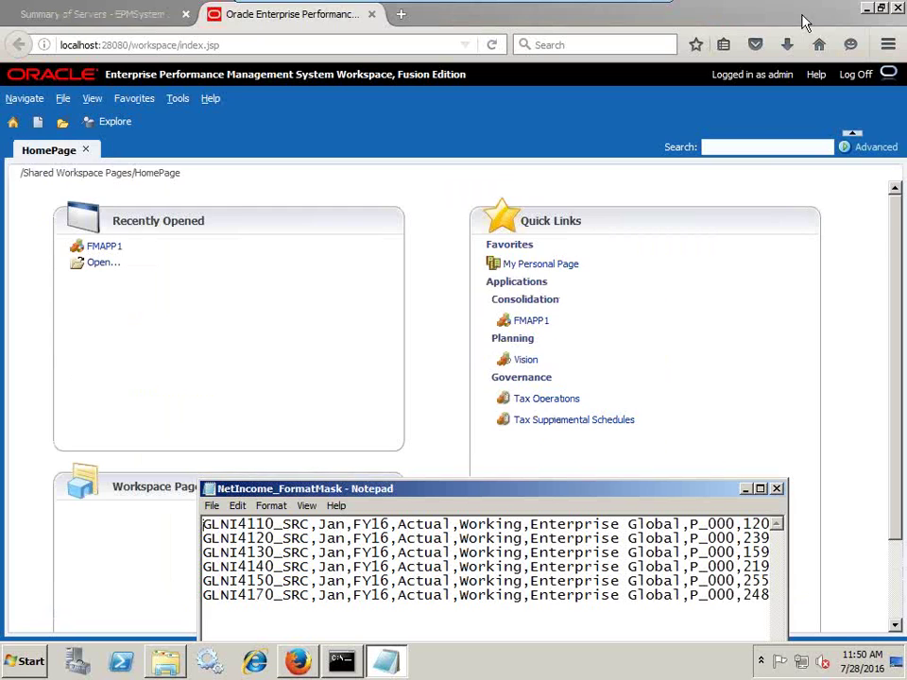
- Bring the browser window in front of the EPM Workspace home page
left_click(374, 9)
- Launch the Administration Services Console from its Web Launcher page in a new tab
left_click(403, 16)
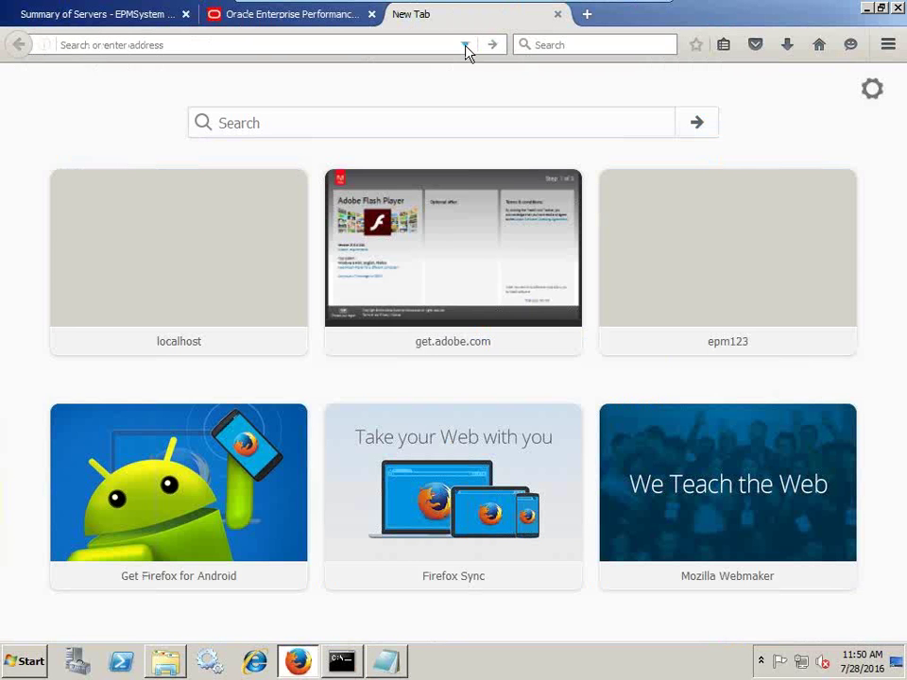
left_click(464, 45)
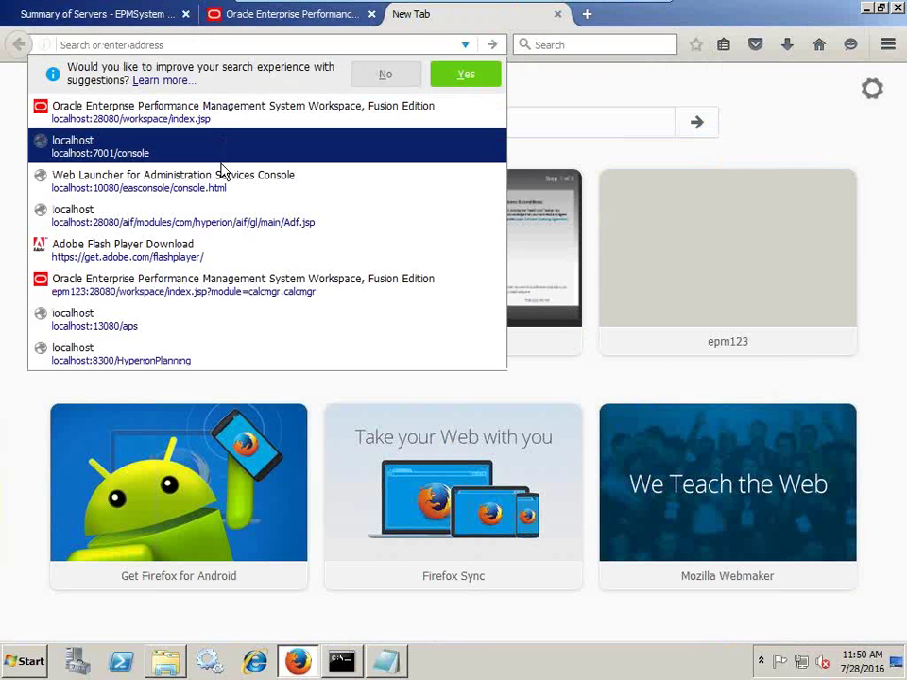
left_click(223, 179)
left_click(454, 194)
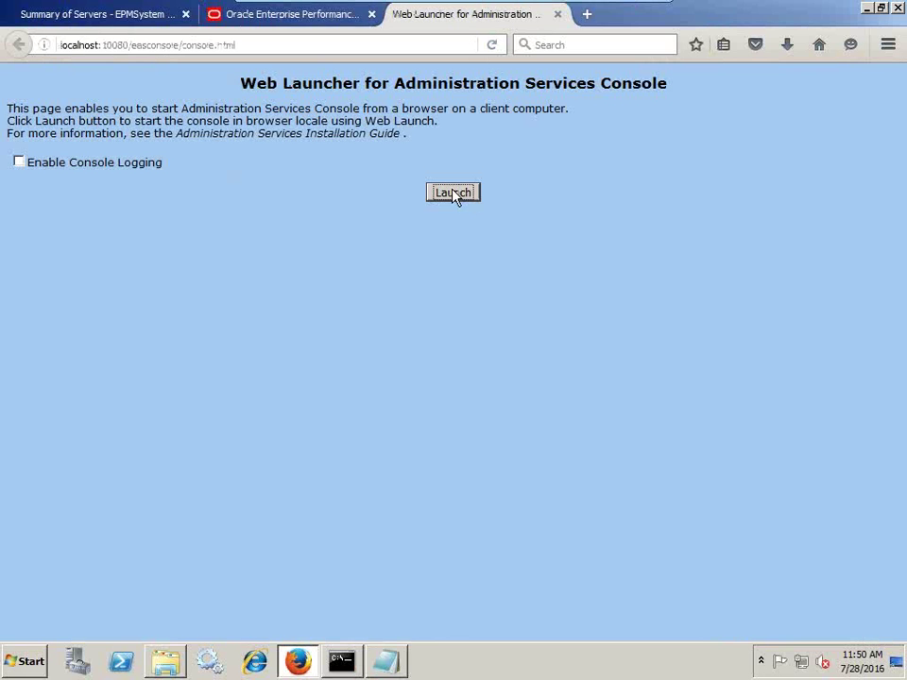
left_click(663, 413)
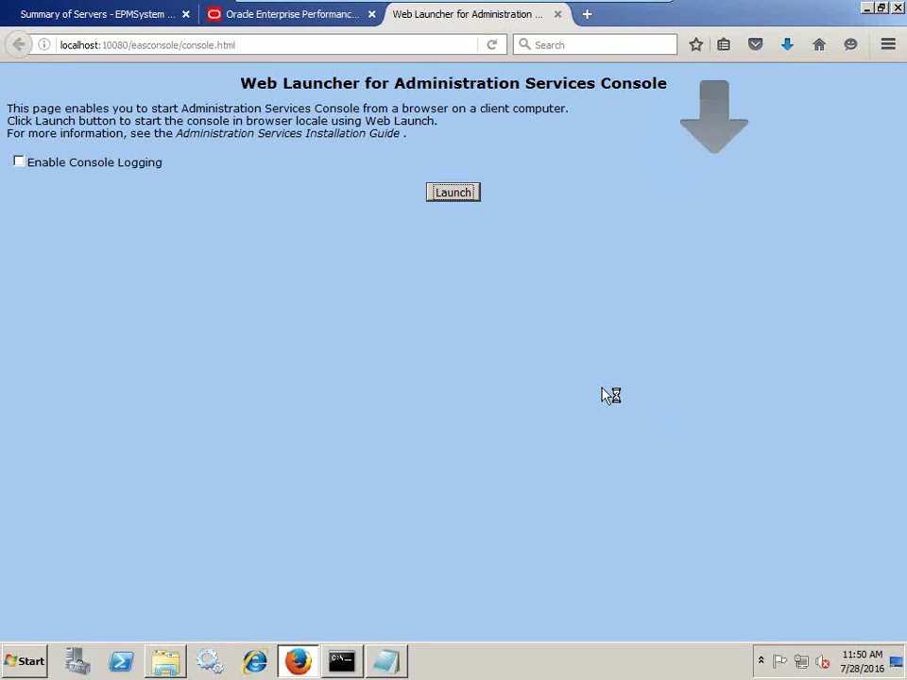
- Move the NetIncome_FormatMask notes up and select GLNI4110_SRC on the first data line
left_click(385, 662)
left_click_drag(373, 483, 370, 455)
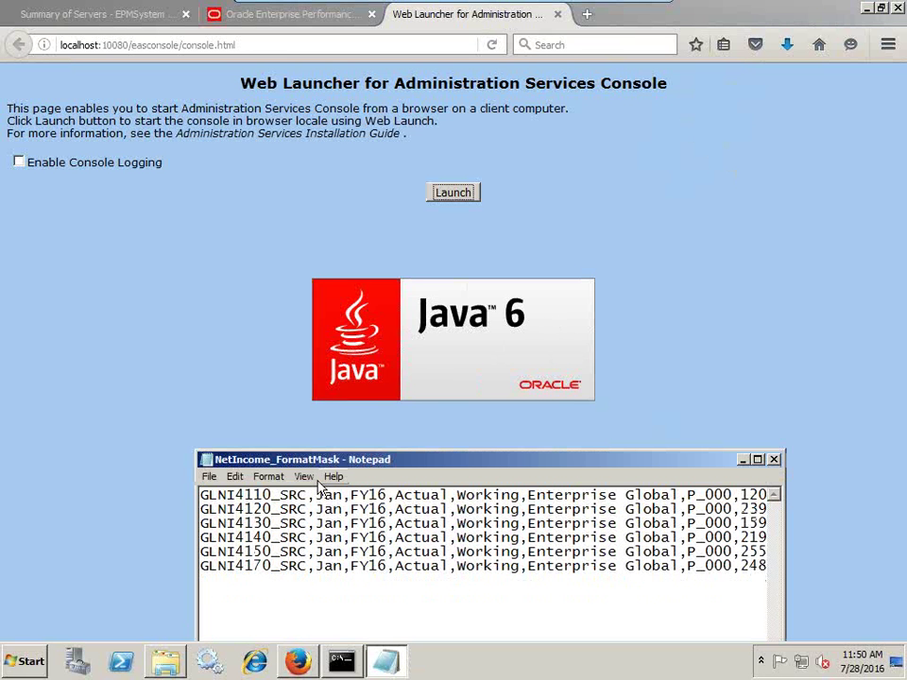
left_click_drag(307, 494, 197, 495)
key("ctrl+c")
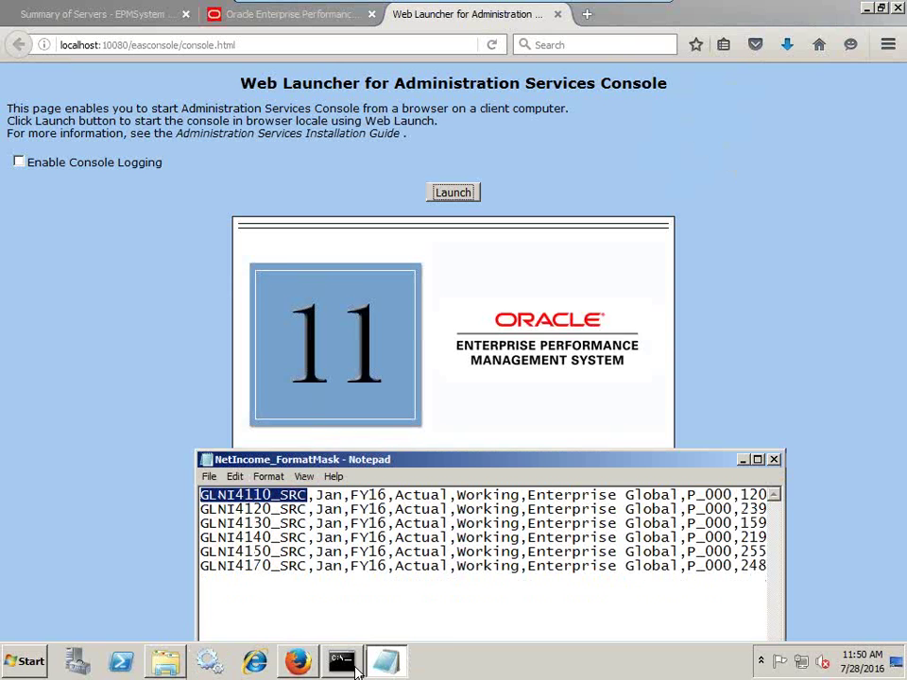
- Search the program list for Notepad
left_click(27, 661)
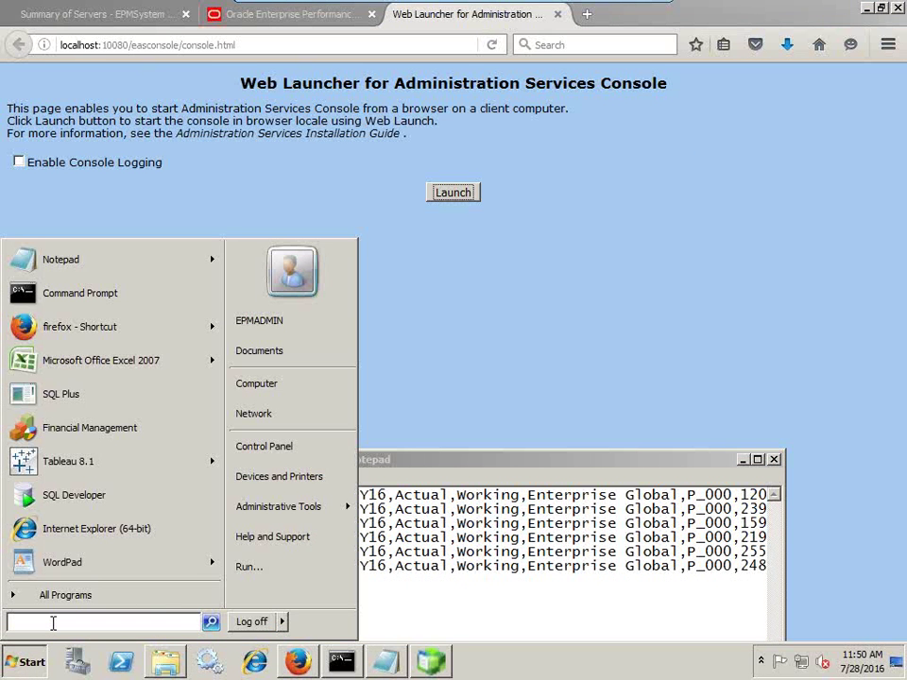
type("notepad")
key("Return")
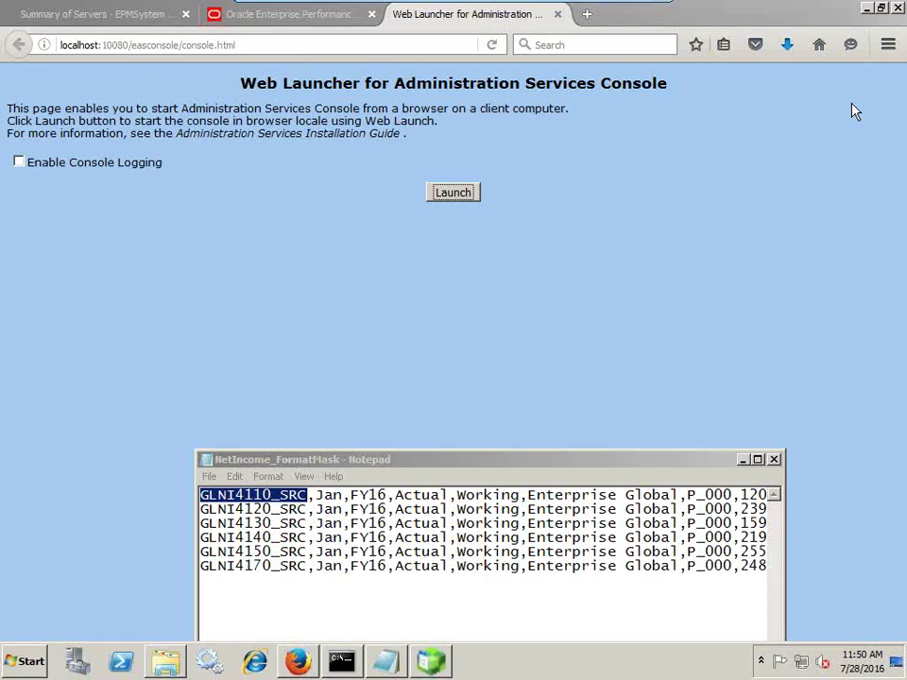
left_click(897, 7)
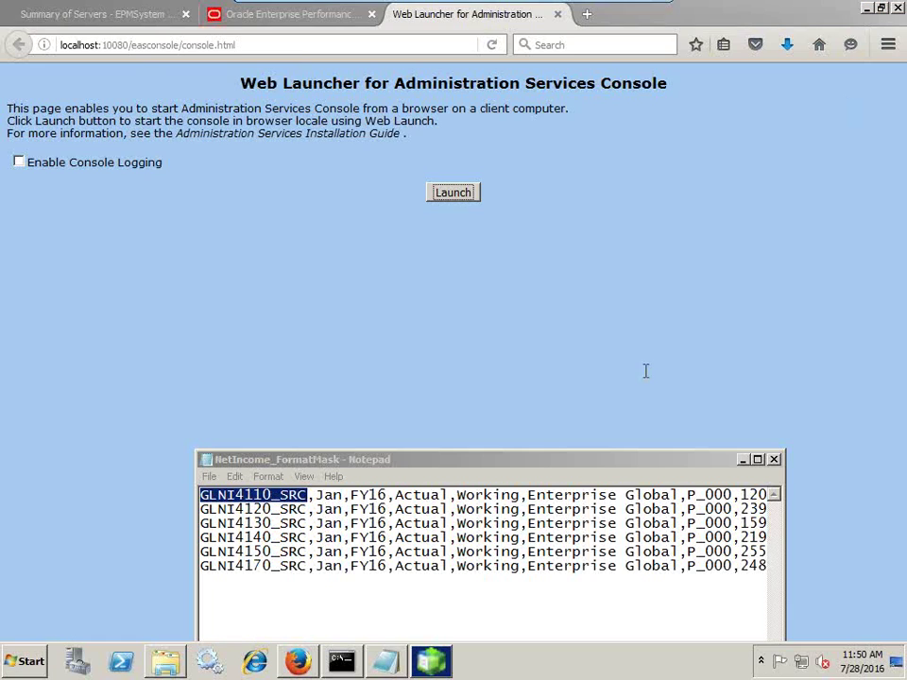
- Sign in to the administration server, paste GLNI4110_SRC into a new Notepad note, and expand Essbase Servers
type("adm")
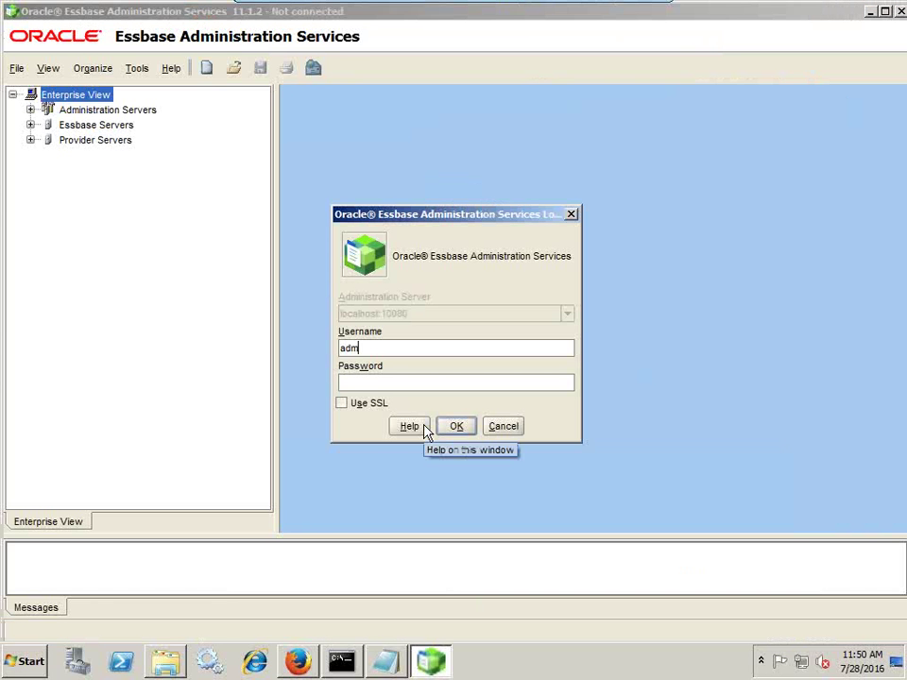
type("password")
key("Return")
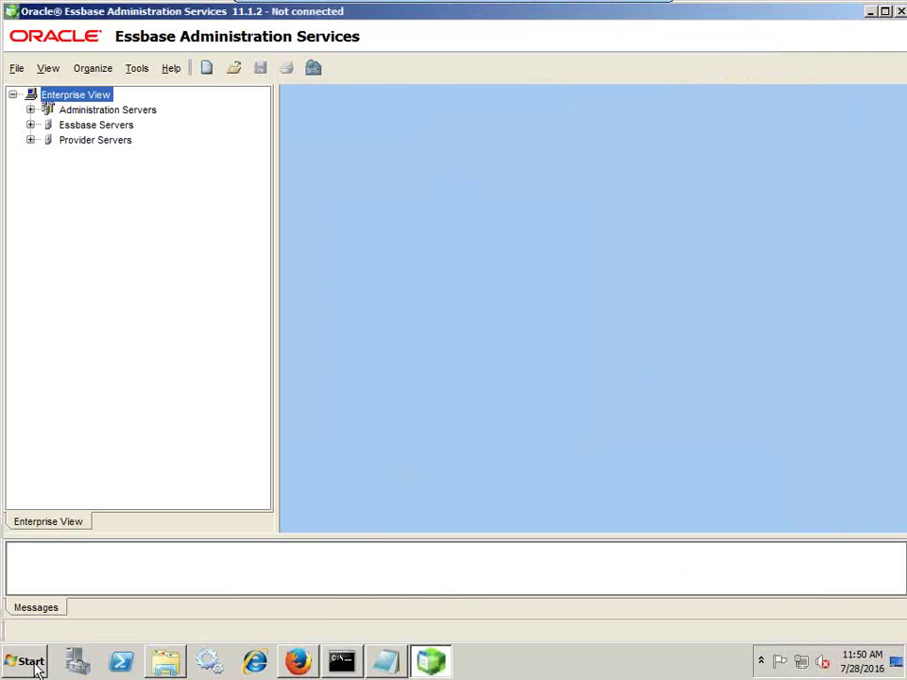
left_click(31, 662)
type("noteoad")
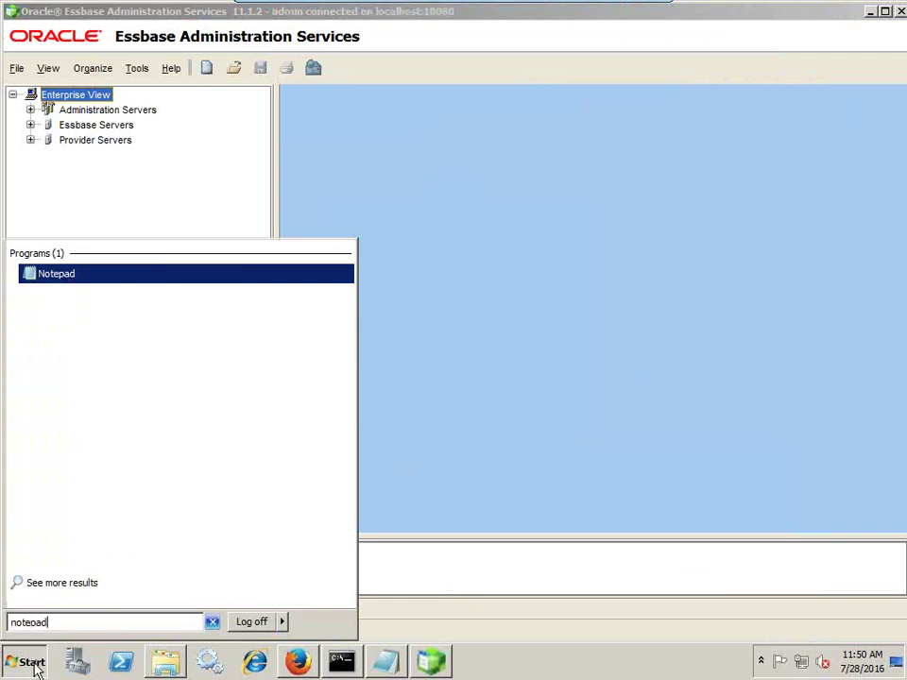
key("Return")
key("ctrl+v")
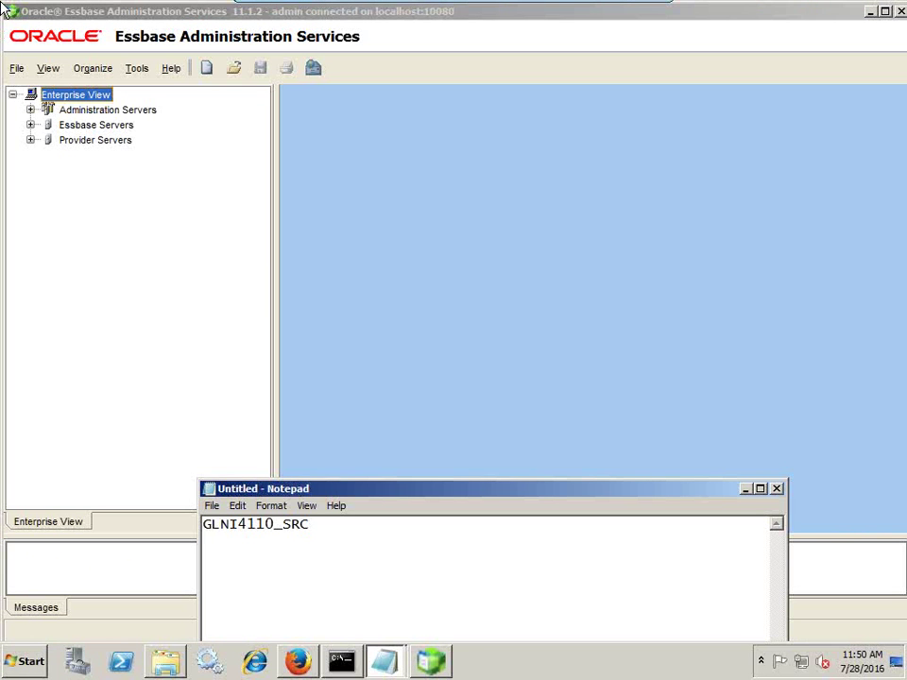
left_click(31, 125)
- Start the FinOps application on EPM123:1423 and open the FinDB outline
left_click(48, 140)
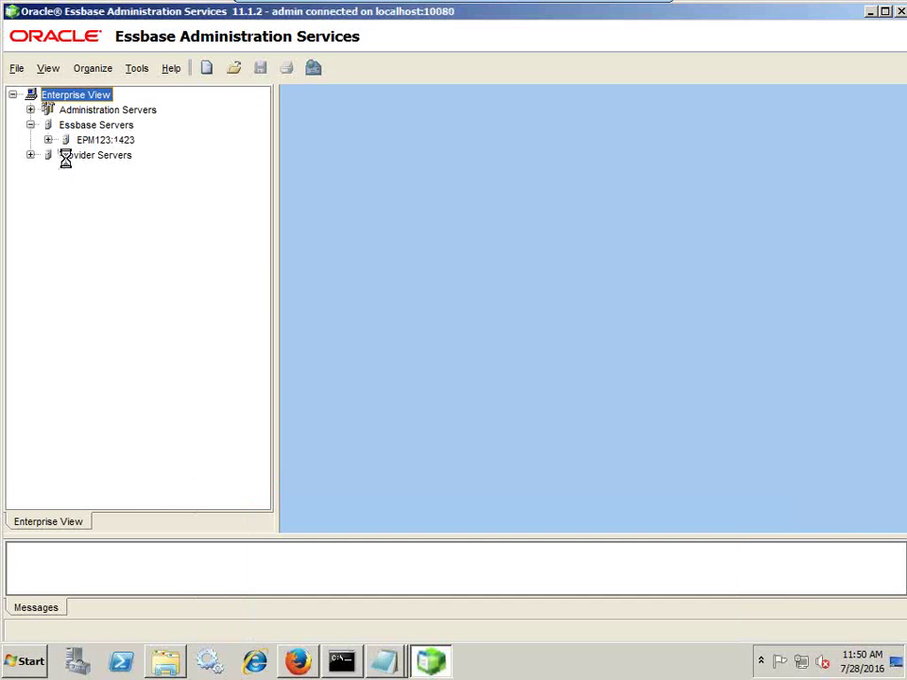
left_click(65, 155)
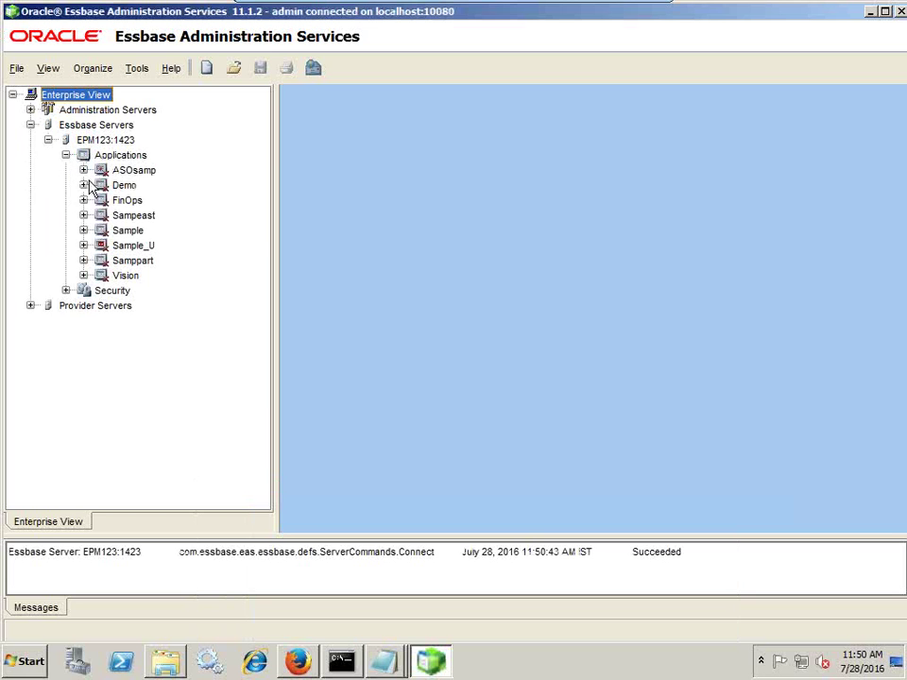
left_click(83, 201)
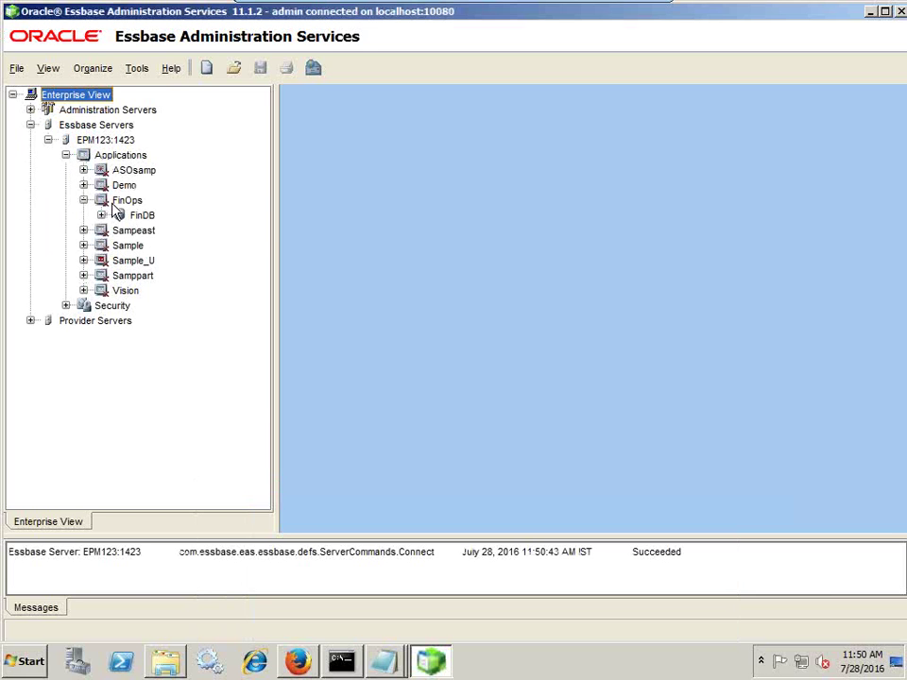
right_click(116, 201)
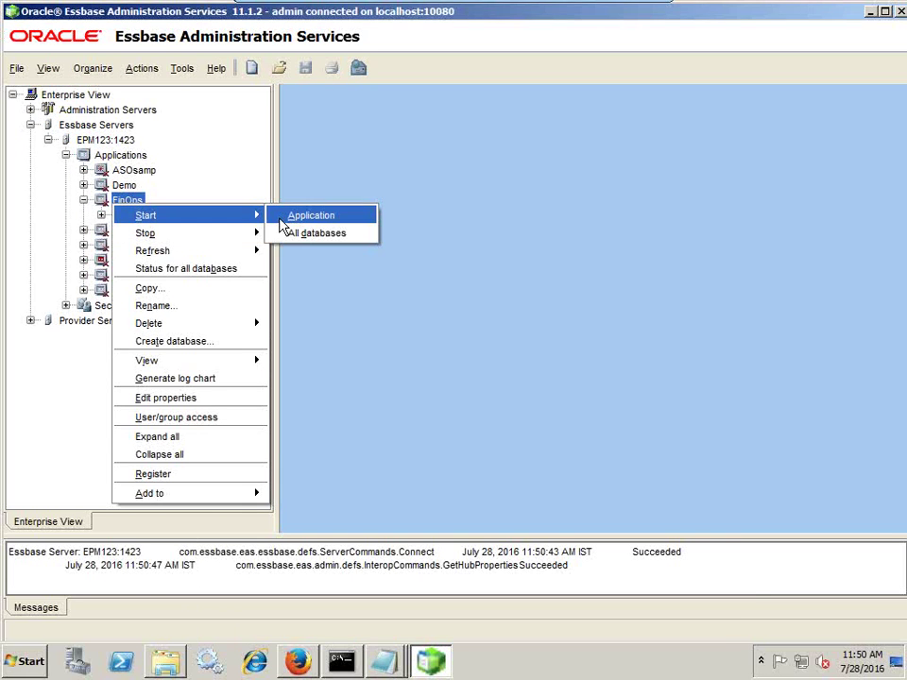
left_click(285, 216)
left_click(488, 374)
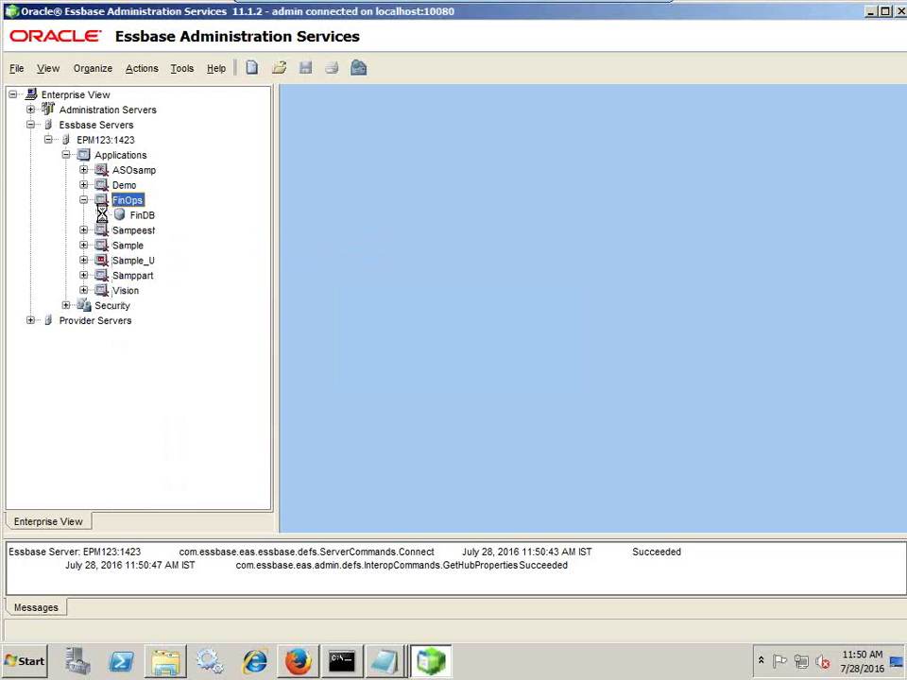
left_click(101, 215)
double_click(154, 230)
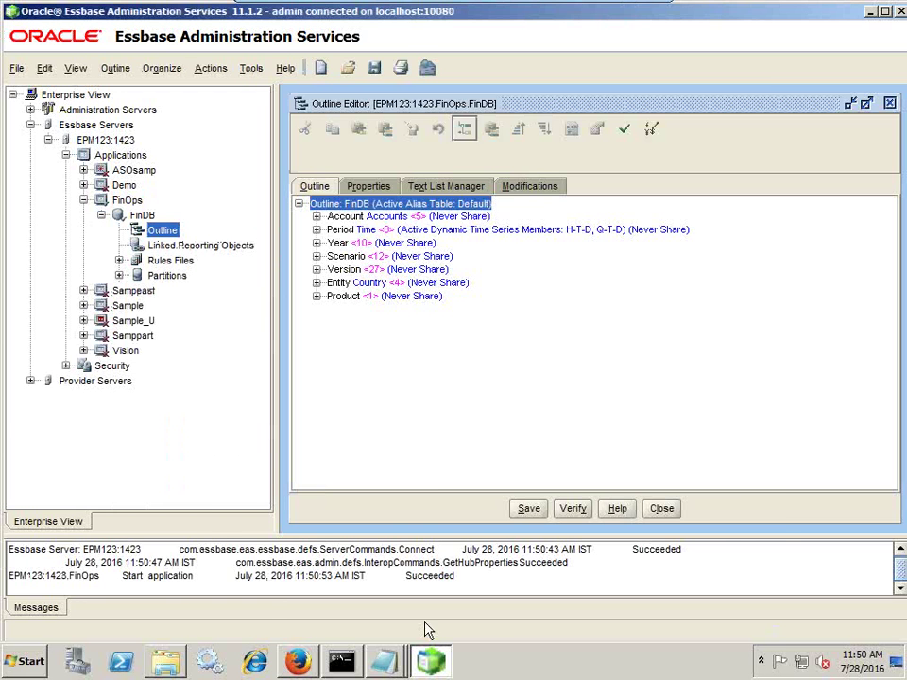
- Reselect GLNI4110_SRC on the first line of the NetIncome_FormatMask notes
mouse_move(384, 661)
left_click(405, 615)
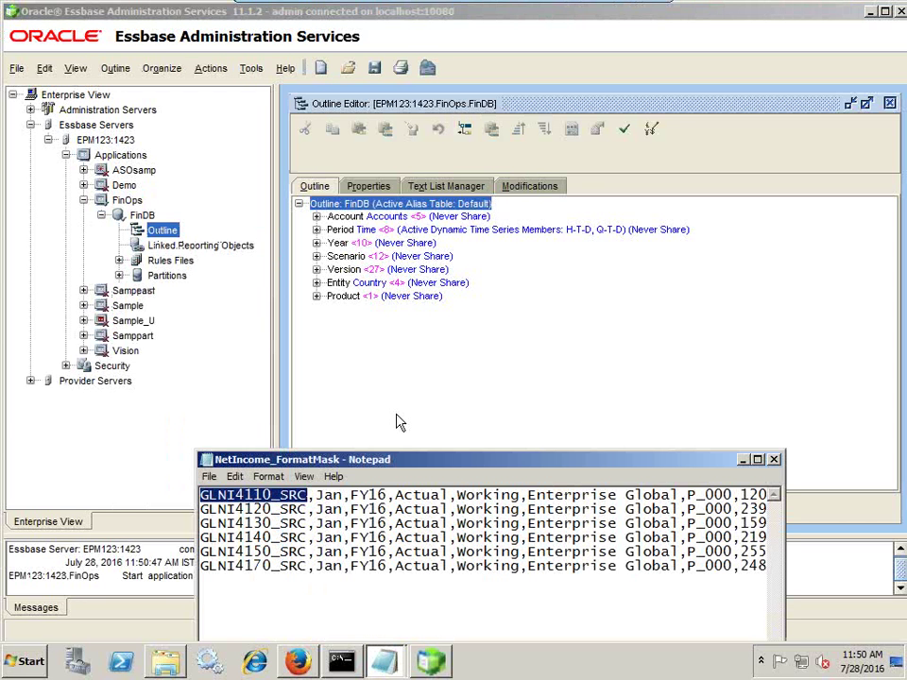
left_click(302, 495)
left_click_drag(303, 495, 202, 498)
- Expand Account > AllA > NI > 0001 > 0002 > GP > 4001 to reveal accounts 4110–4170
left_click(321, 220)
left_click(319, 218)
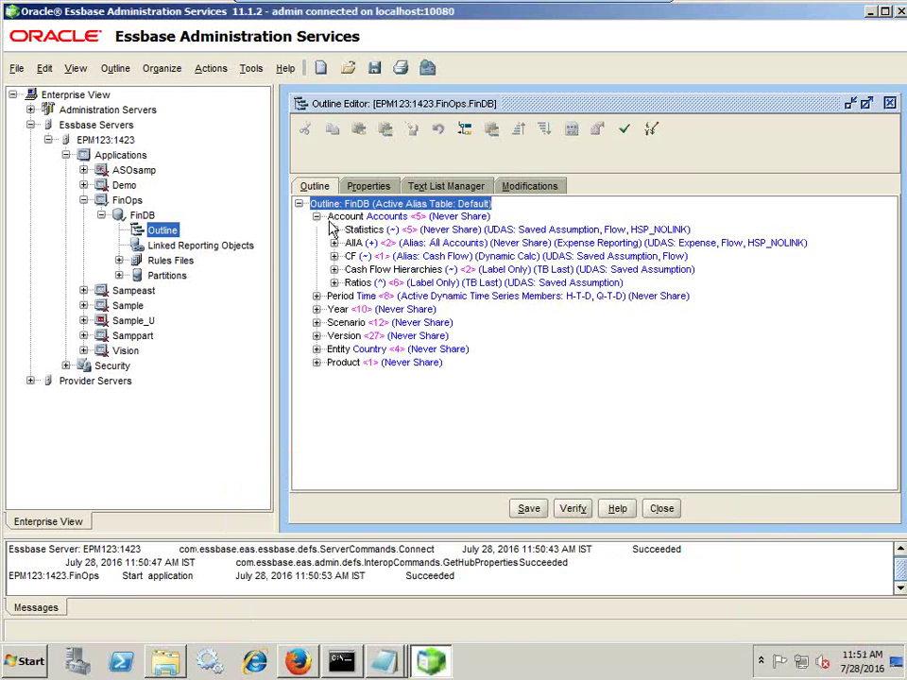
left_click(333, 243)
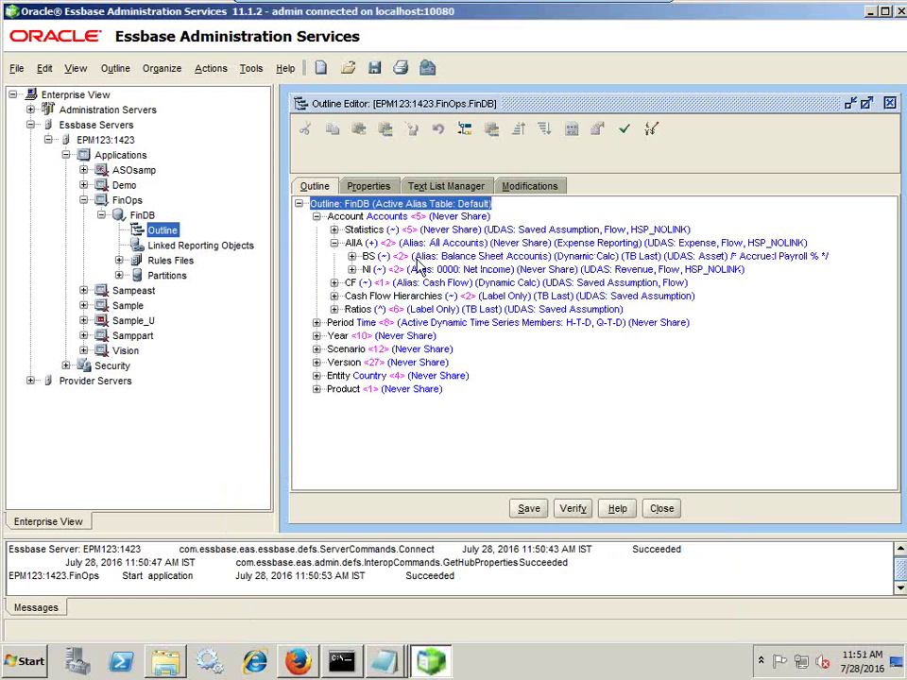
left_click(352, 269)
left_click(369, 282)
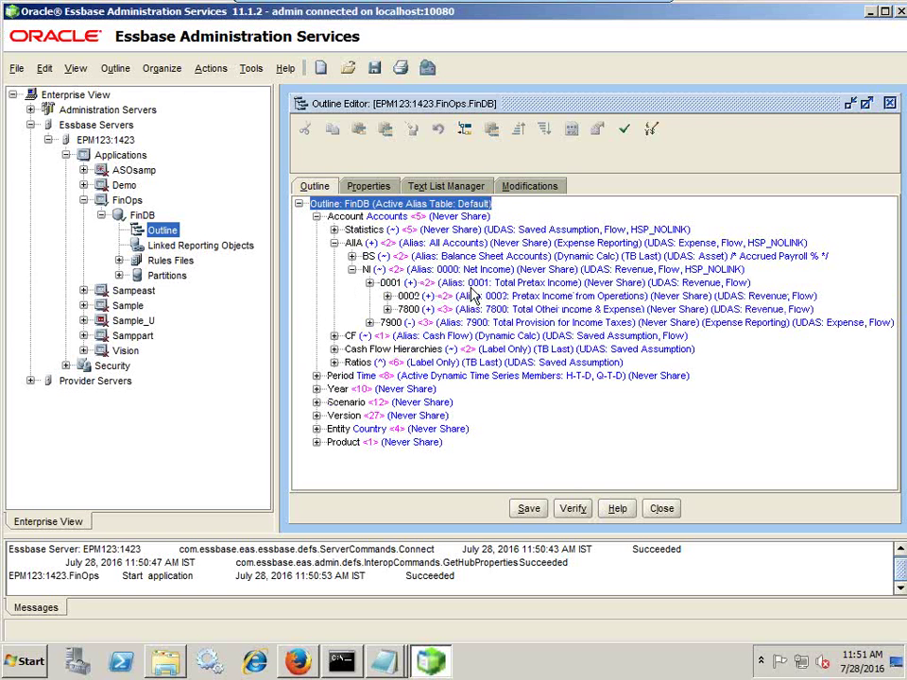
left_click(386, 297)
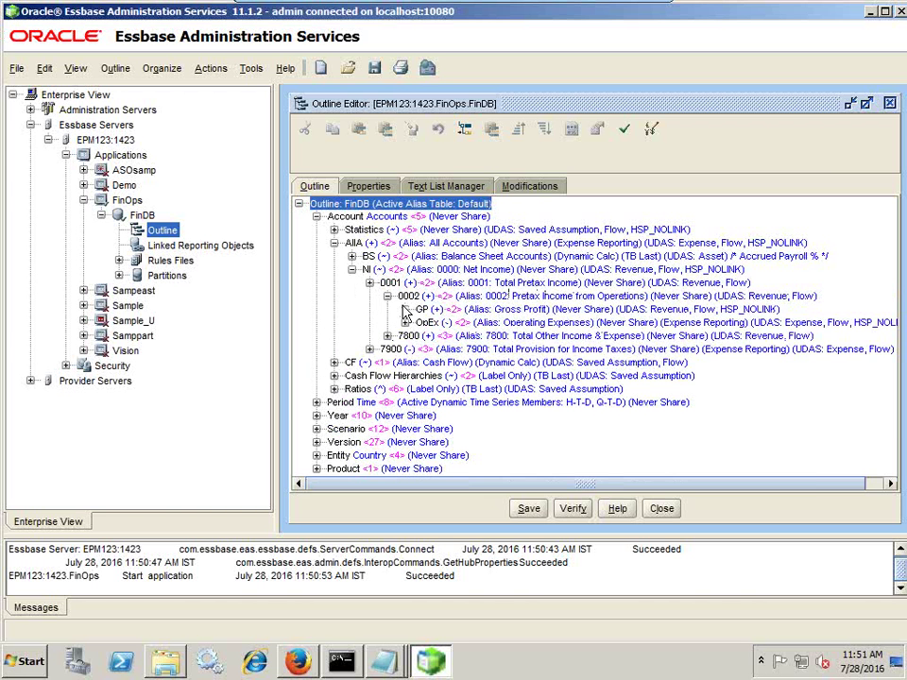
left_click(404, 309)
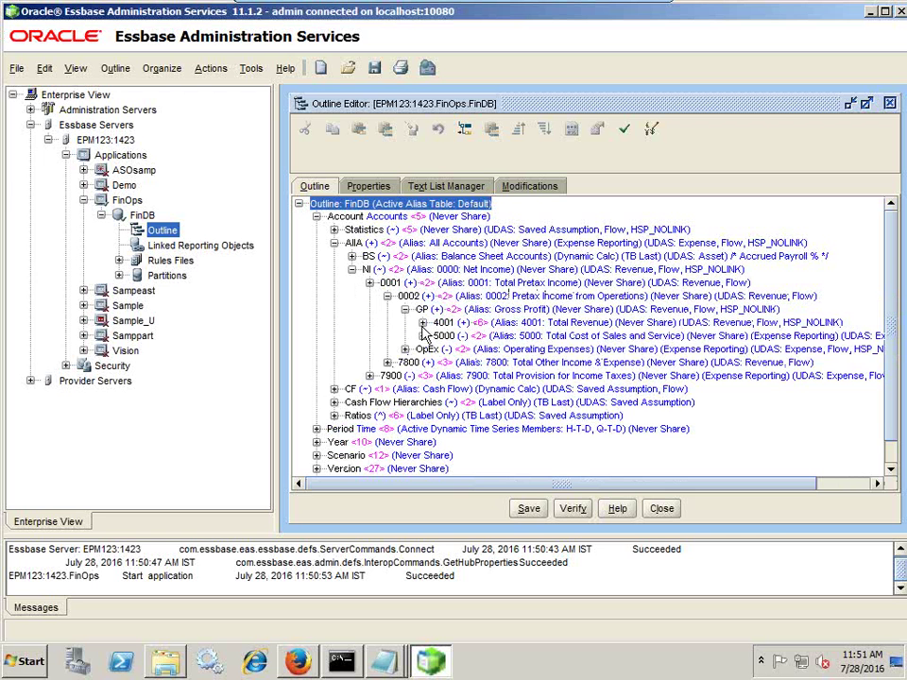
double_click(512, 324)
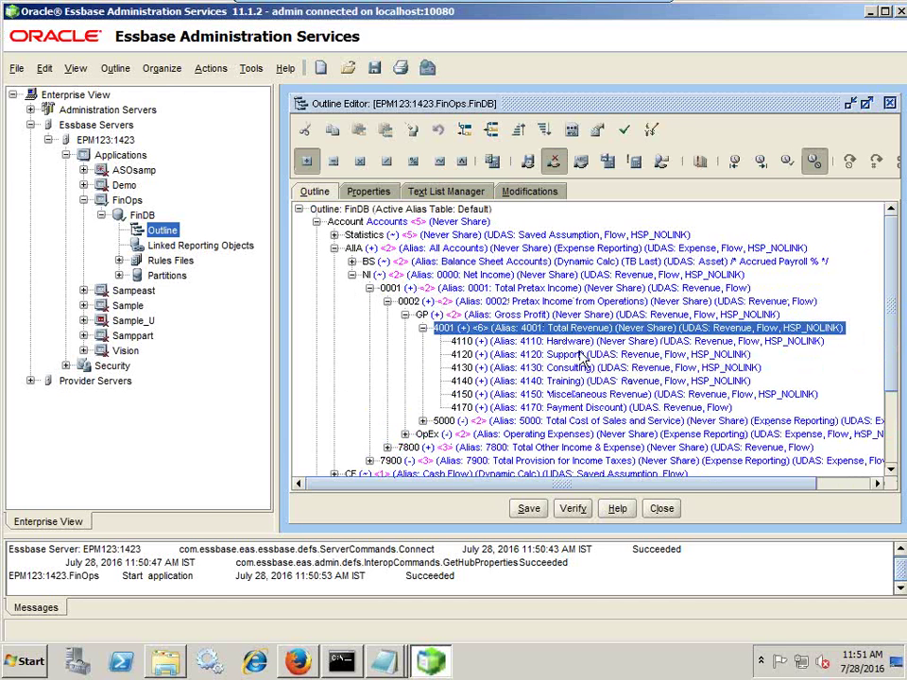
key("alt+Tab")
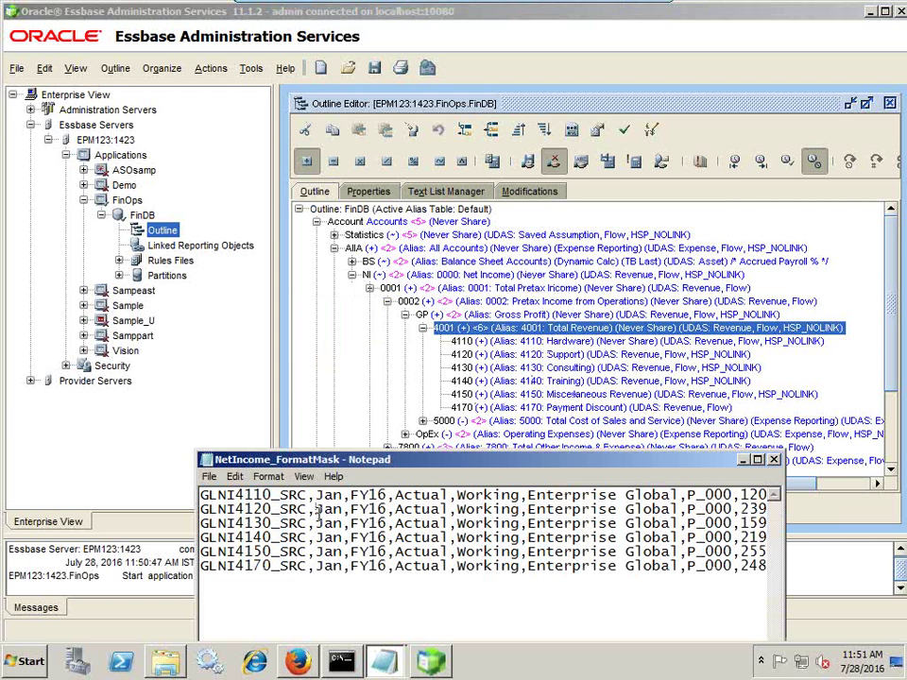
- Switch to the untitled Notepad note holding GLNI4110_SRC
left_click_drag(307, 495, 200, 495)
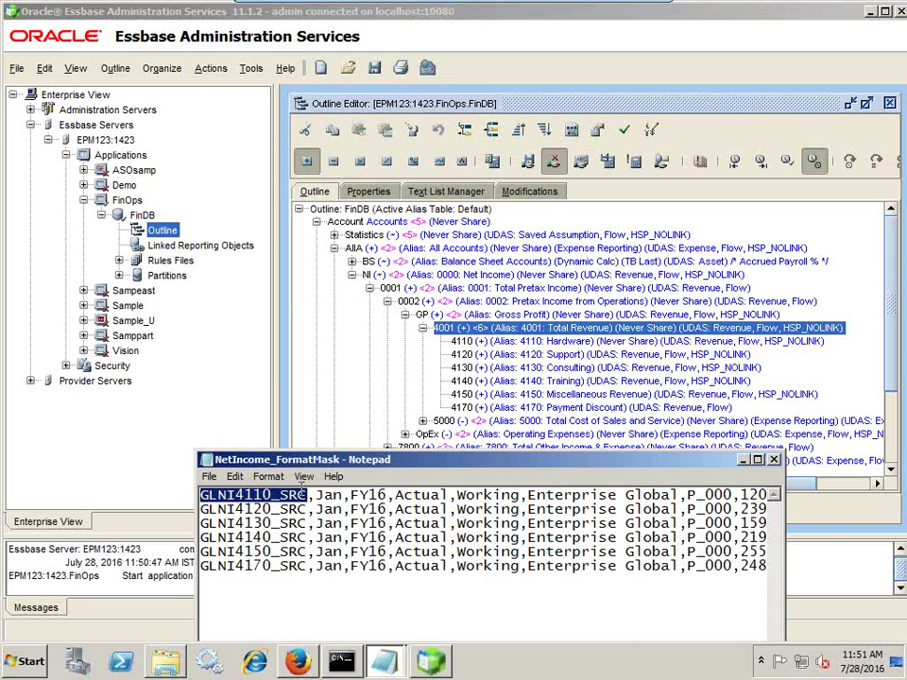
left_click(385, 661)
left_click(407, 624)
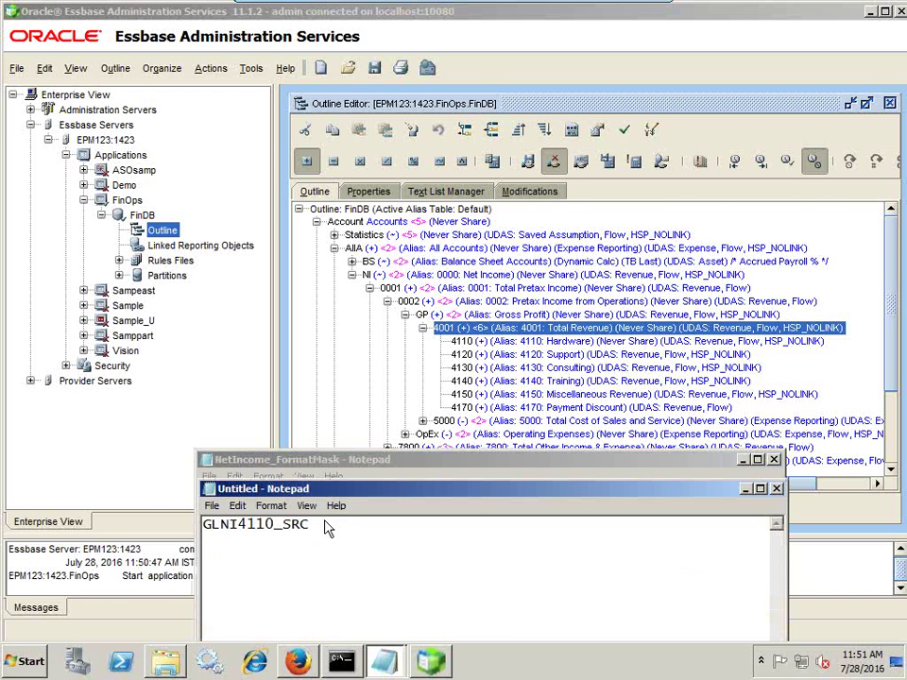
- Add 'Source' and 'Target' headings above GLNI4110_SRC and begin its 4110 #FORMAT mapping
left_click(334, 527)
key("Home")
key("Return")
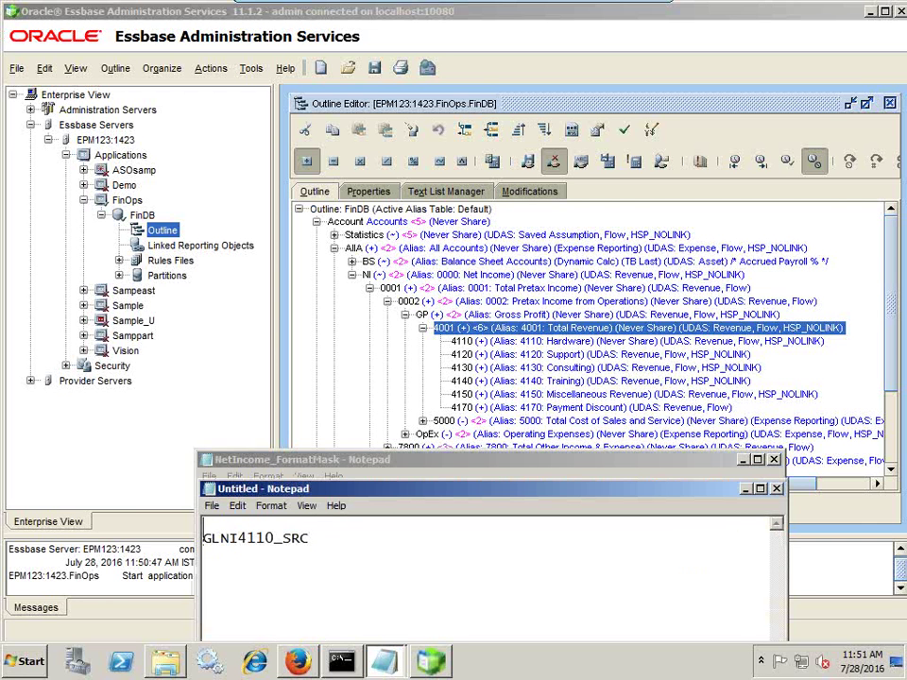
key("Up")
type("Source\t\t\tTarget GLNI")
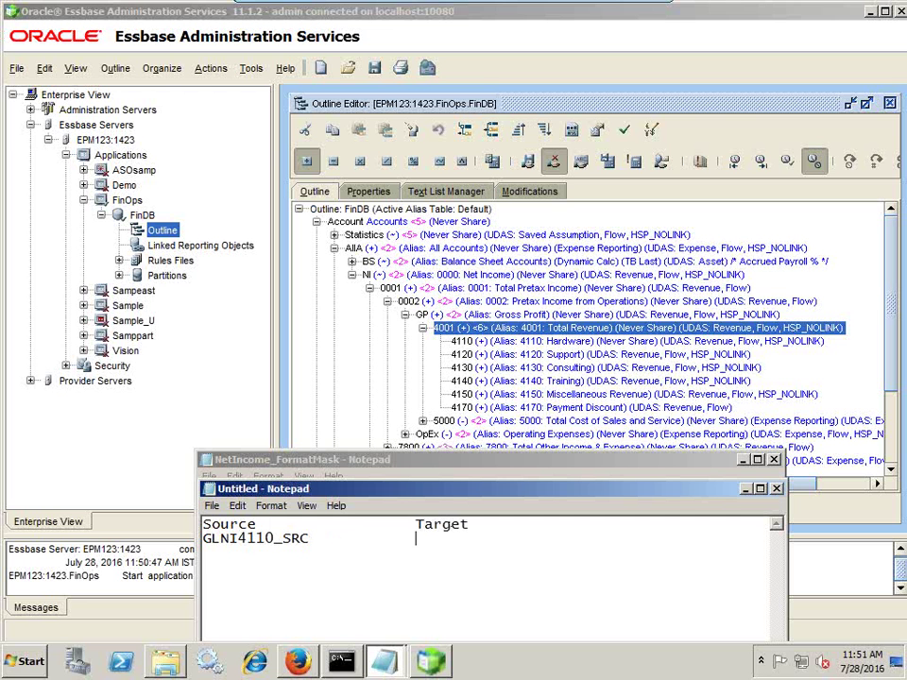
type("4110_SRC\t\t4110  #")
type("FORMAT")
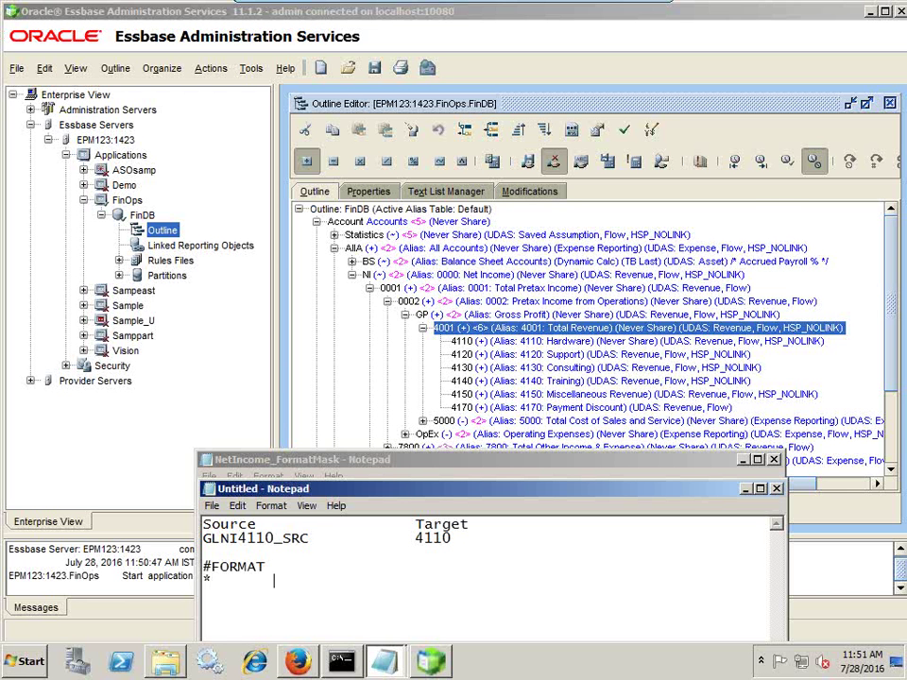
- Type the legend entries '* All Char', '# Ignore' and '? Single Char'
type("All Char")
key("Return")
type("#\tIgnore ?")
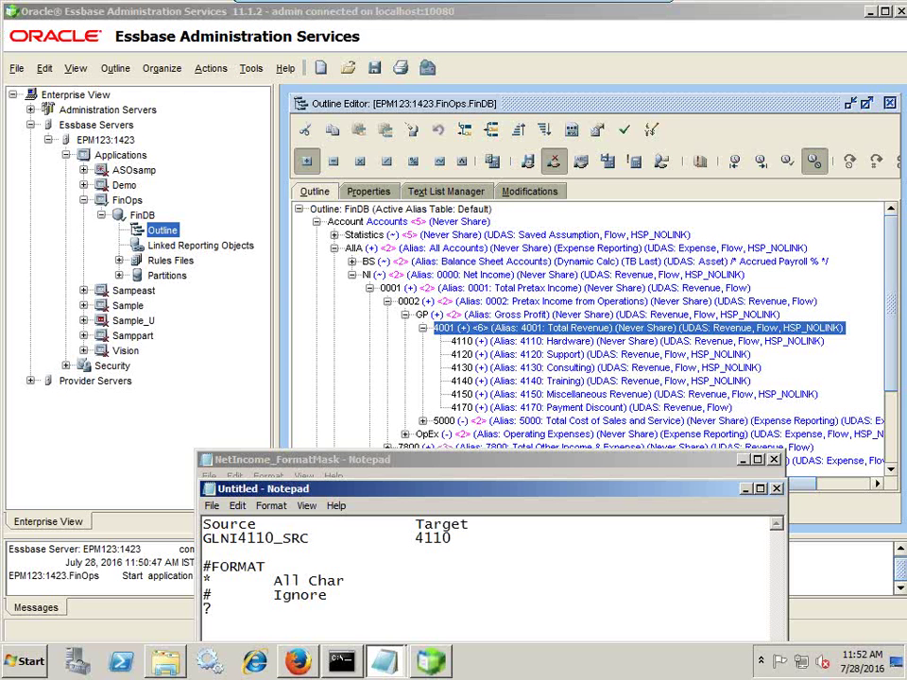
type("\tSingle Char")
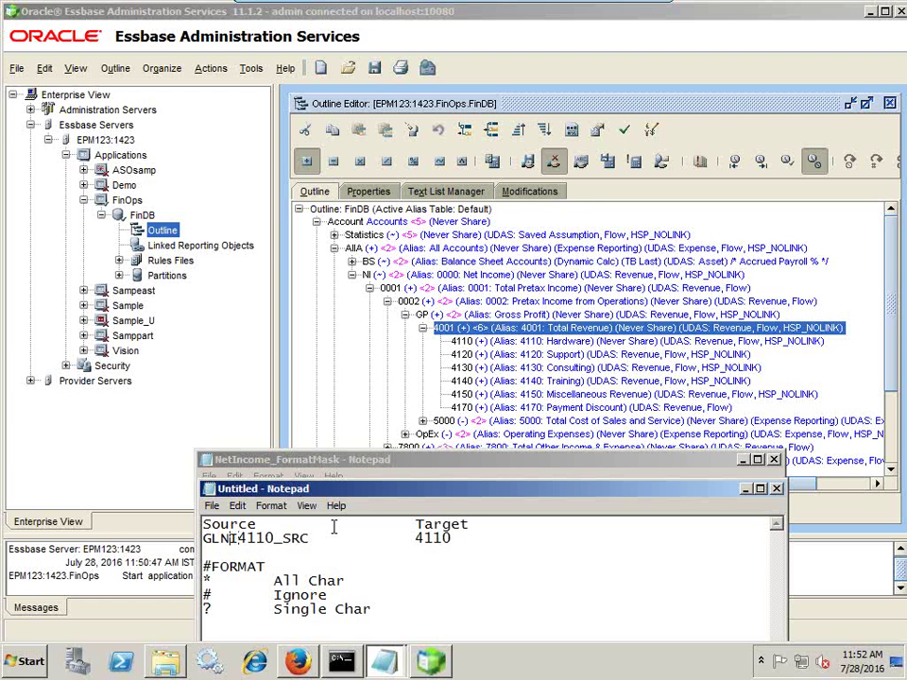
- Complete the 4110 mapping line with the mask #FORMAT('####????####')
key("shift+Right")
key("shift+Right")
key("shift+Right")
key("shift+Right")
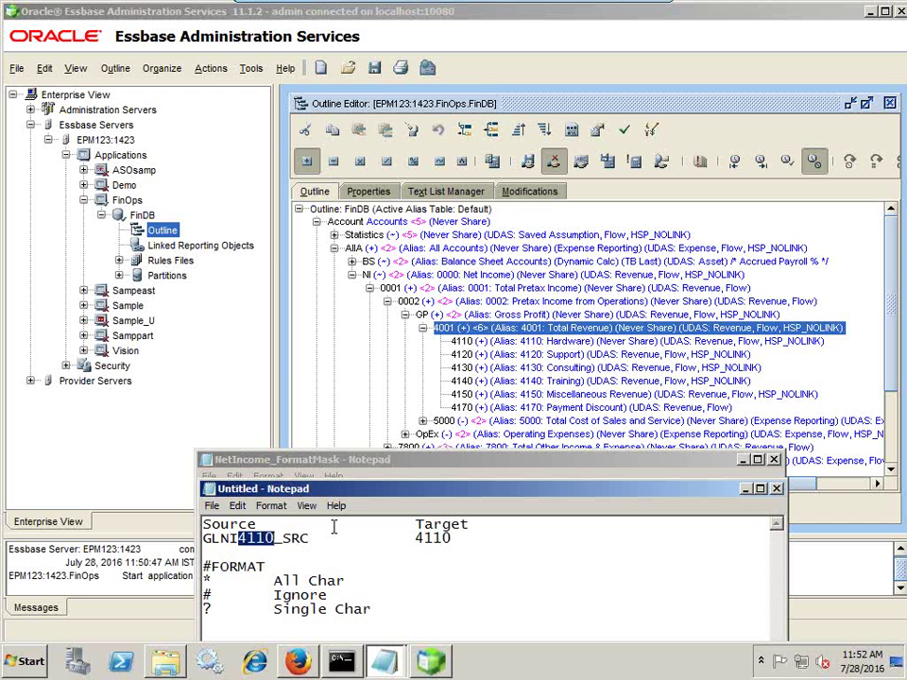
key("Down")
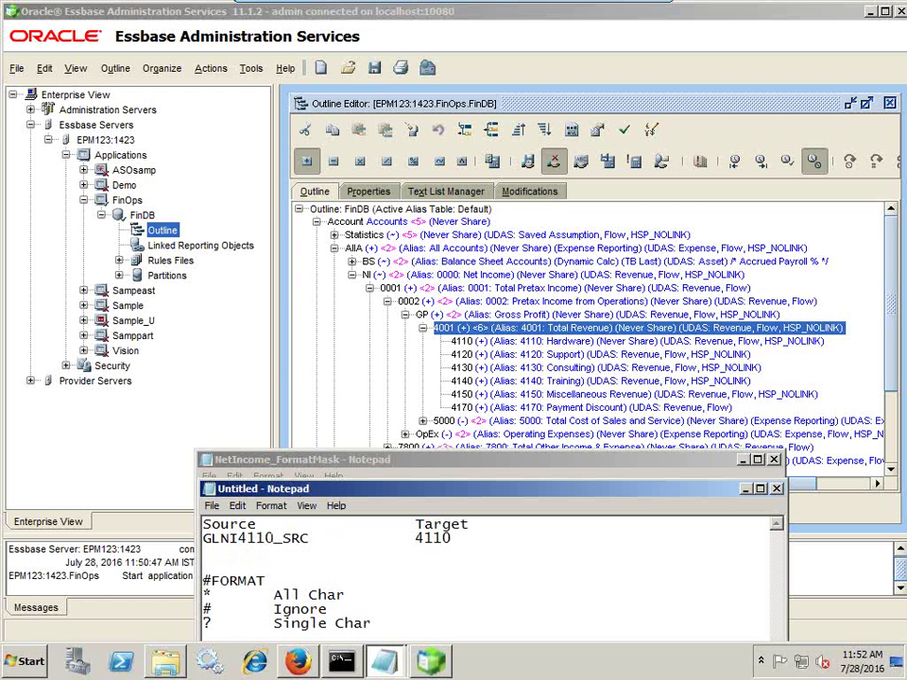
key("Return")
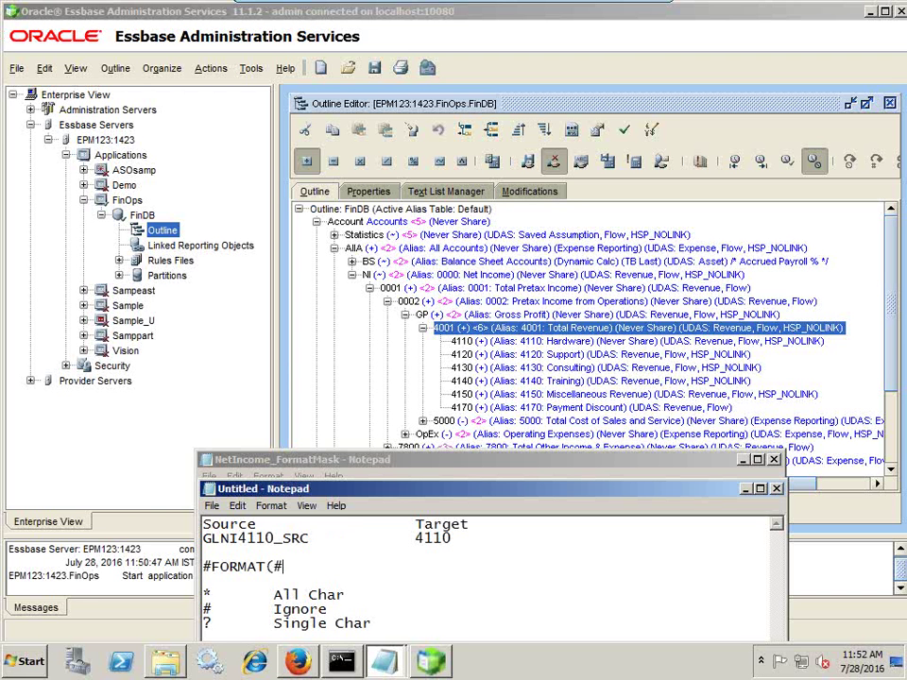
type("##")
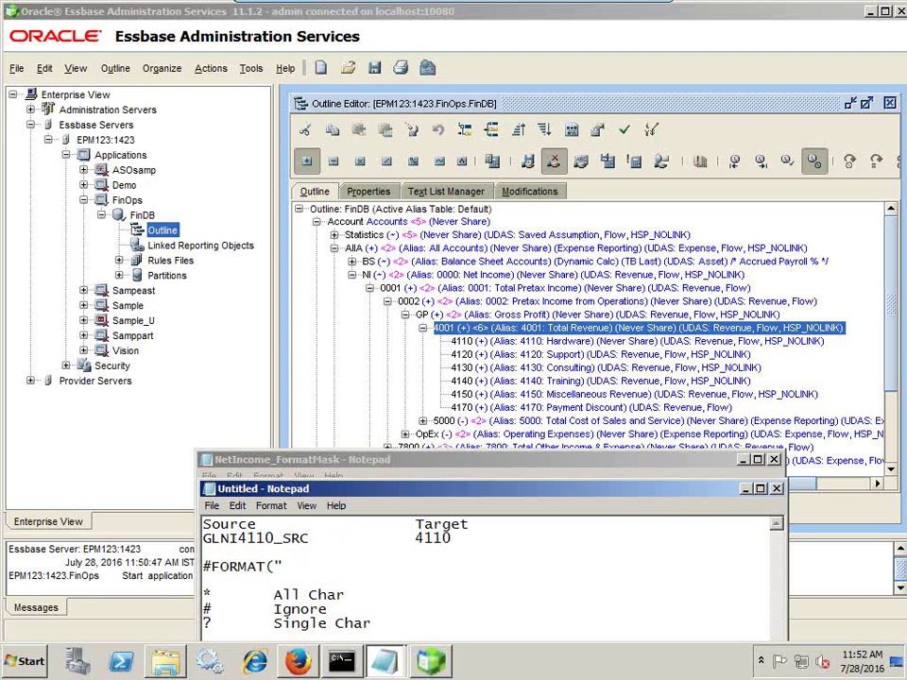
type("###????####")
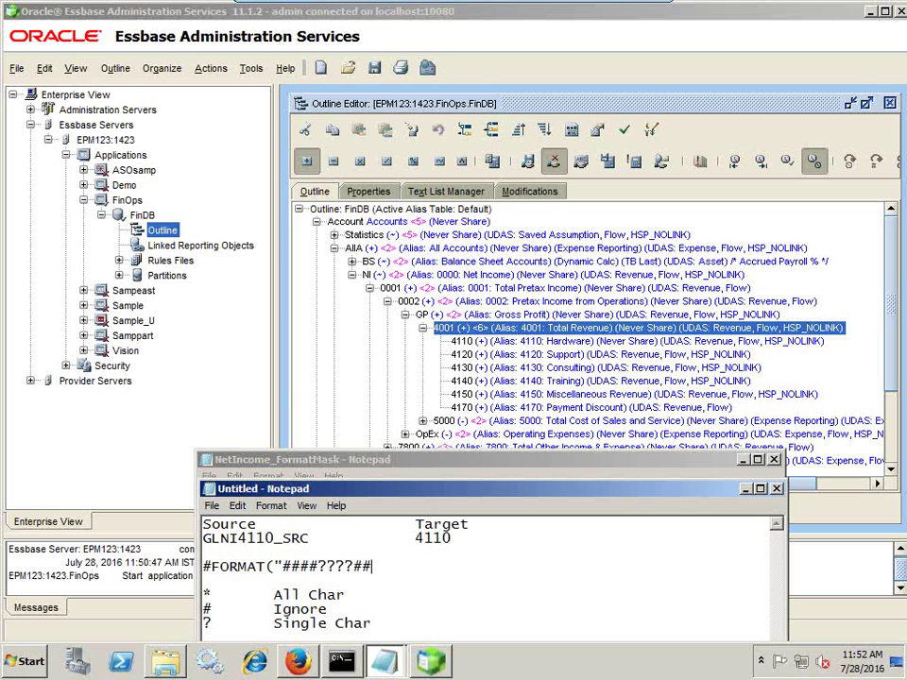
type("\")")
key("Return")
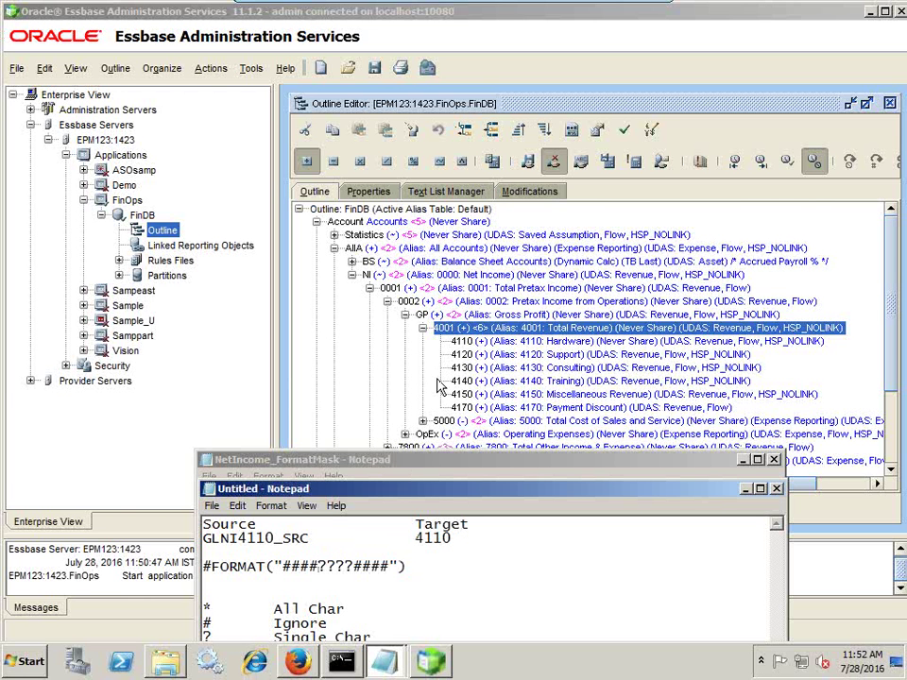
- Collapse the FinDB outline to top-level dimensions and select the 1200 amount in the data file
left_click(441, 470)
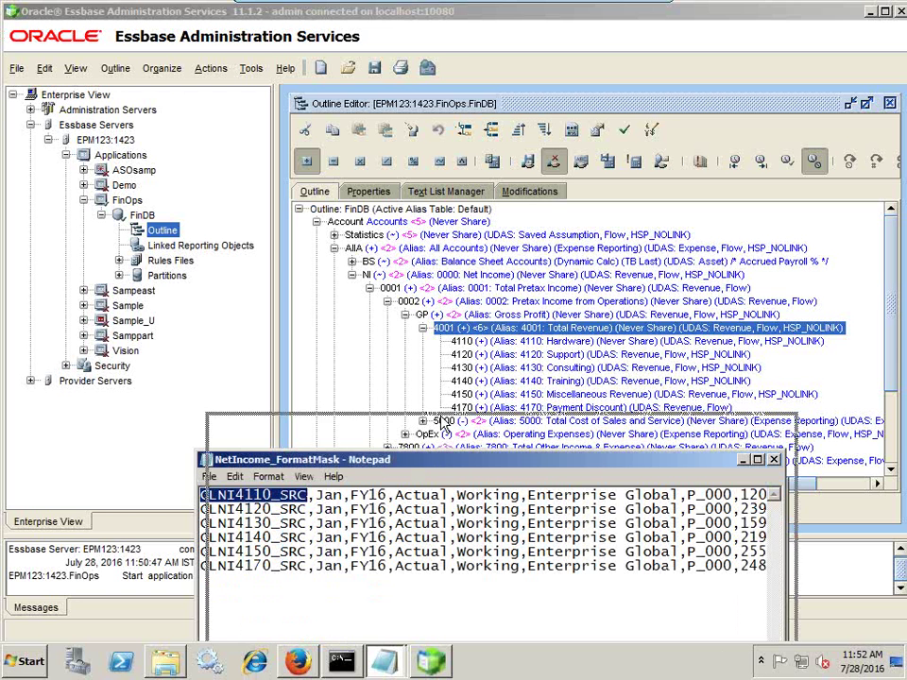
left_click_drag(441, 469, 458, 404)
left_click(316, 221)
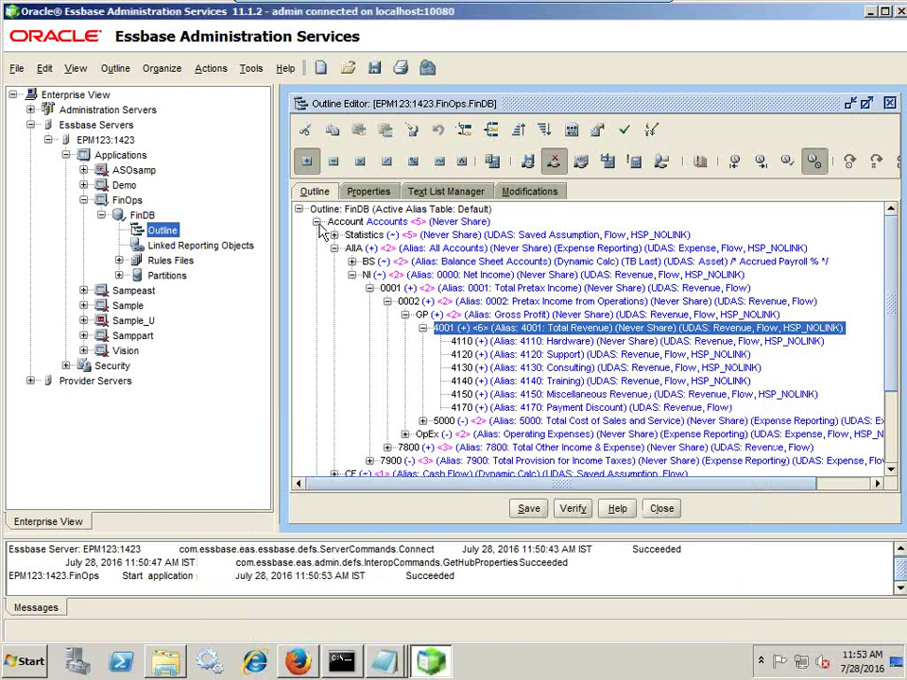
key("alt+Tab")
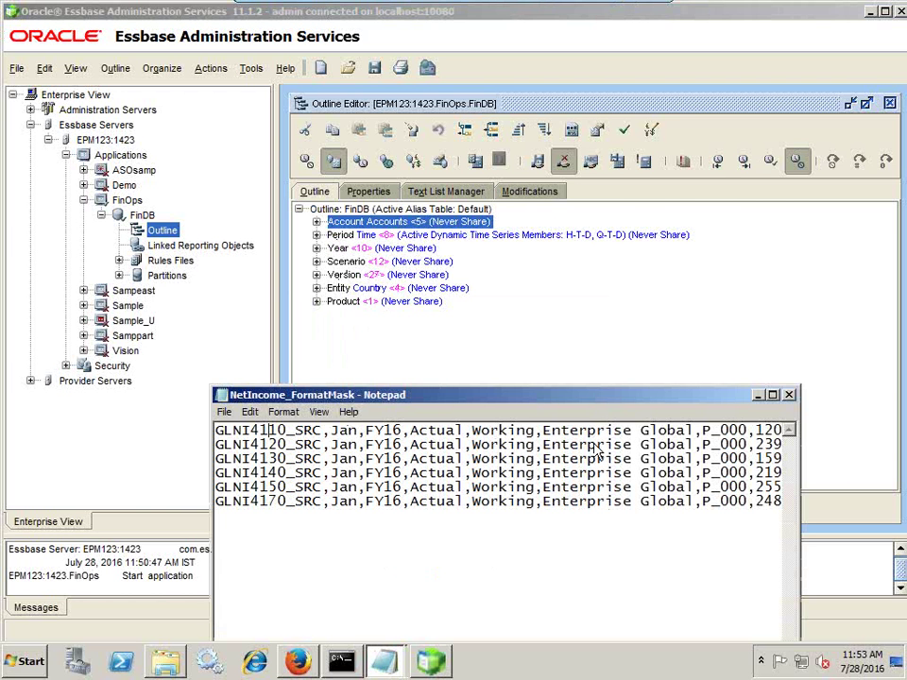
double_click(774, 431)
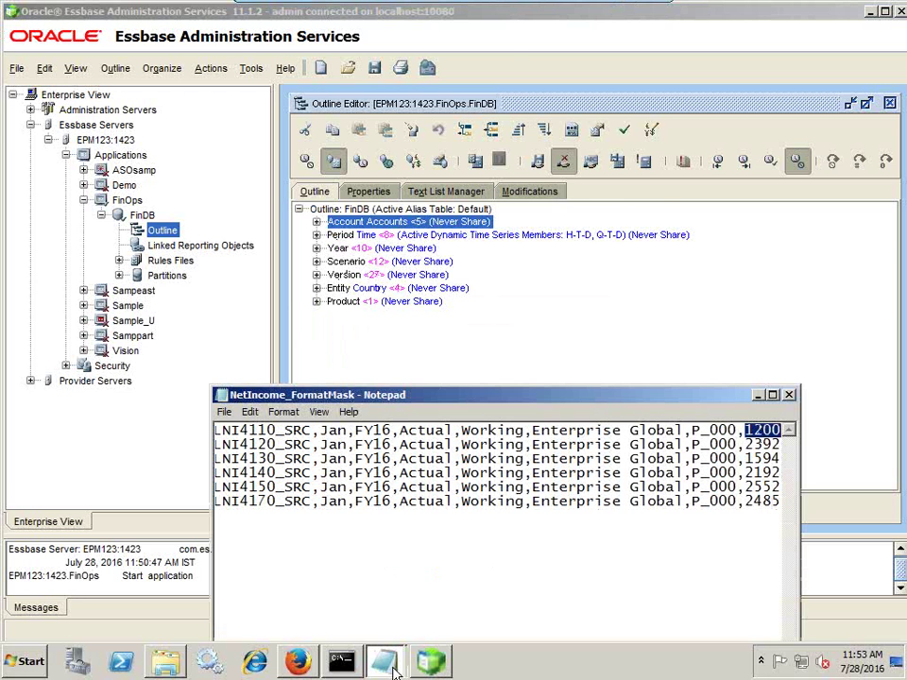
left_click(297, 661)
- Open Data Management from the Workspace Navigate > Administer menu
left_click(251, 16)
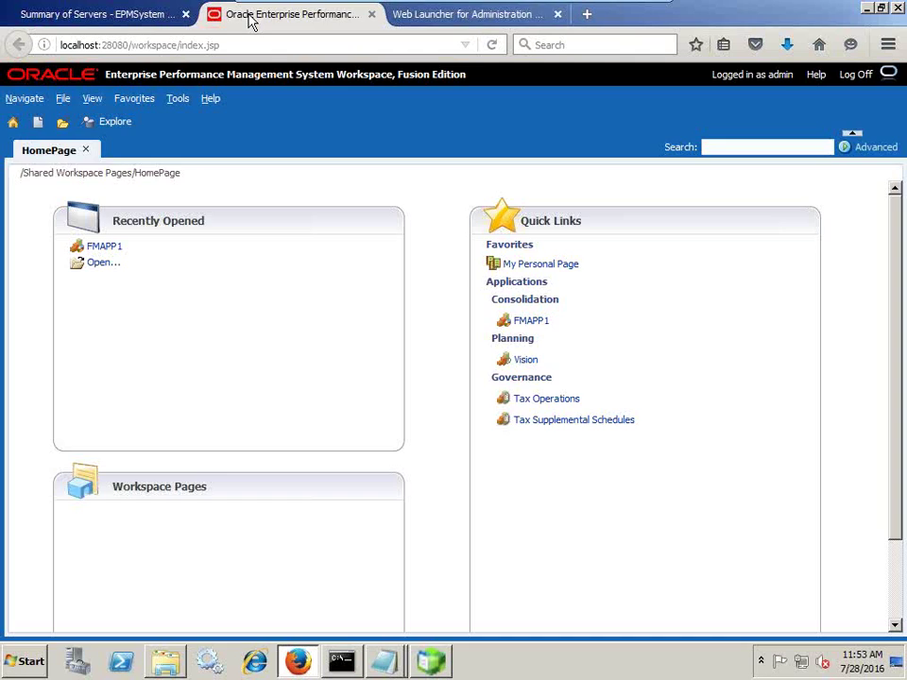
left_click(9, 99)
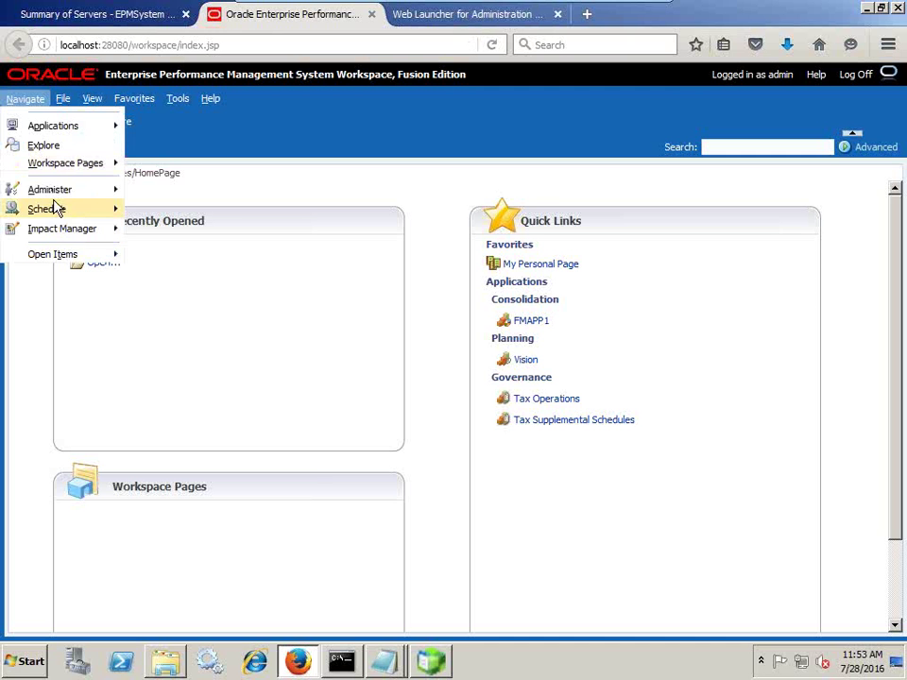
mouse_move(81, 196)
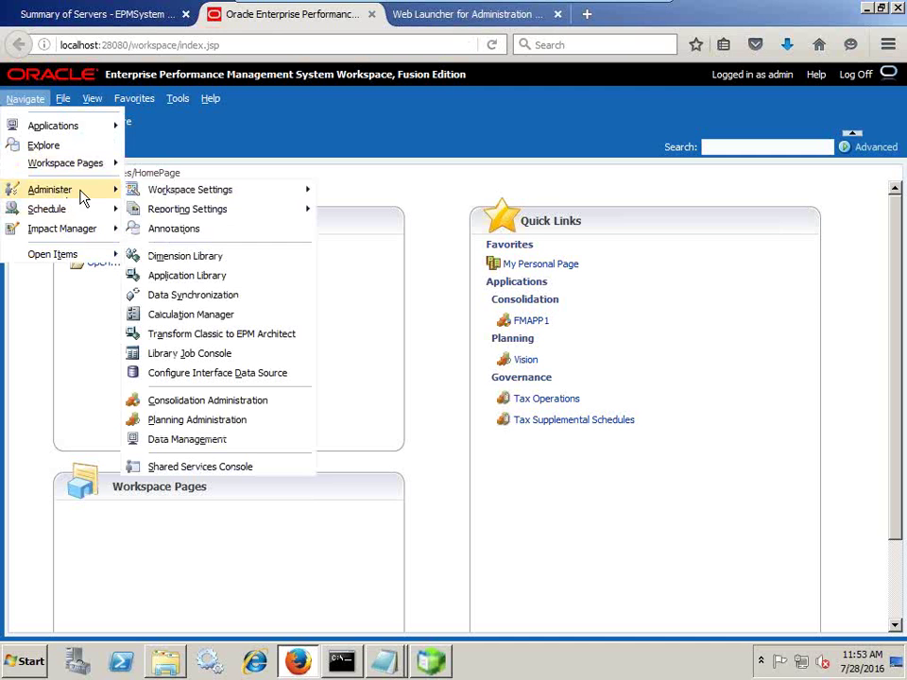
left_click(209, 439)
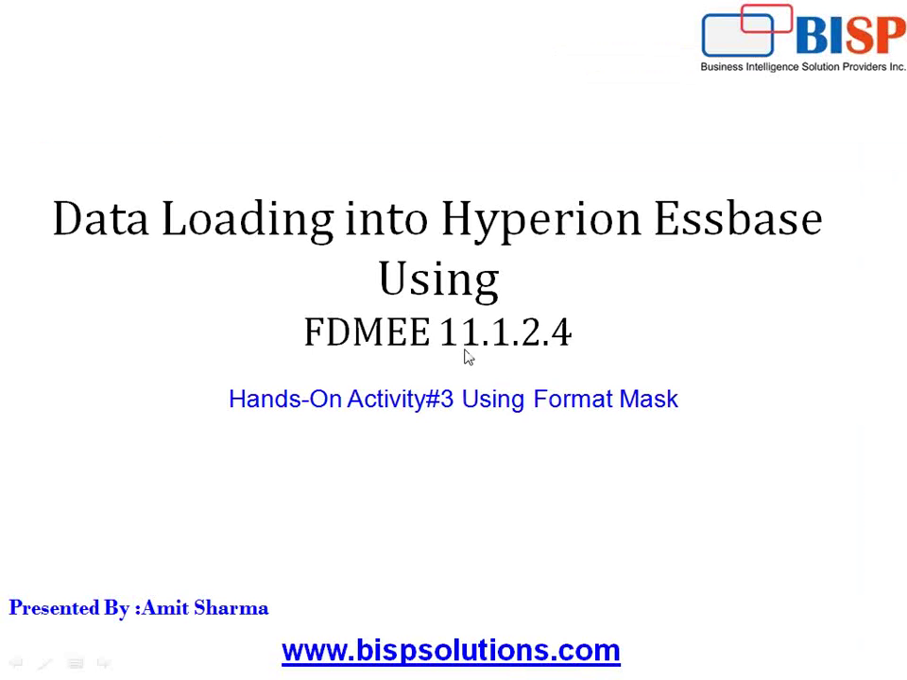
- Advance the slides to the 'Steps to Load Data Into Essbase' flowchart, then return to Data Management
left_click(468, 360)
left_click(468, 360)
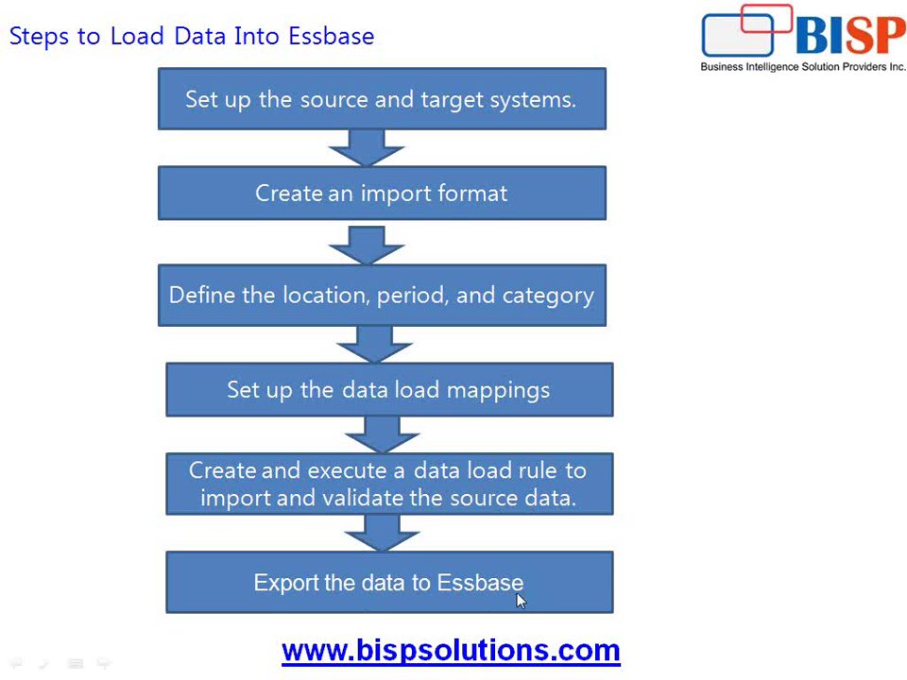
key("super")
left_click(355, 666)
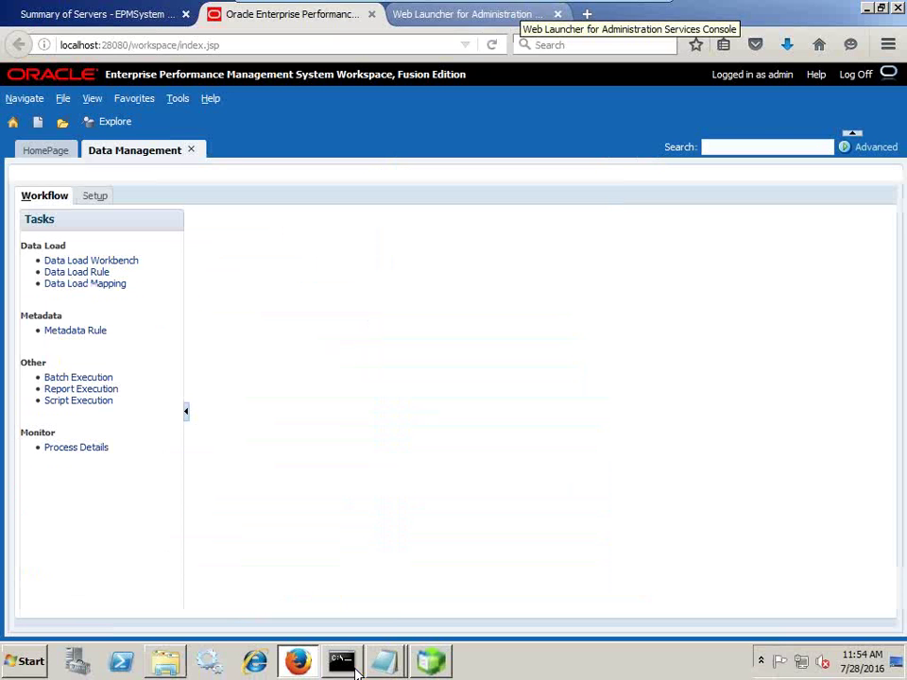
- Go to Setup's Target Application page listing FinOps-FinDB with its Essbase dimension details
left_click(87, 196)
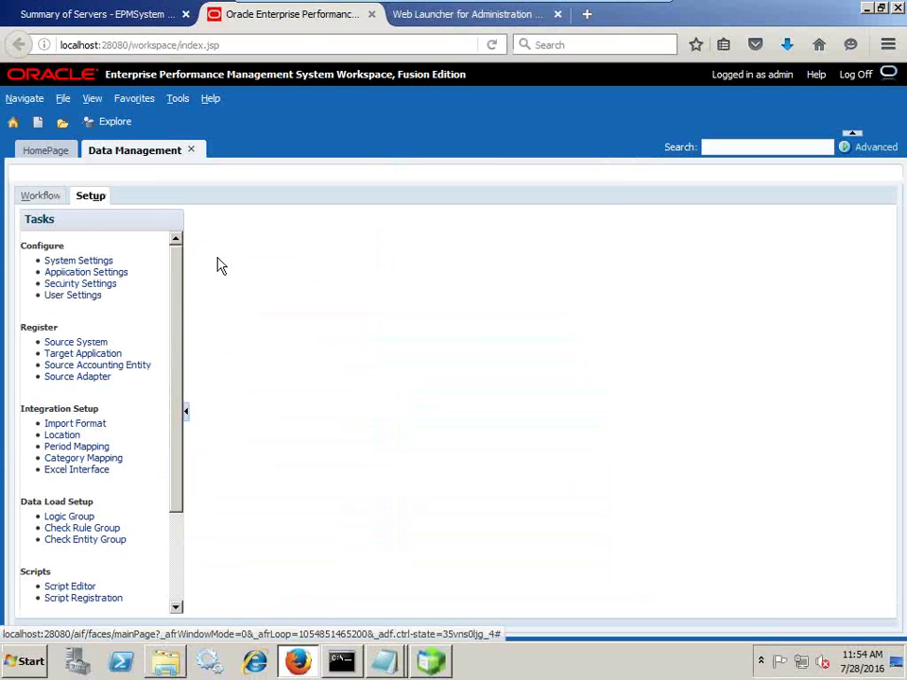
left_click(91, 272)
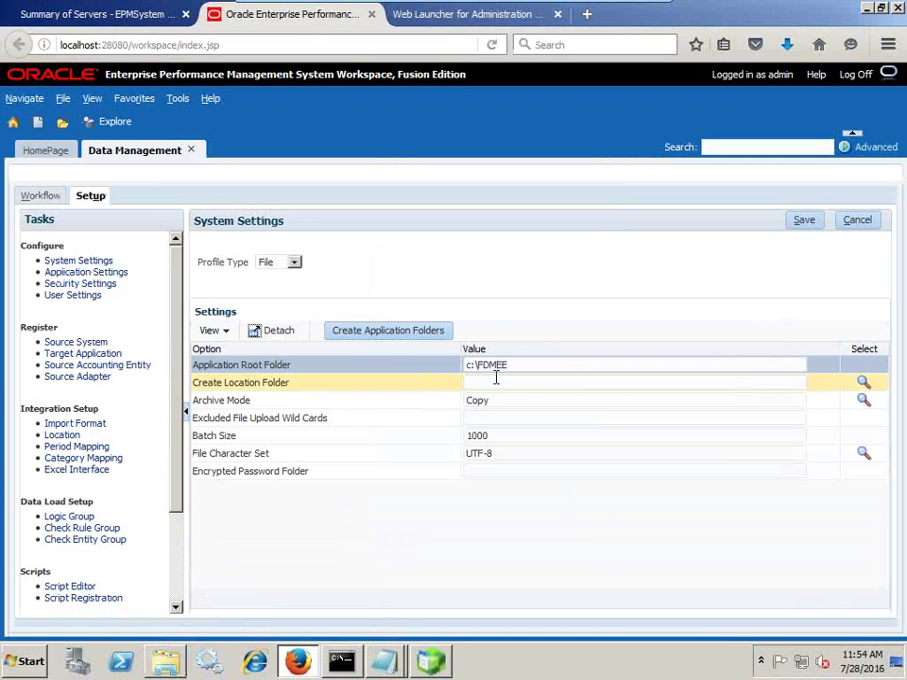
left_click(420, 335)
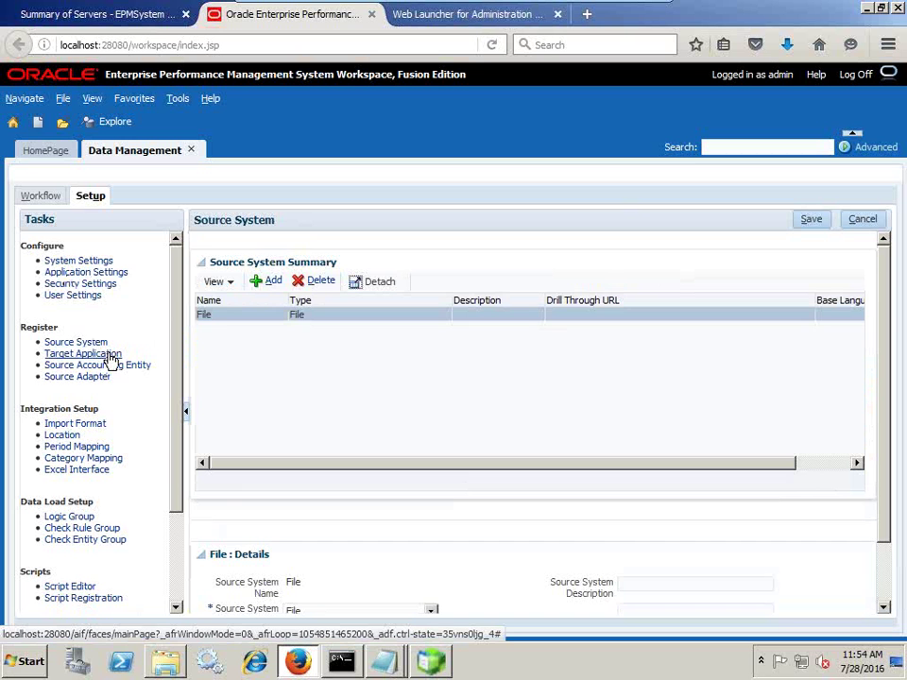
left_click(111, 356)
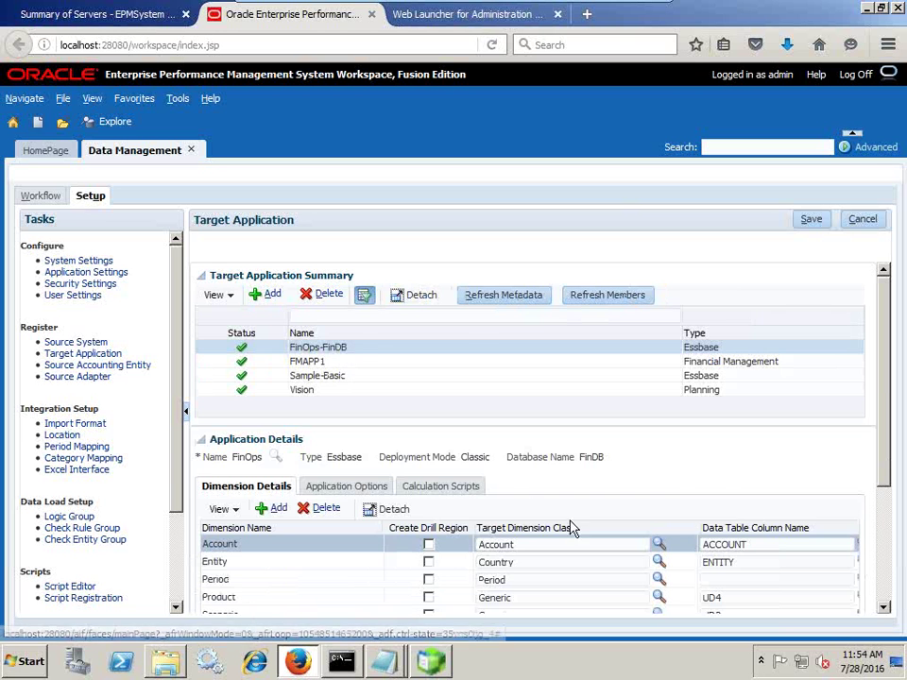
scroll(579, 553, "down", 3)
scroll(577, 550, "up", 3)
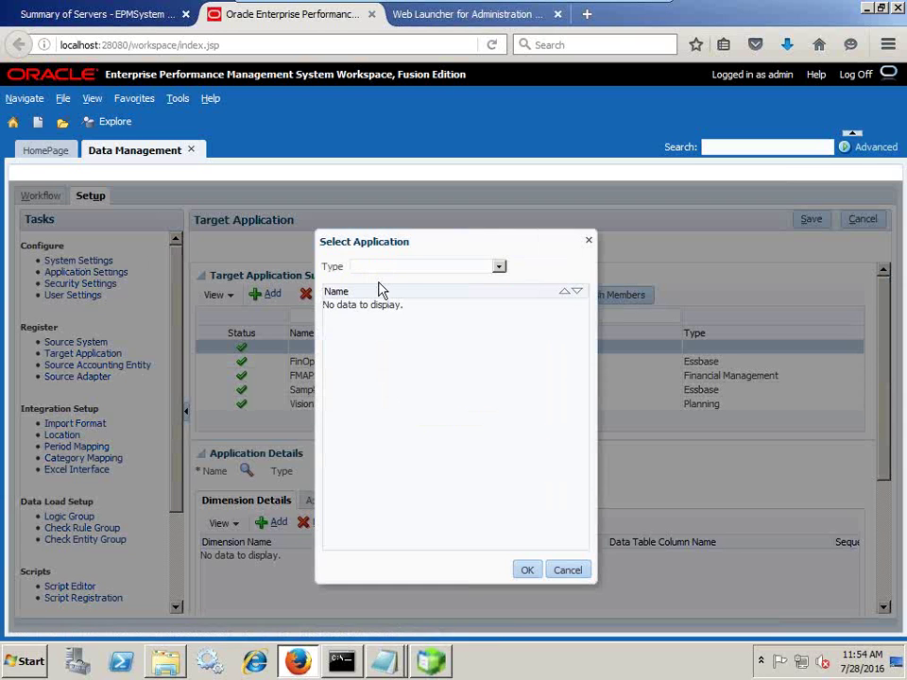
- Filter the Select Application dialog to Essbase, move it aside, and cancel without adding anything
left_click(436, 269)
left_click(409, 314)
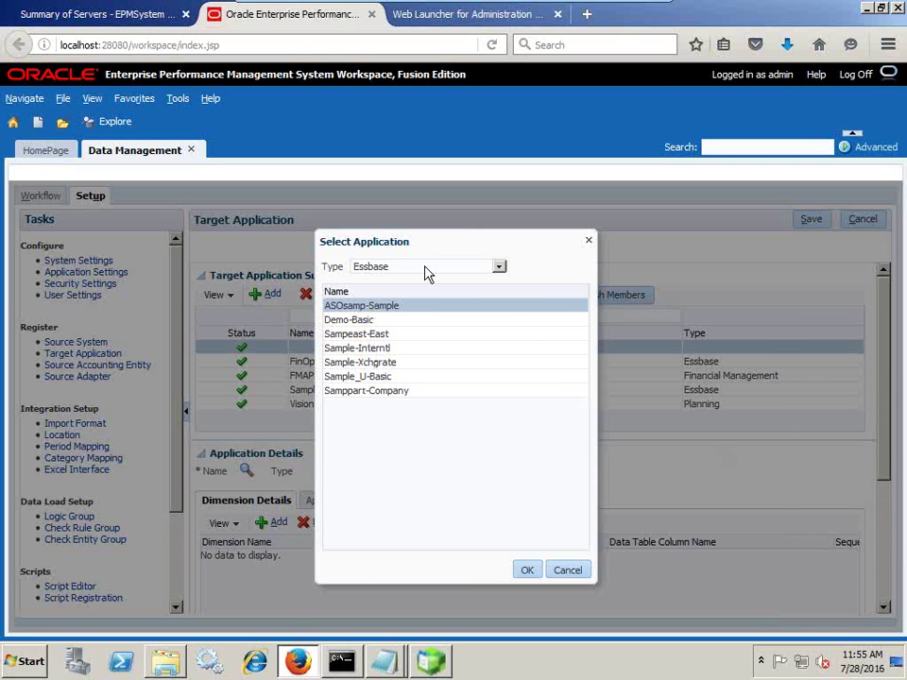
left_click_drag(417, 249, 596, 256)
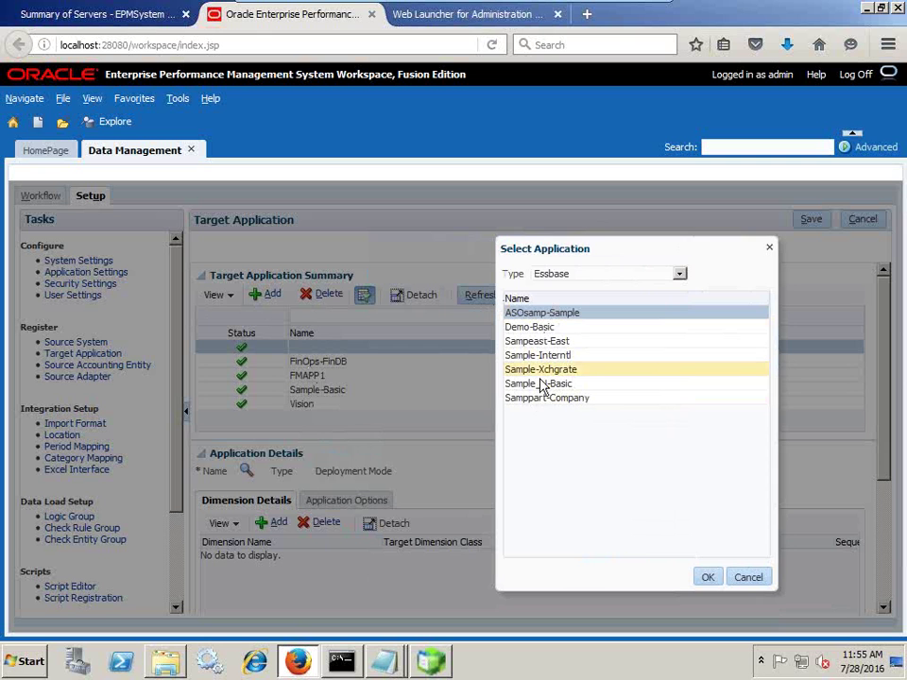
left_click(746, 574)
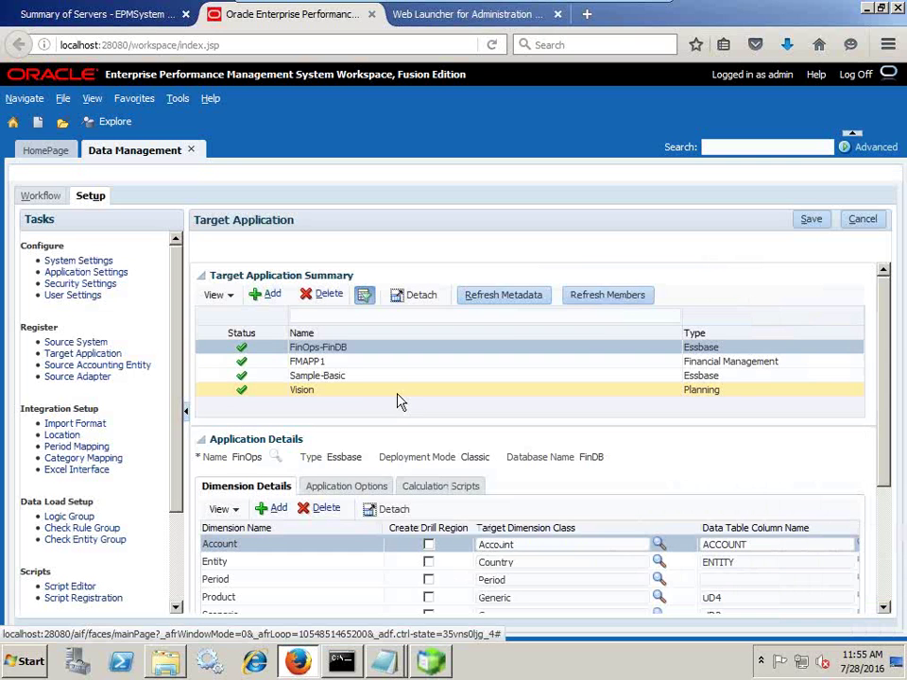
- Review the remaining dimension rows, then bring the NetIncome_FormatMask Notepad file to the front
scroll(430, 367, "down", 2)
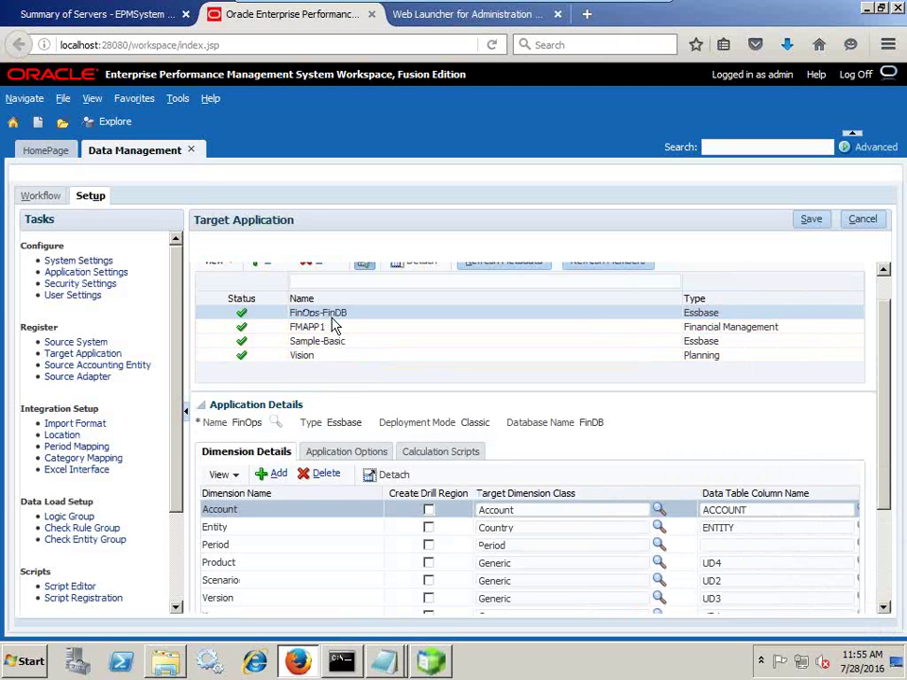
scroll(406, 435, "down", 4)
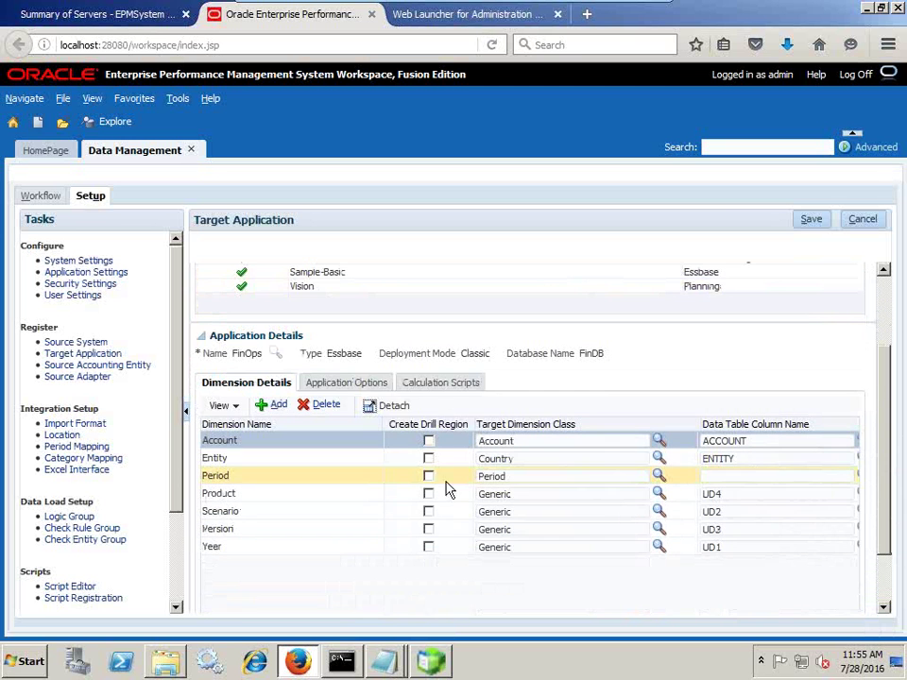
left_click(395, 666)
left_click(397, 652)
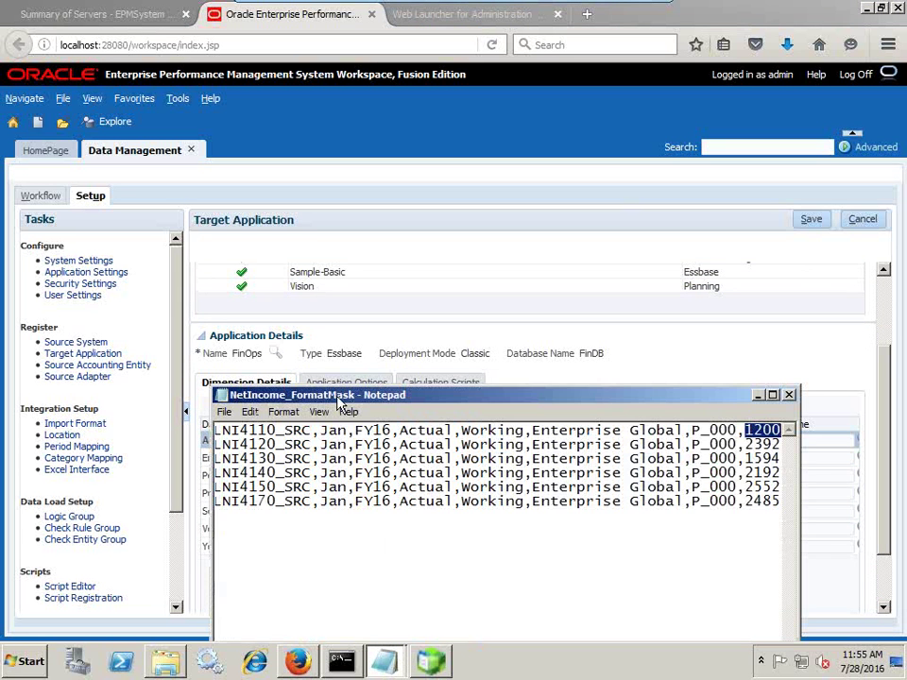
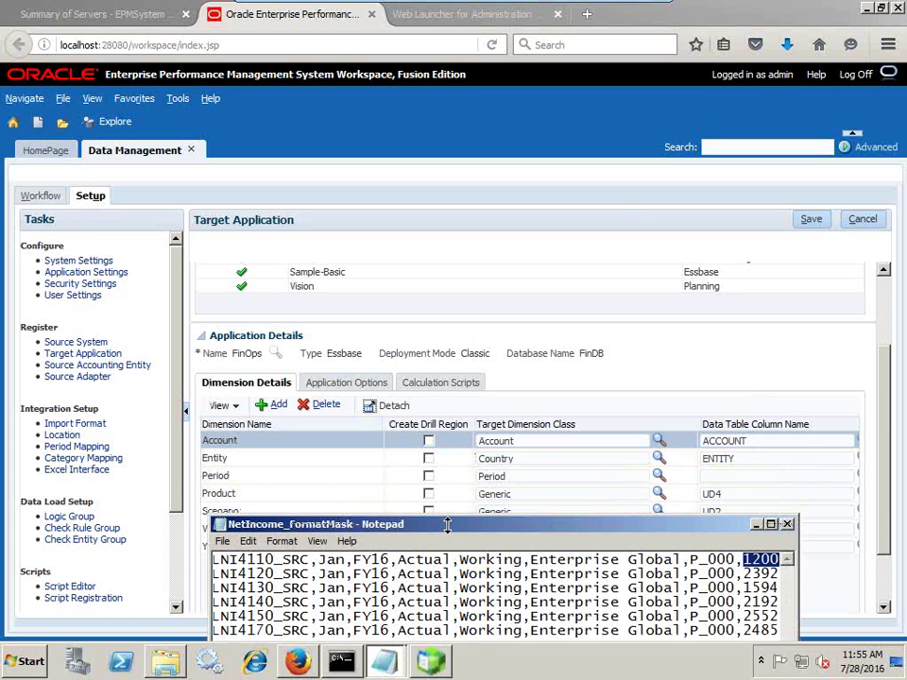
- Move the Notepad sample data down to reveal the Scenario, Version and Year dimension rows
left_click_drag(289, 529, 286, 588)
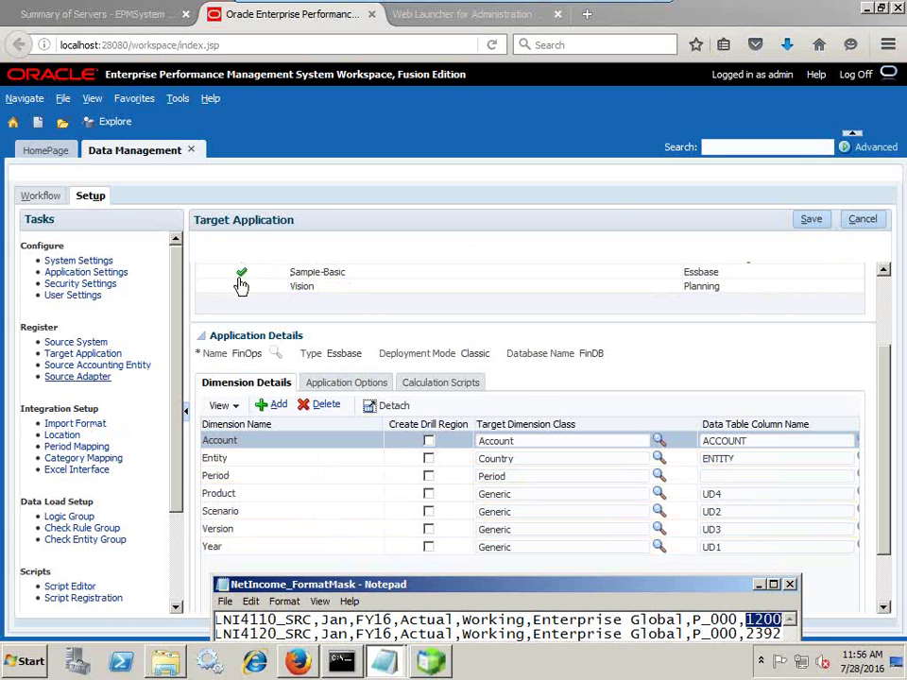
- Go to the Import Format page under Integration Setup
left_click(81, 427)
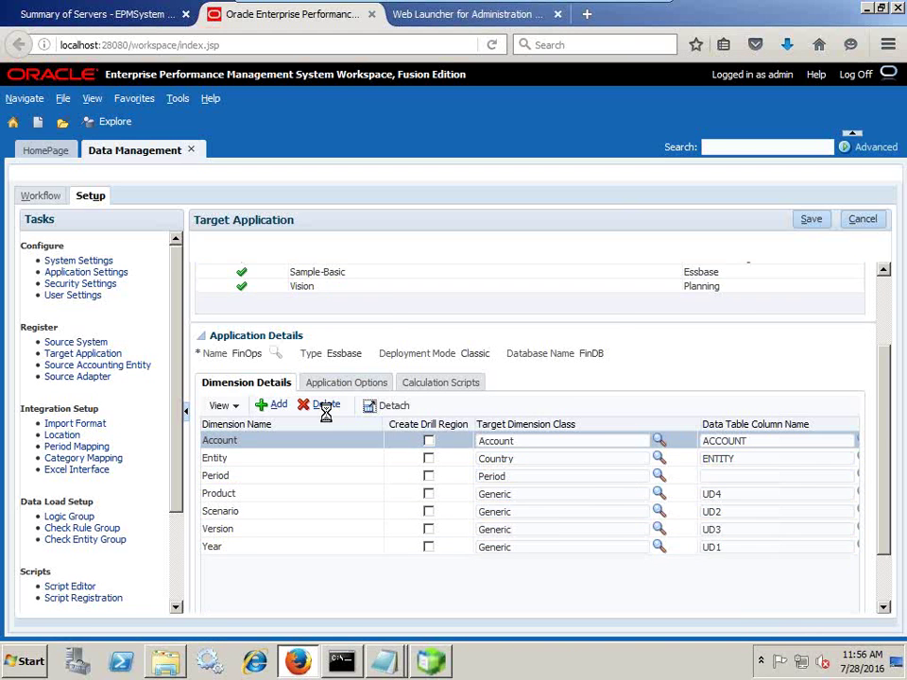
scroll(628, 434, "down", 2)
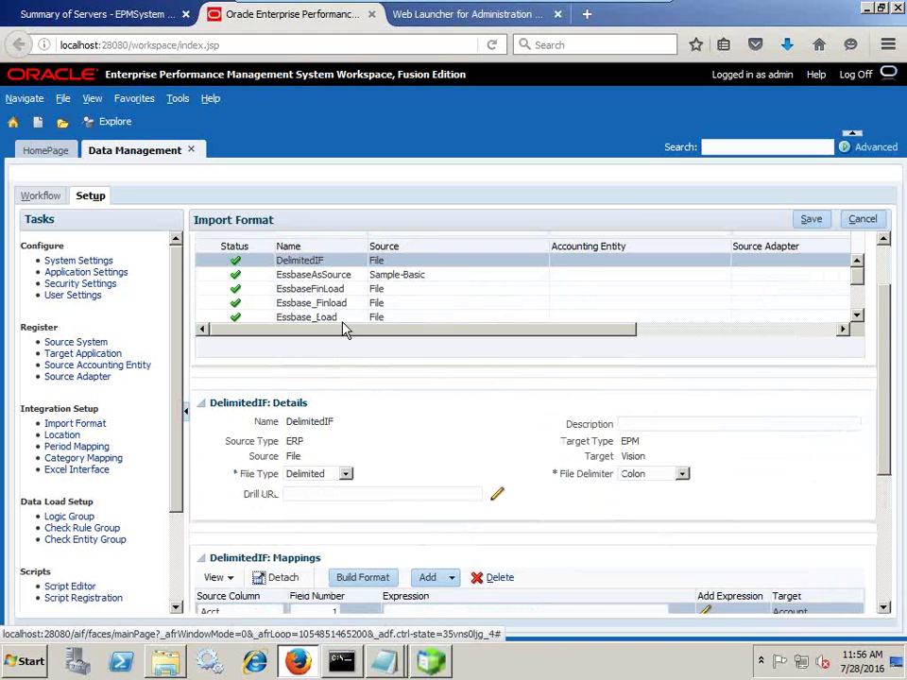
scroll(340, 309, "down", 1)
scroll(340, 309, "down", 2)
- Review the FinCube format's comma-delimited mappings of seven source columns to fields 1–8
left_click(315, 310)
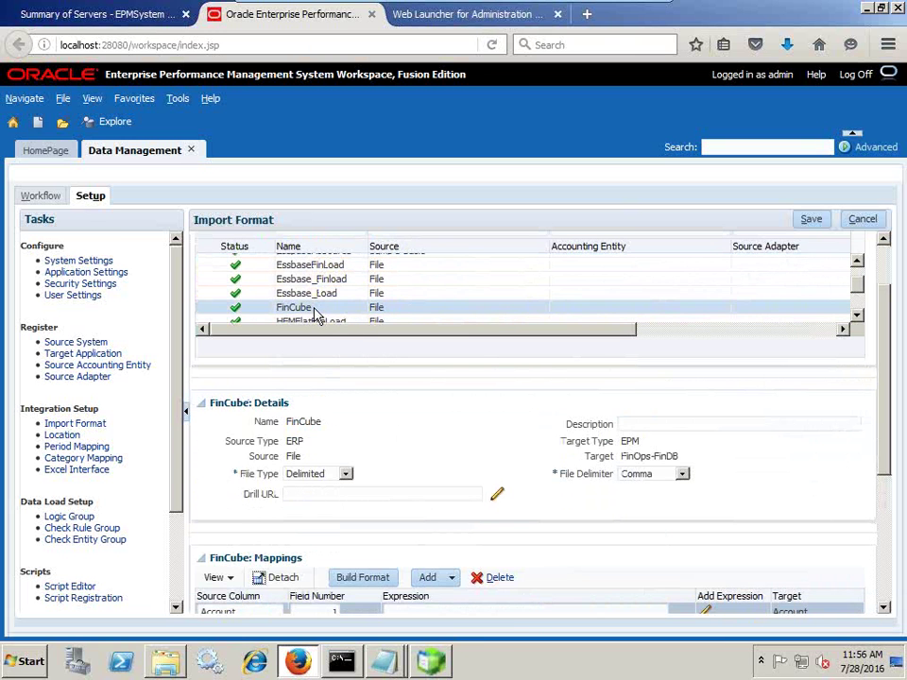
scroll(336, 317, "down", 3)
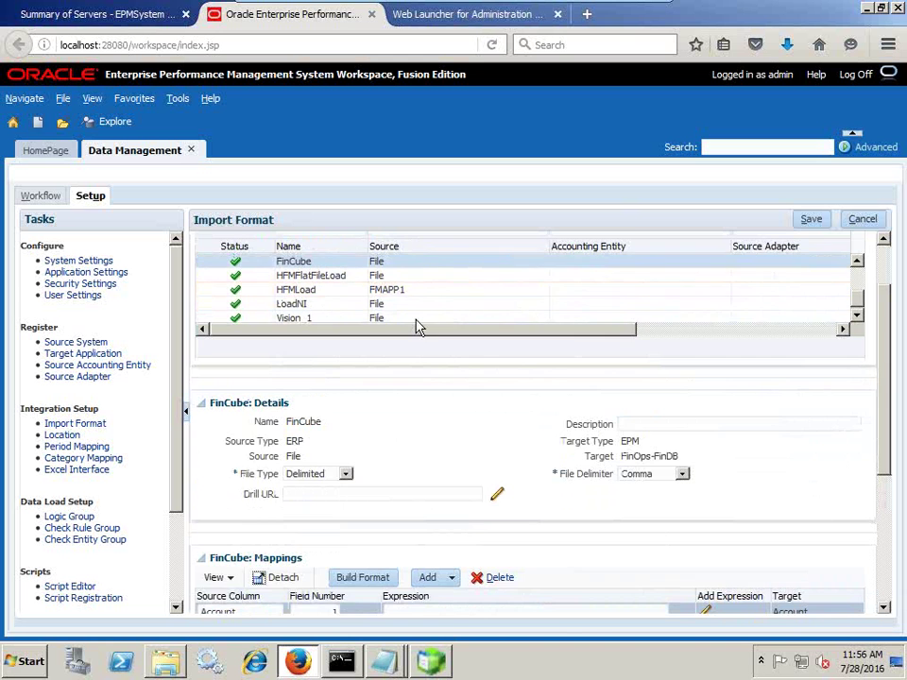
scroll(846, 470, "down", 1)
scroll(843, 468, "down", 5)
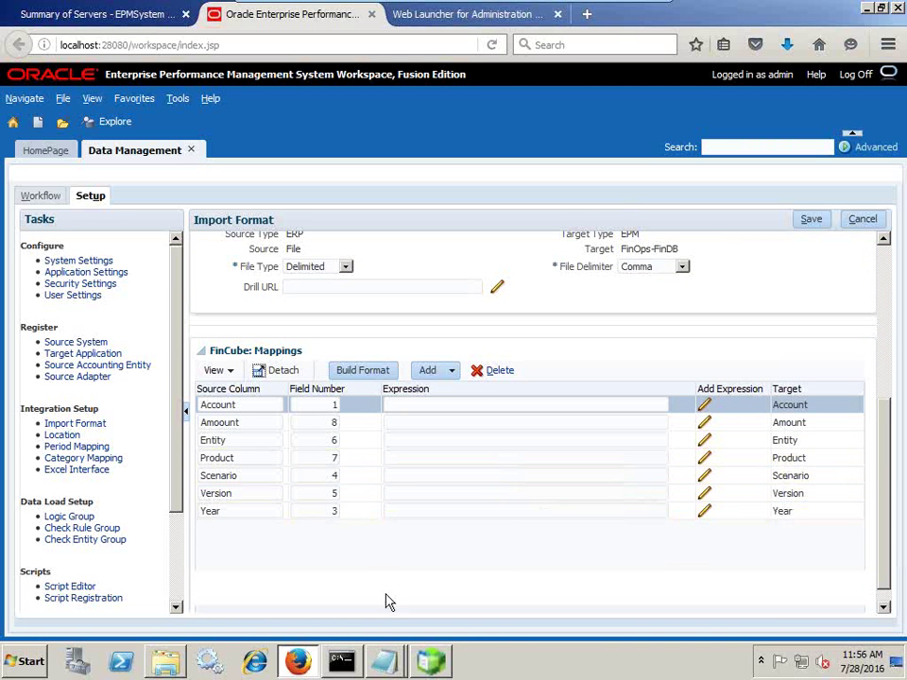
scroll(283, 437, "up", 5)
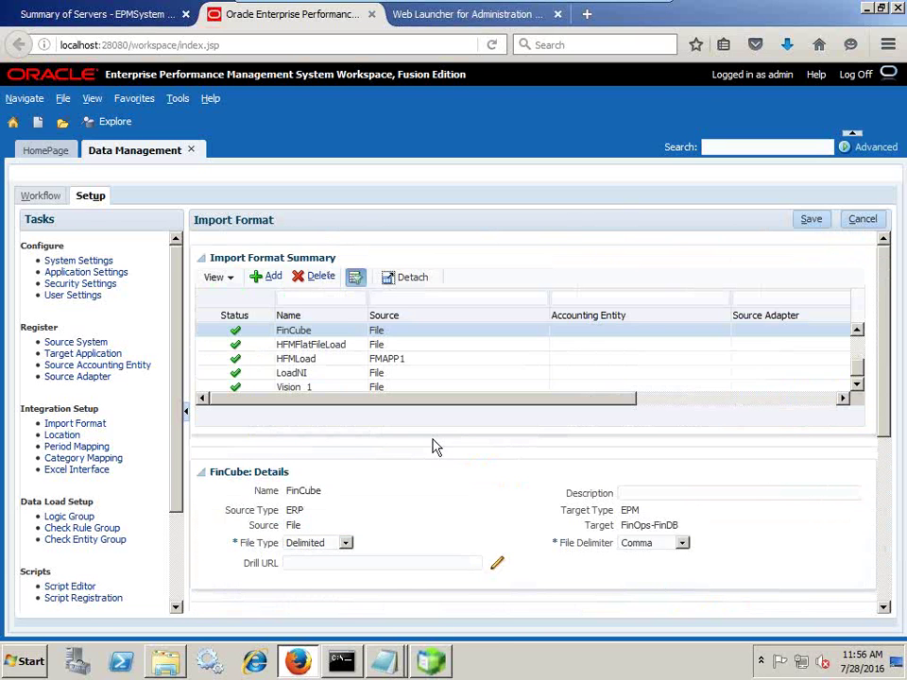
- Start a new import format with source File, target FinOps-FinDB and Delimited (Comma) file type
left_click(268, 277)
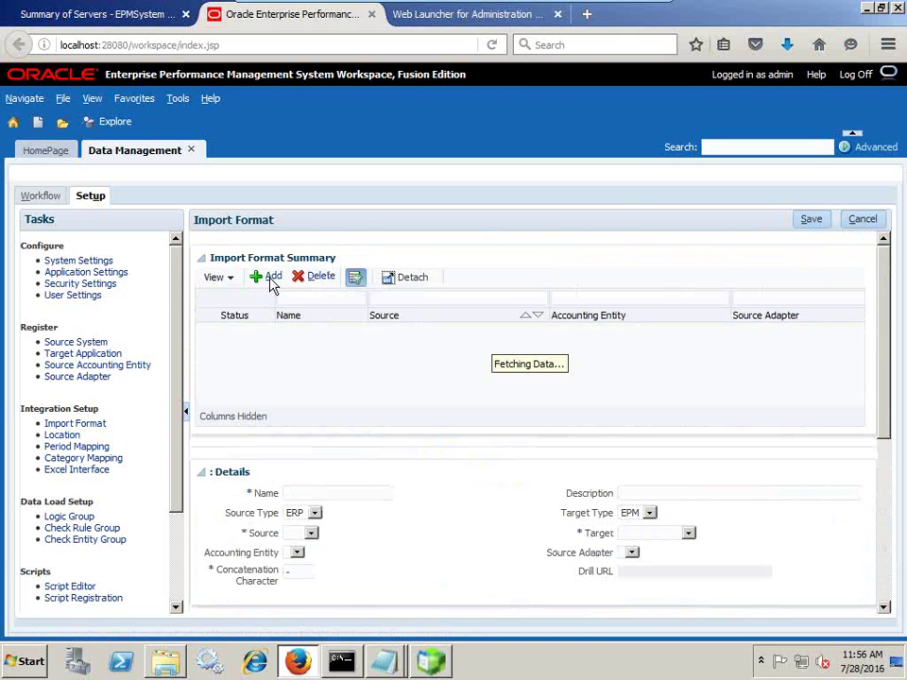
left_click(314, 513)
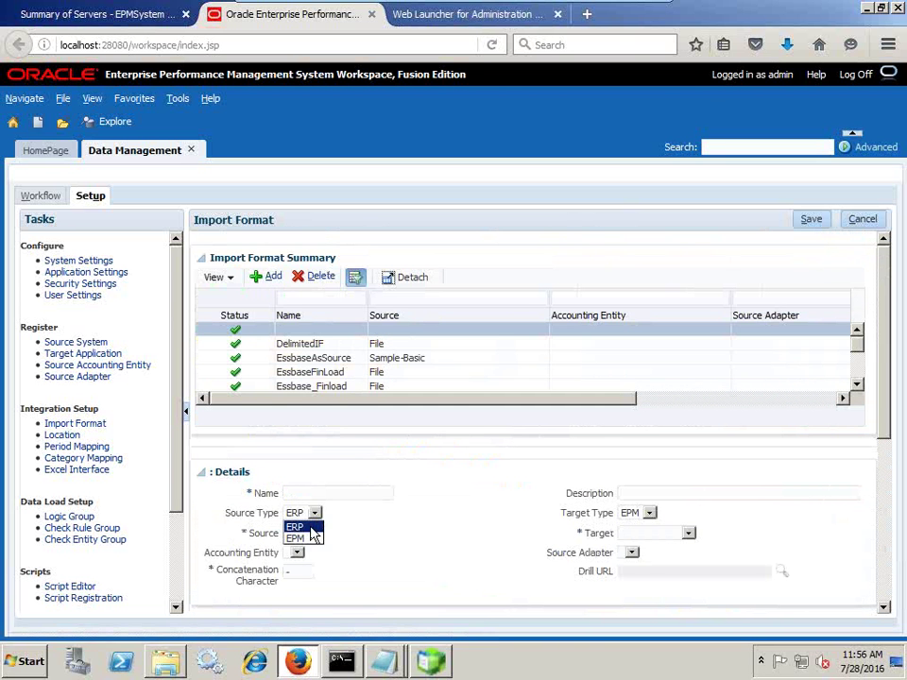
left_click(313, 535)
left_click(313, 535)
left_click(342, 553)
left_click(667, 535)
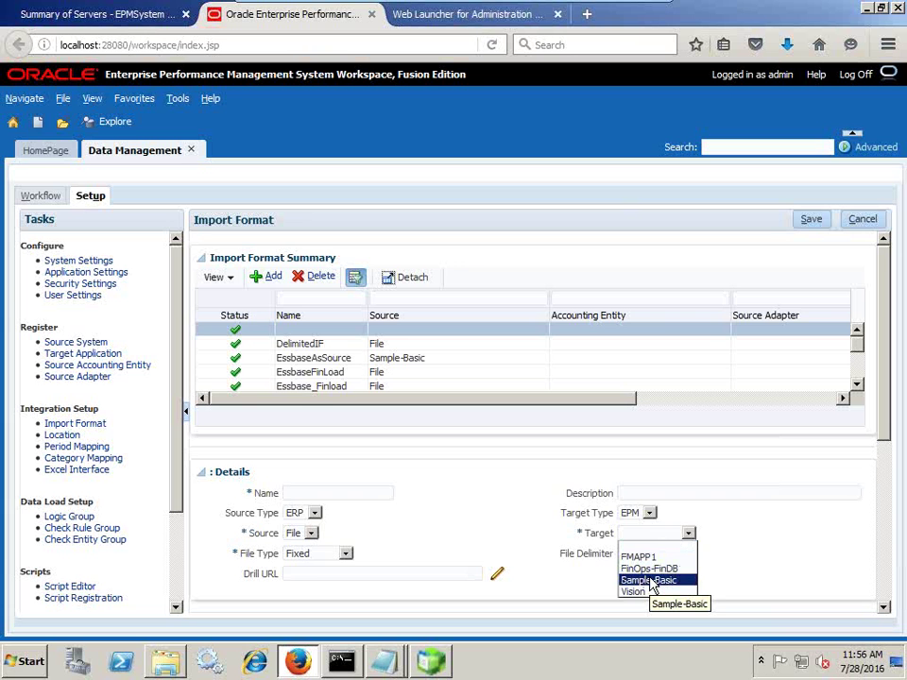
left_click(648, 569)
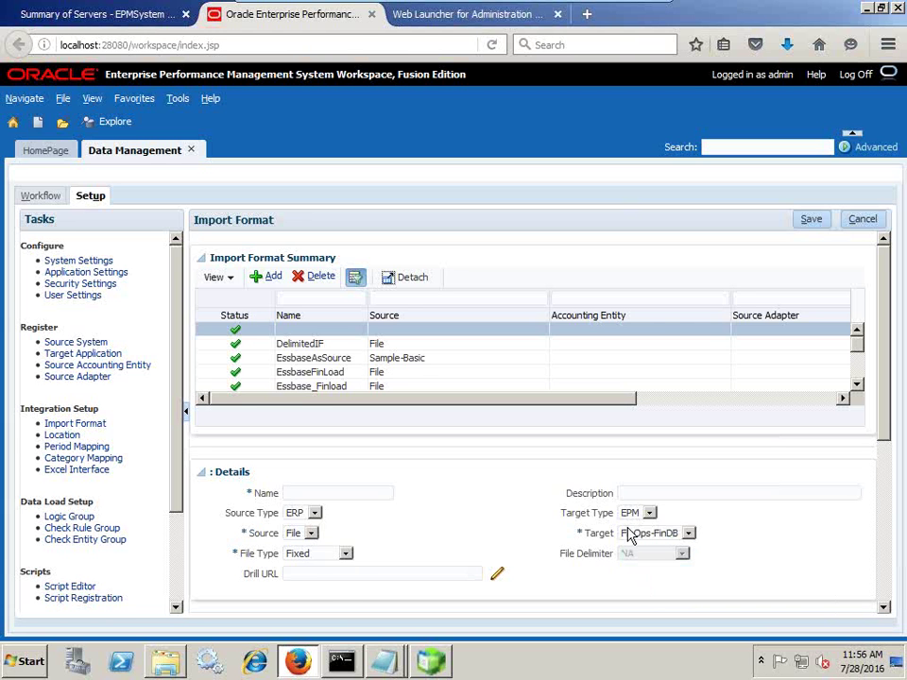
left_click(346, 554)
left_click(315, 581)
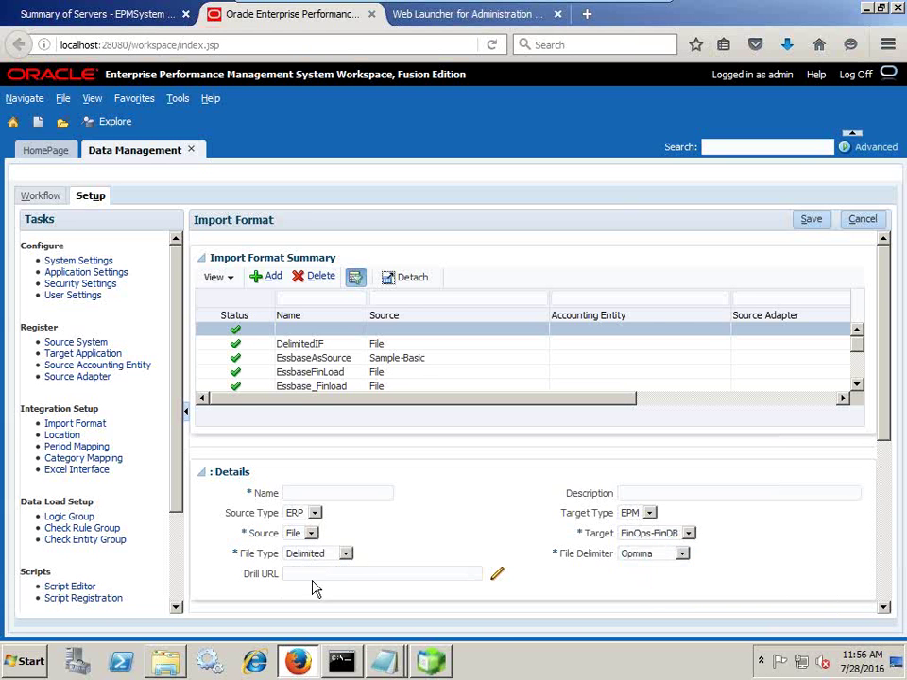
- Check the NetIncome_FormatMask sample data, then name the format EssbaseLDFormatMask and save it
left_click(385, 660)
left_click(413, 605)
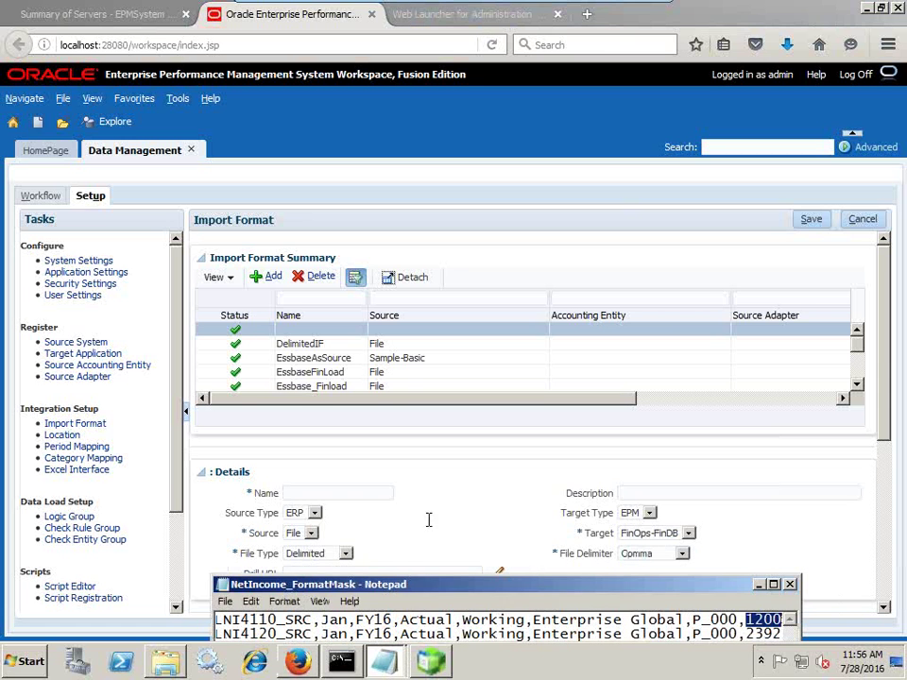
left_click(445, 493)
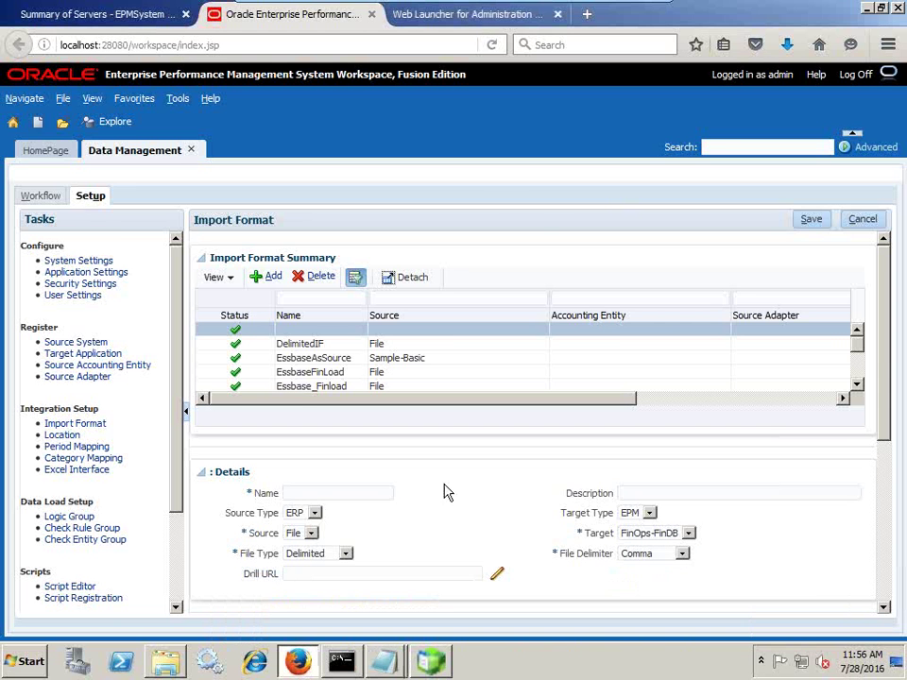
left_click(314, 492)
type("Essbase")
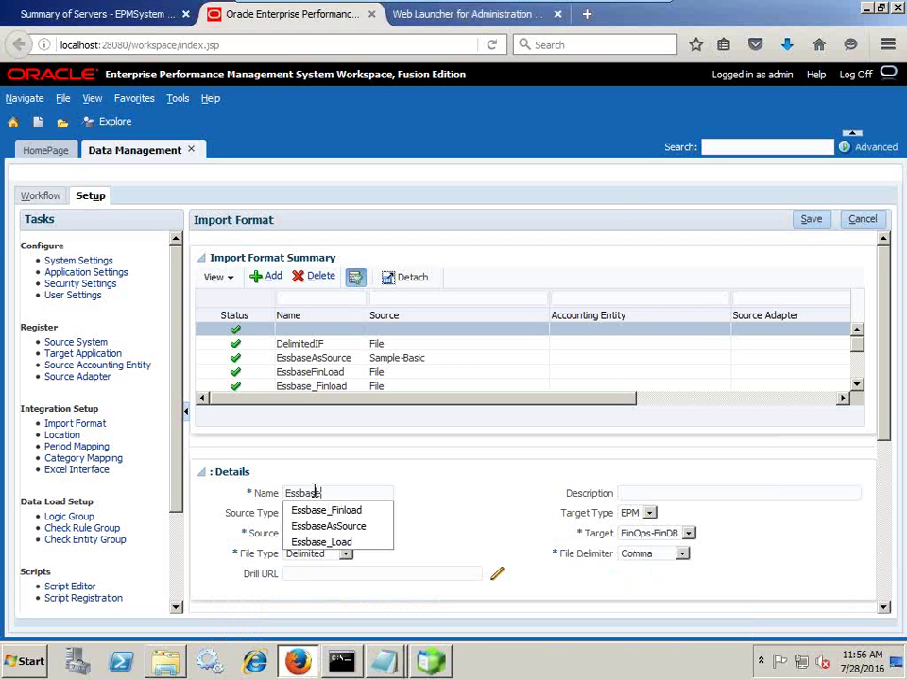
type("LDFormatMask")
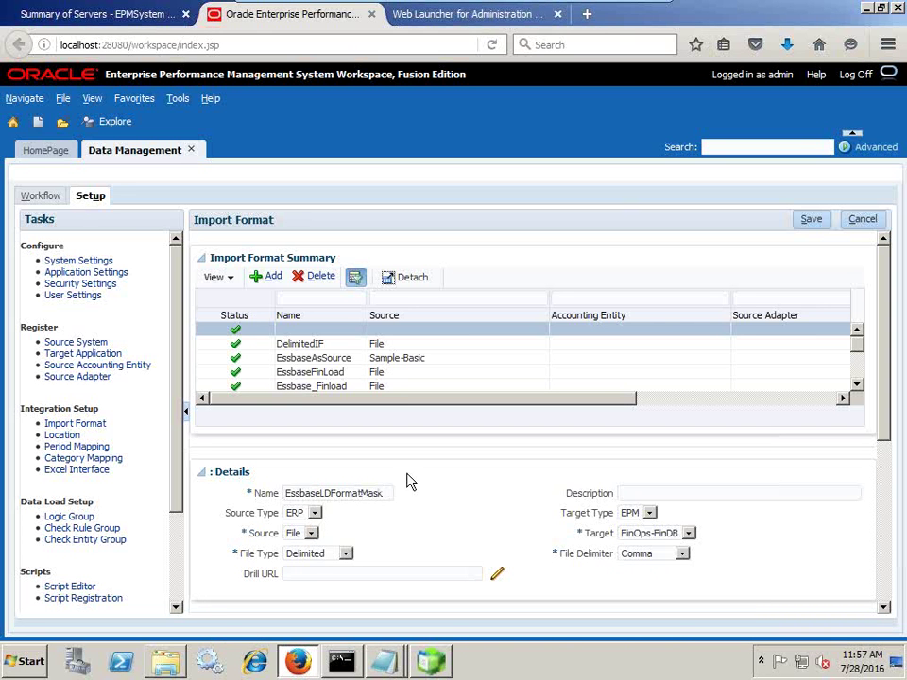
scroll(453, 501, "down", 3)
left_click(811, 218)
- Place the sample data over the grid and map Account to field 1
scroll(526, 470, "down", 5)
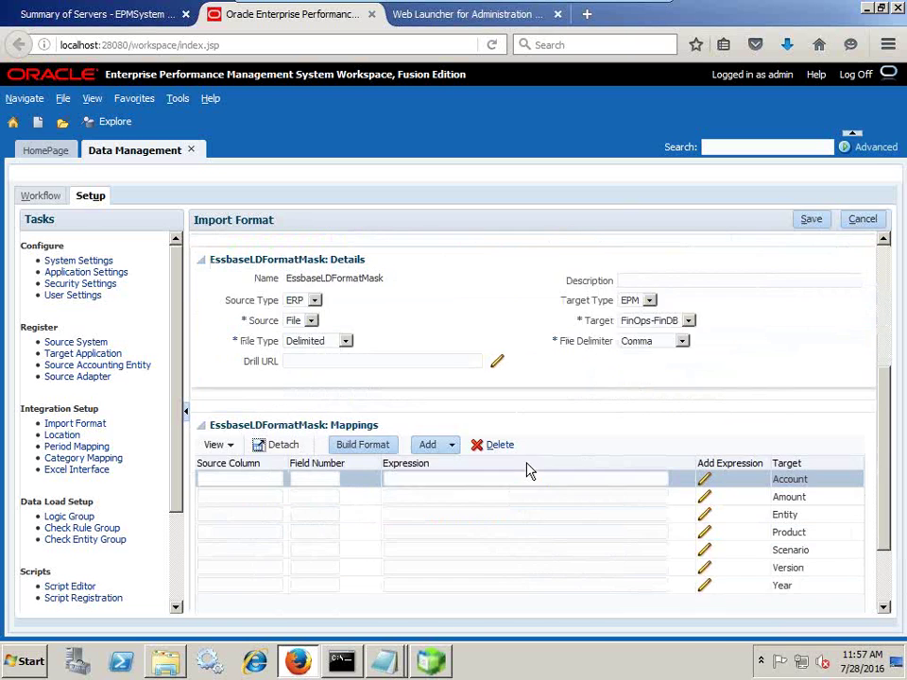
key("alt+Tab")
left_click_drag(365, 590, 311, 474)
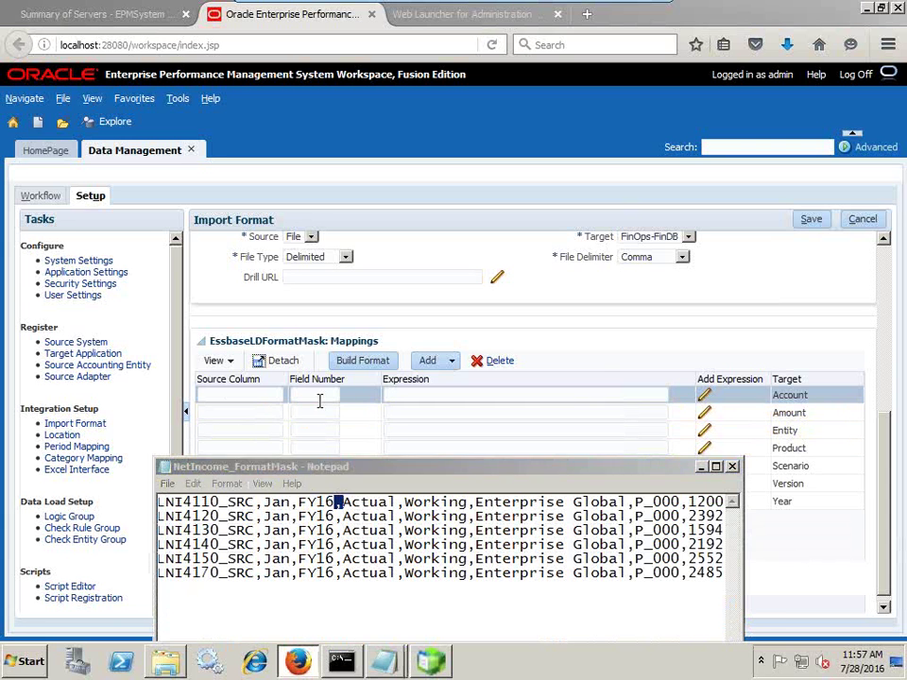
left_click(319, 397)
type("1")
left_click(264, 392)
type("Accc")
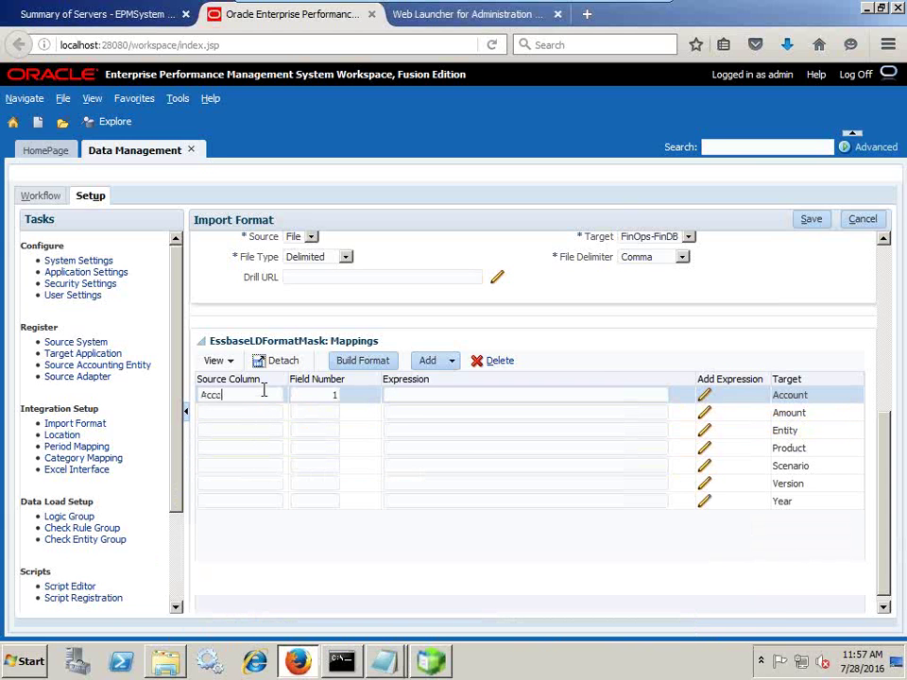
key("alt+Tab")
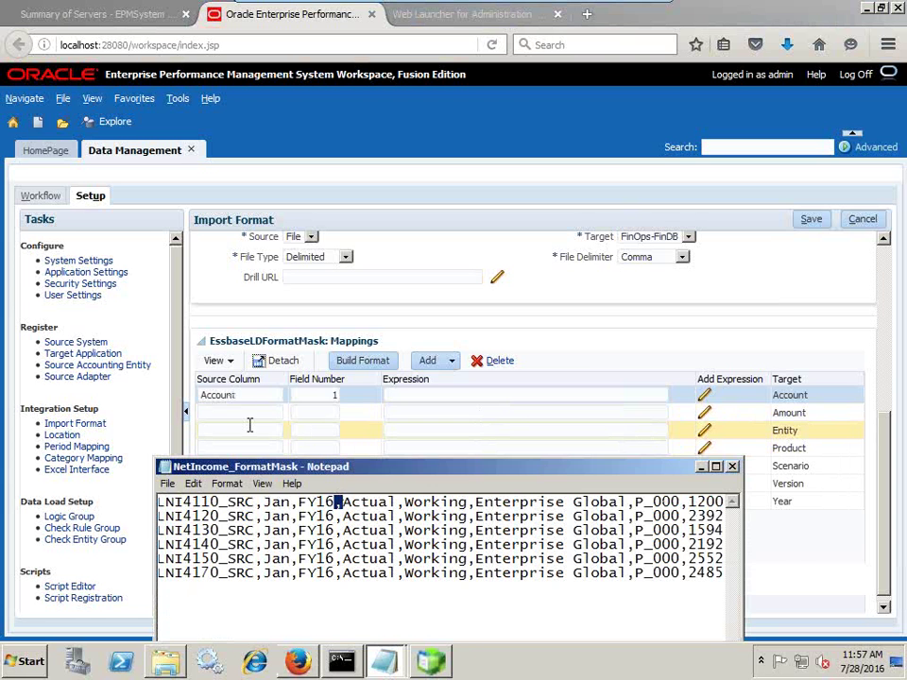
- Map Entity to field 6 and Product to field 7
key("alt+Tab")
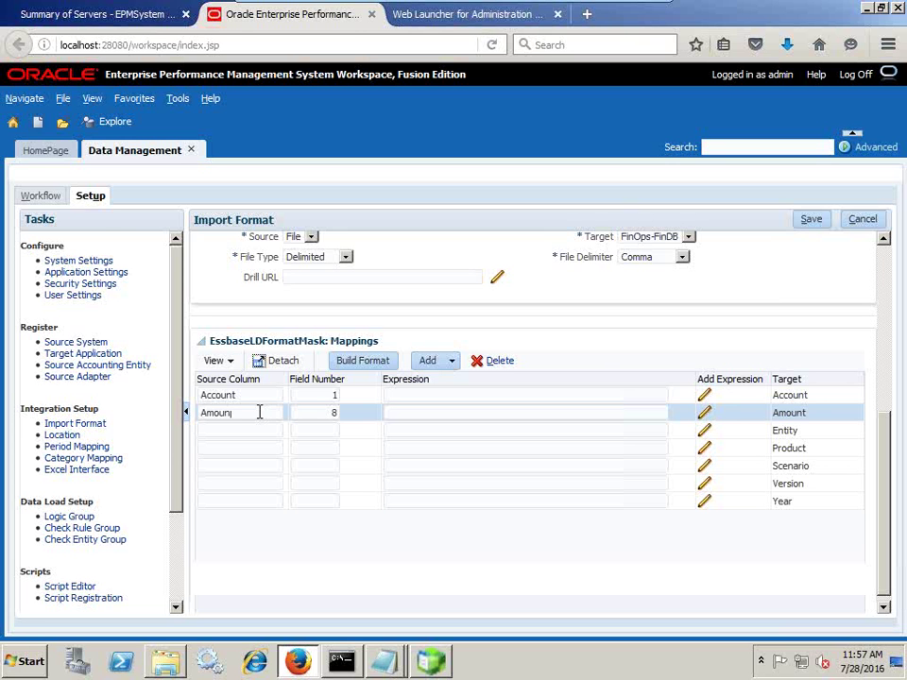
left_click(326, 431)
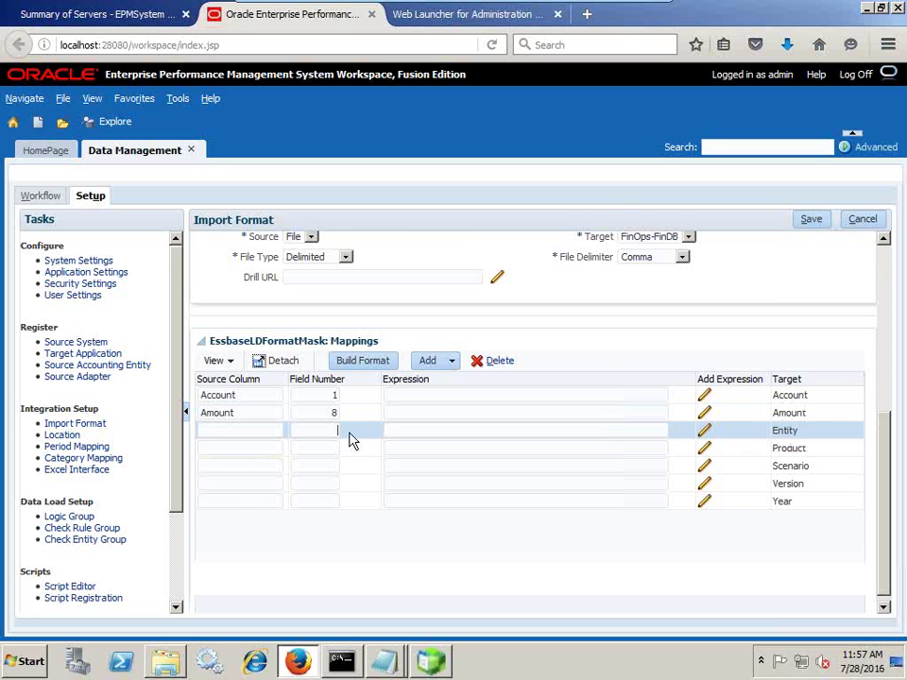
key("alt+Tab")
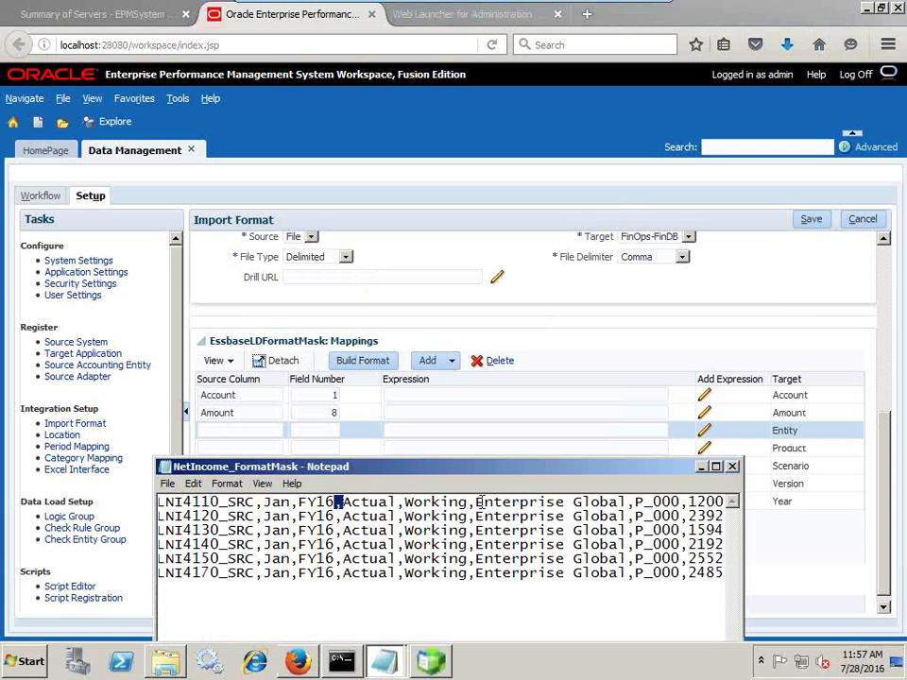
left_click(201, 530)
left_click(317, 429)
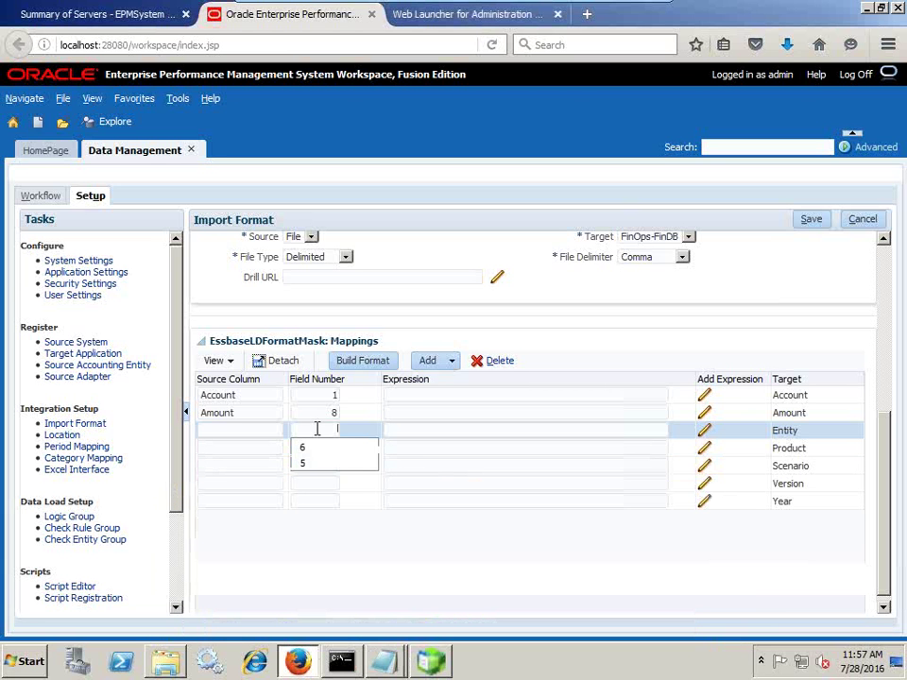
type("6")
left_click(202, 432)
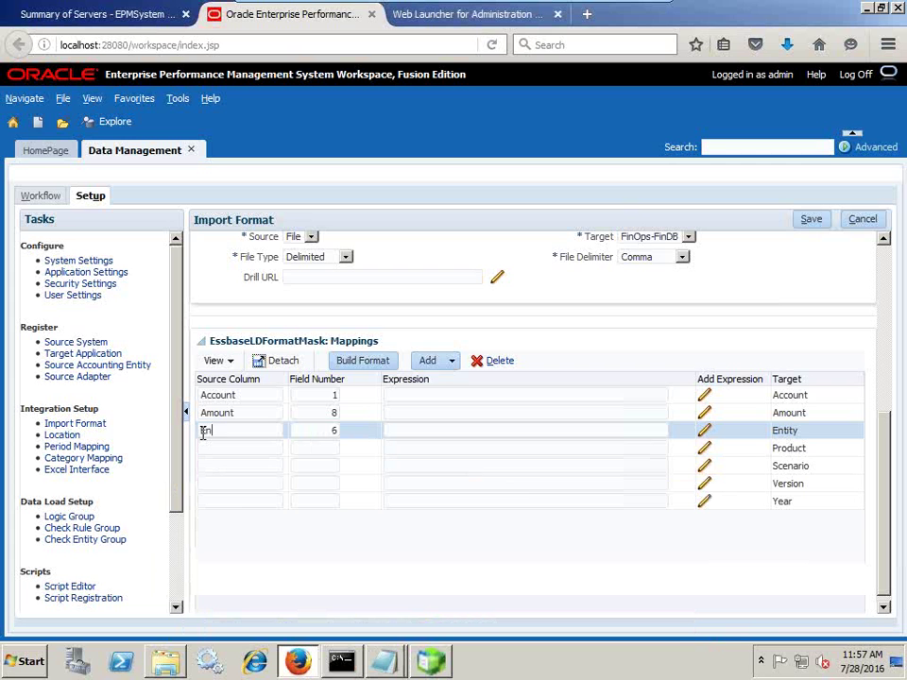
left_click(315, 446)
key("alt+Tab")
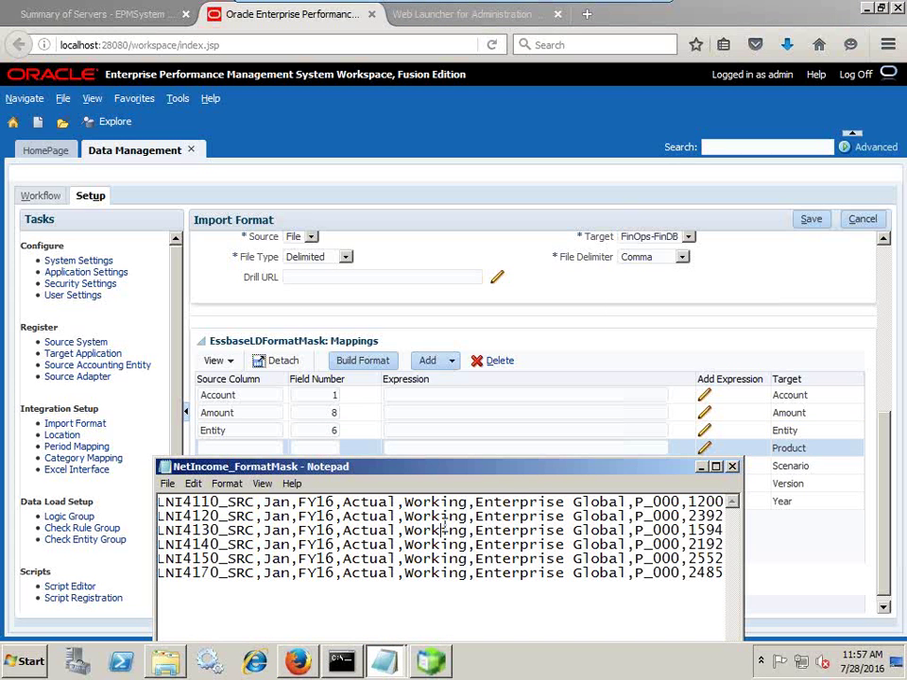
left_click(318, 446)
type("7")
left_click(219, 448)
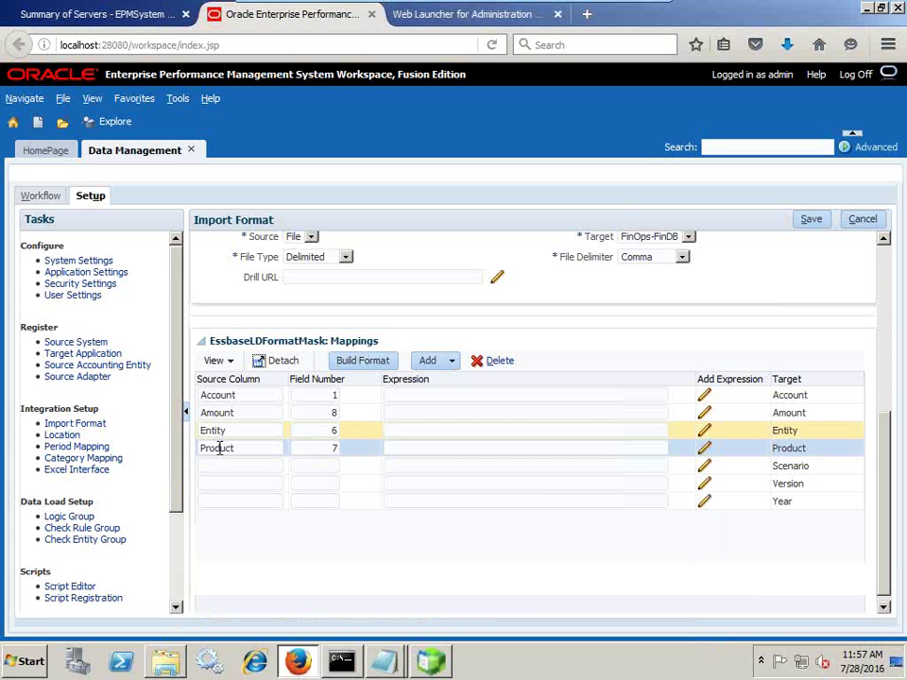
- Fill in the Scenario row, and map Version to field 5 with source column 'Version'
left_click(324, 465)
key("alt+Tab")
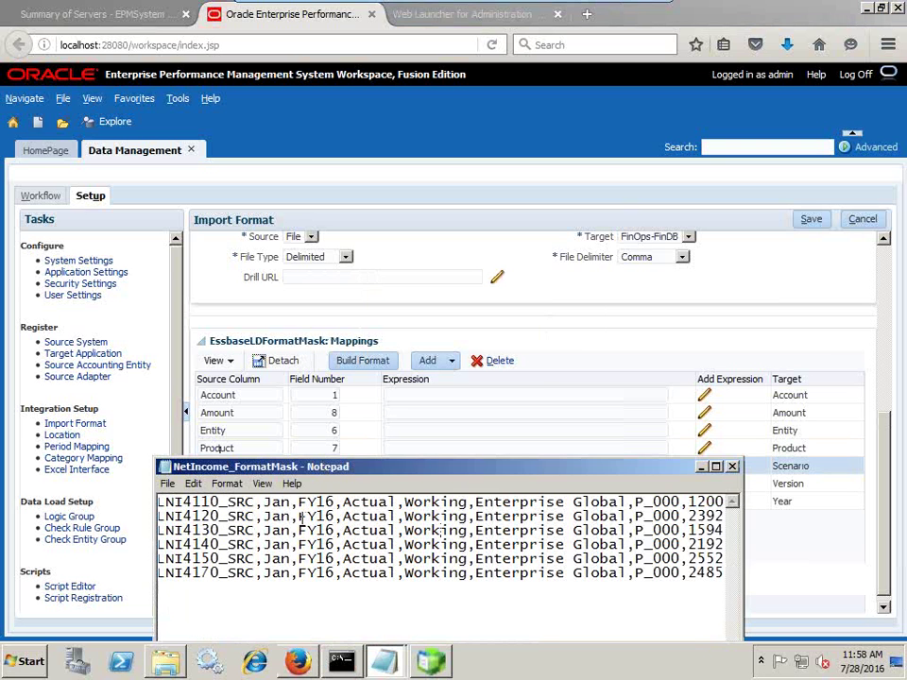
left_click_drag(328, 477, 336, 515)
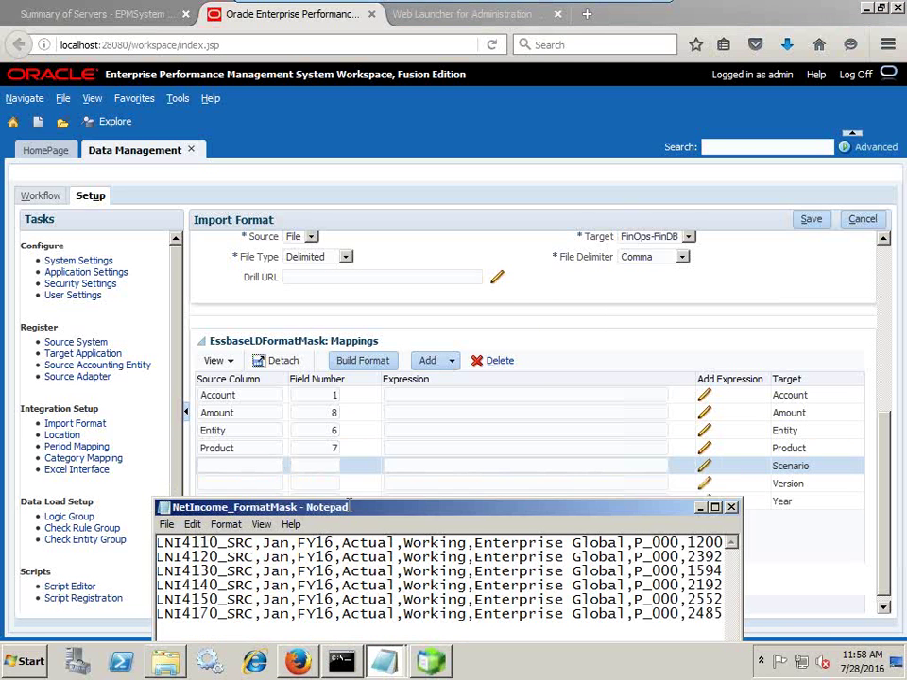
left_click(328, 467)
type("5")
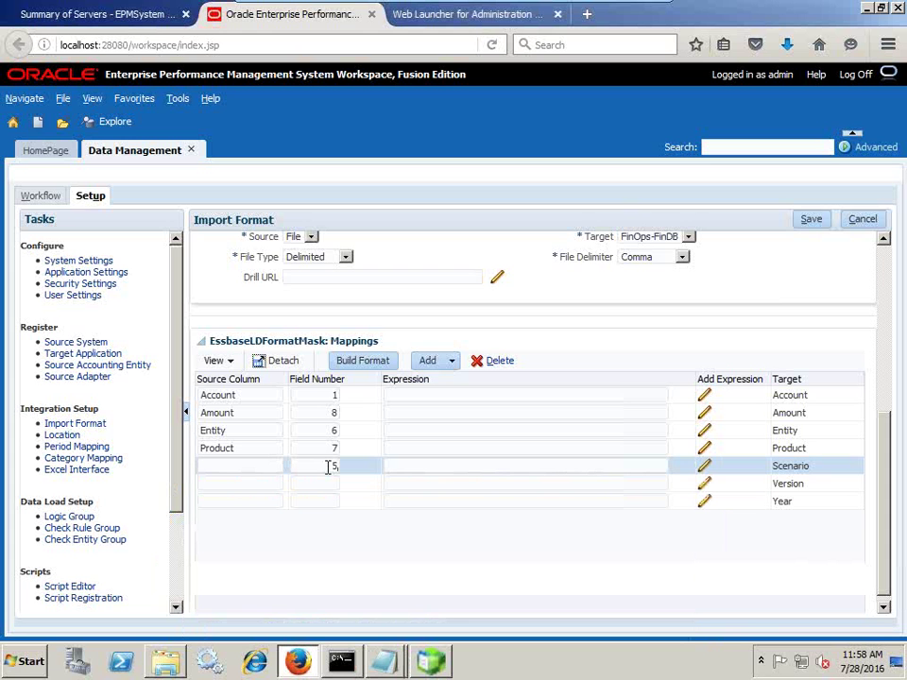
key("shift+Tab")
type("Scenario")
key("alt+Tab")
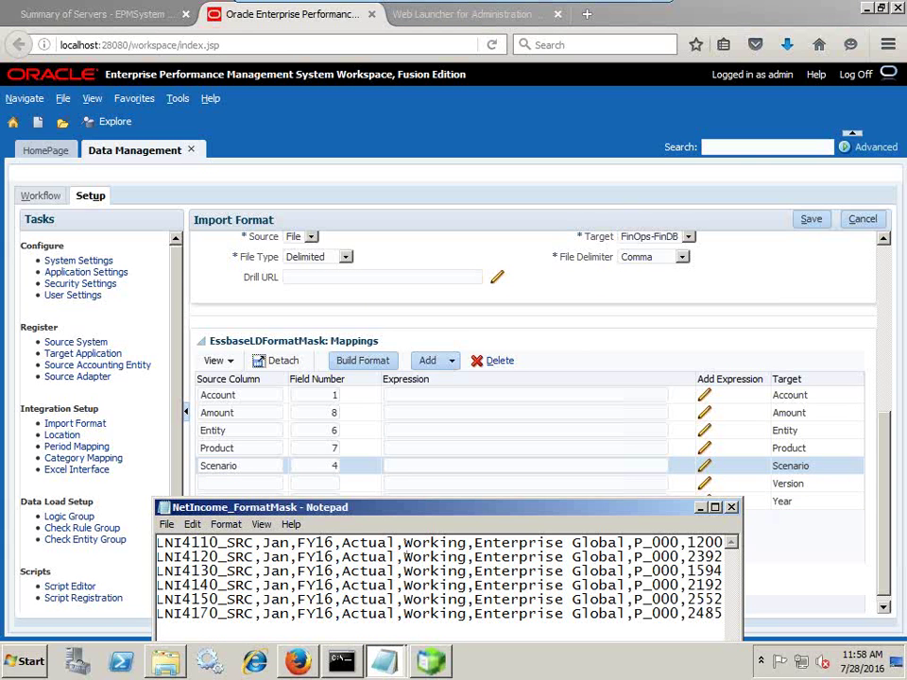
left_click(325, 486)
type("5")
key("shift+Tab")
type("Version")
key("alt+Tab")
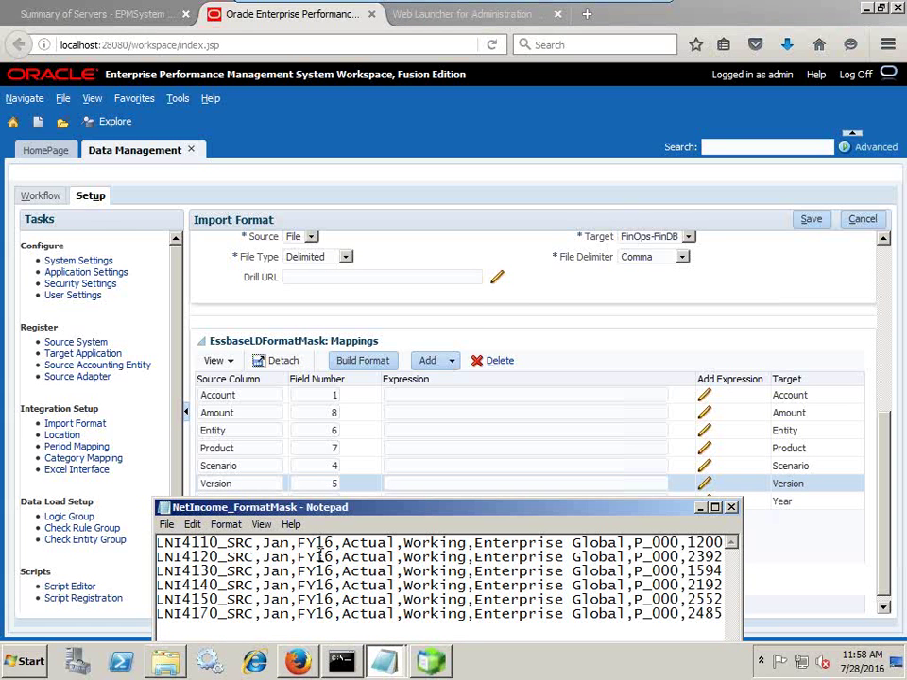
- Map Year to field 3 and save the import format
left_click_drag(316, 510, 316, 546)
left_click(321, 504)
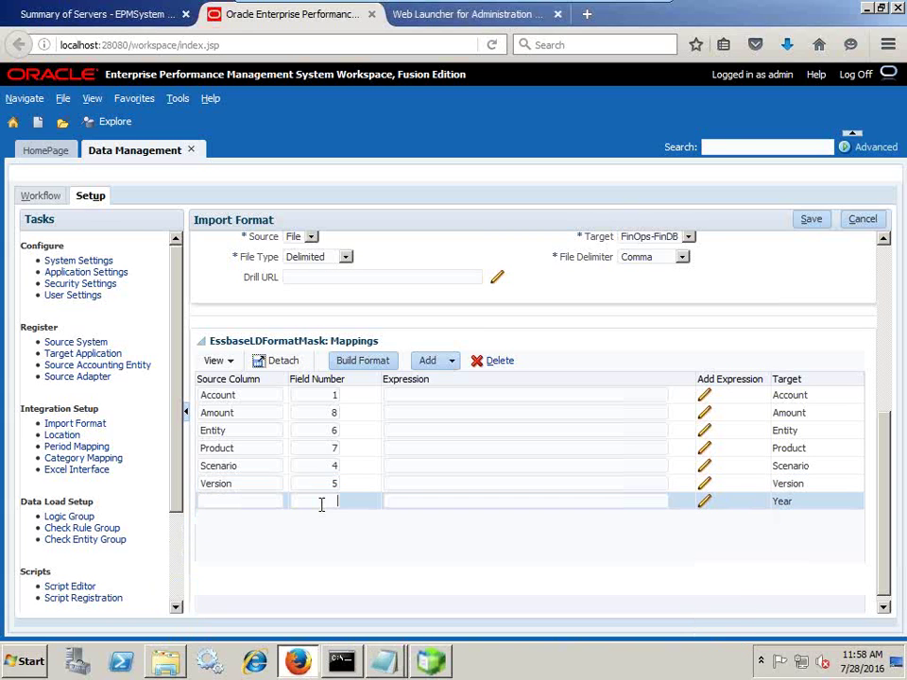
type("3")
key("alt+Tab")
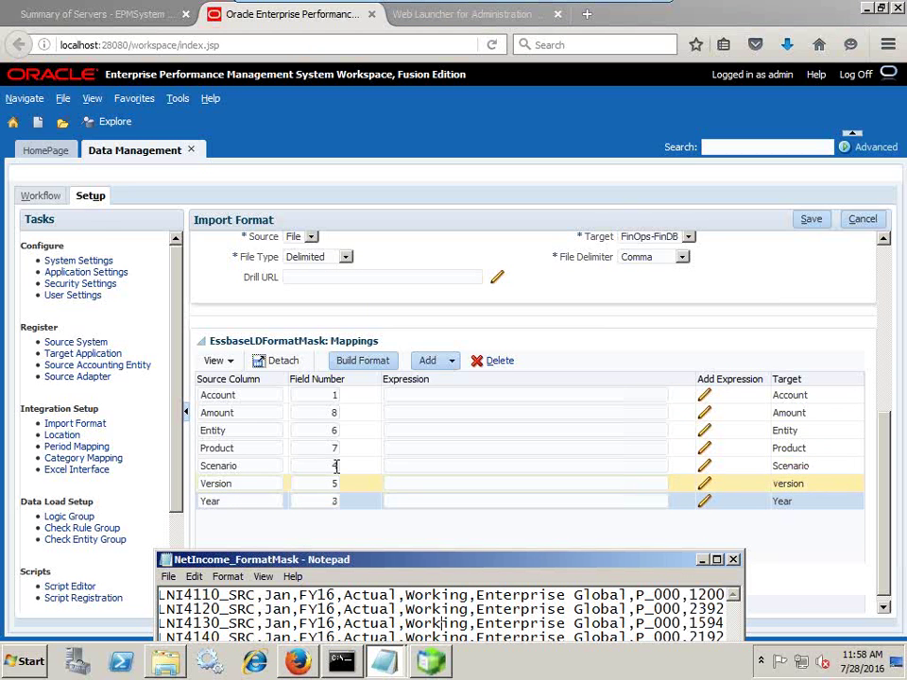
key("alt+Tab")
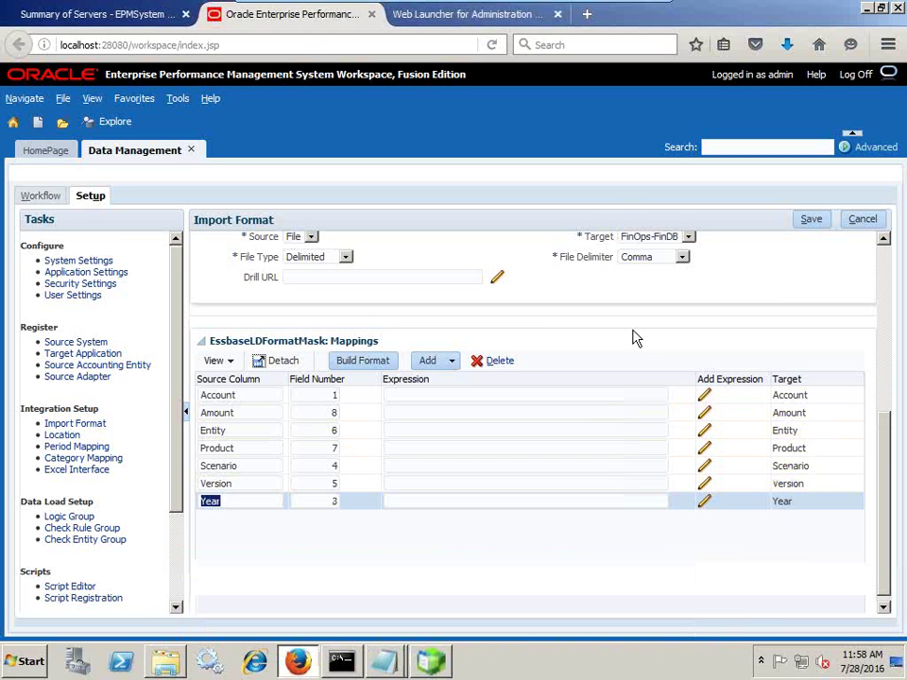
scroll(599, 397, "up", 3)
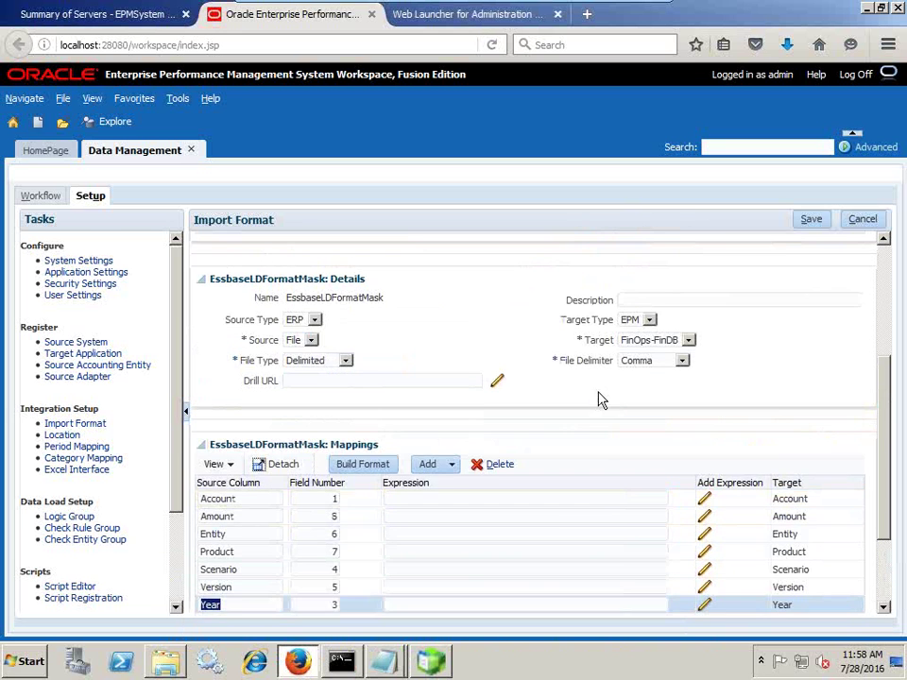
left_click(810, 221)
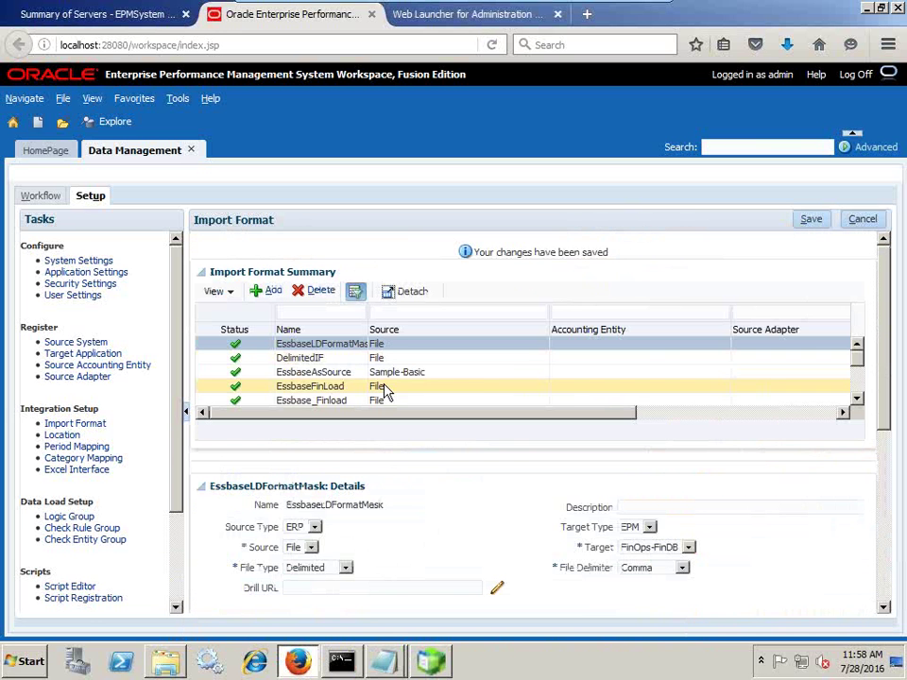
scroll(123, 406, "down", 3)
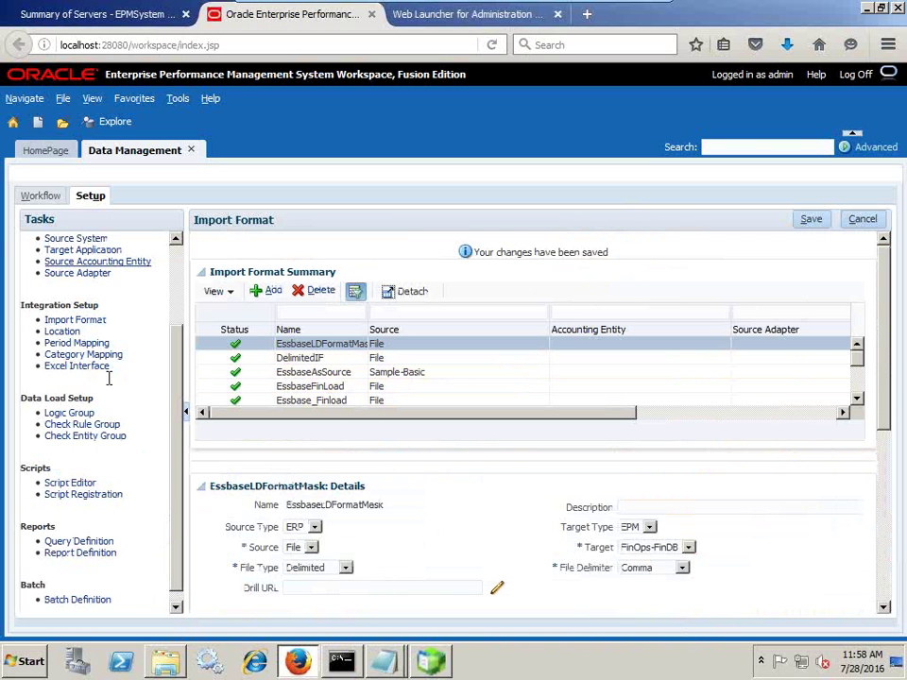
- Add a new location named EssbaseLoadFormat
left_click(75, 333)
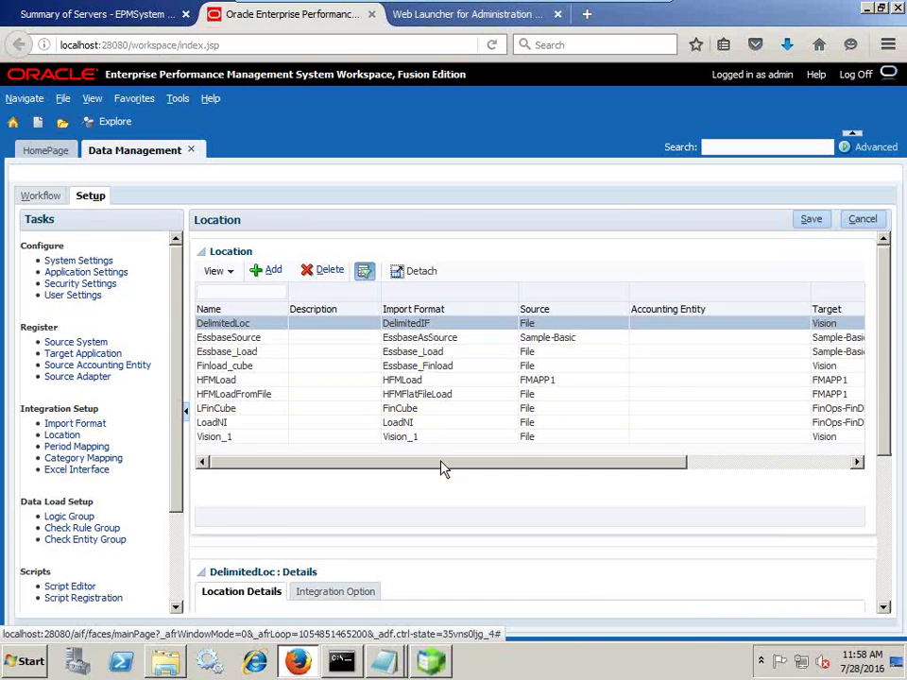
scroll(442, 473, "down", 5)
scroll(447, 500, "up", 5)
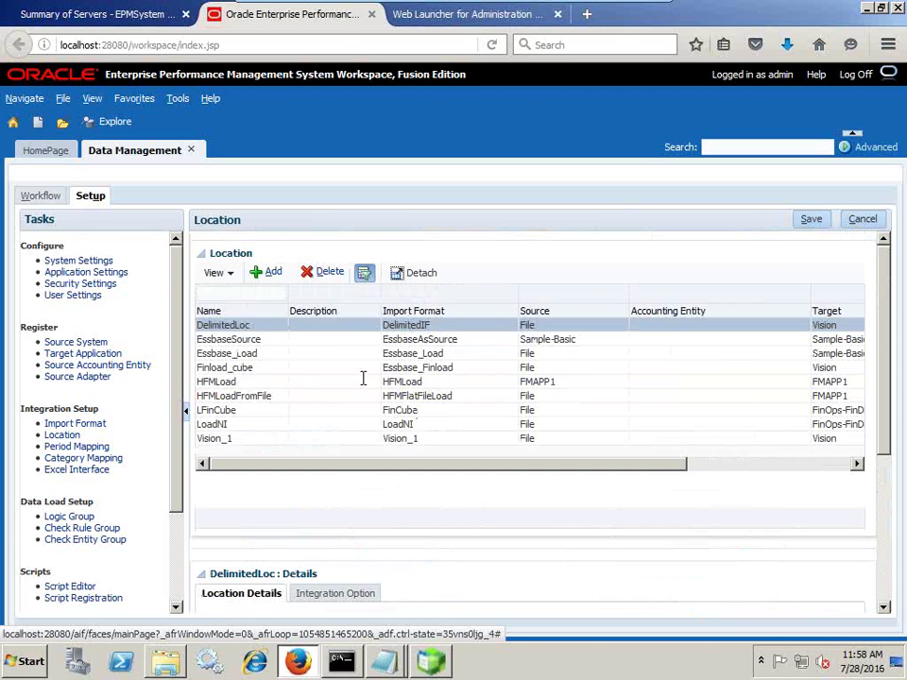
left_click(261, 272)
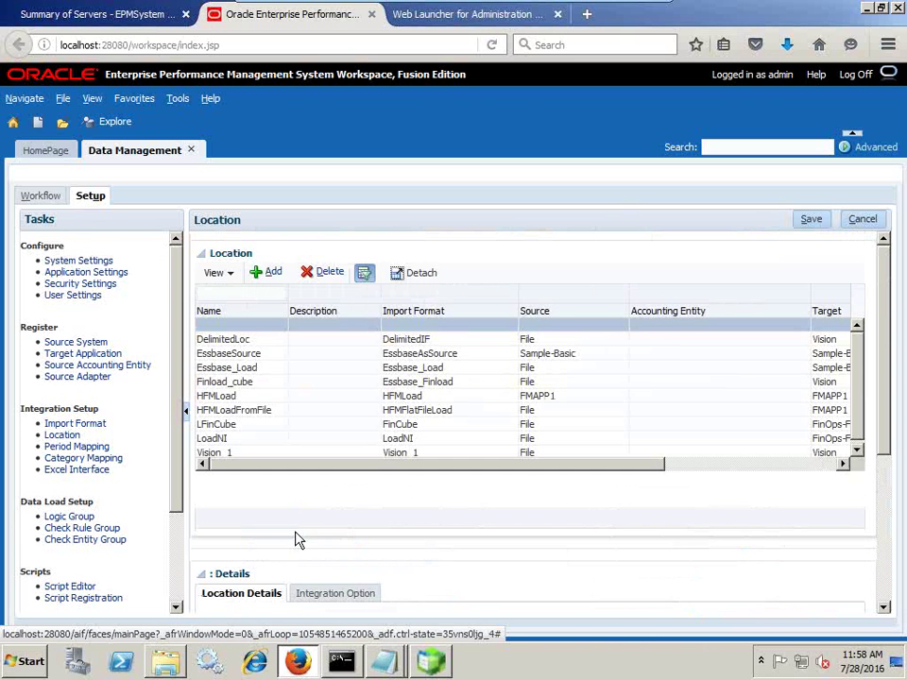
scroll(342, 578, "down", 3)
left_click(326, 498)
type("E")
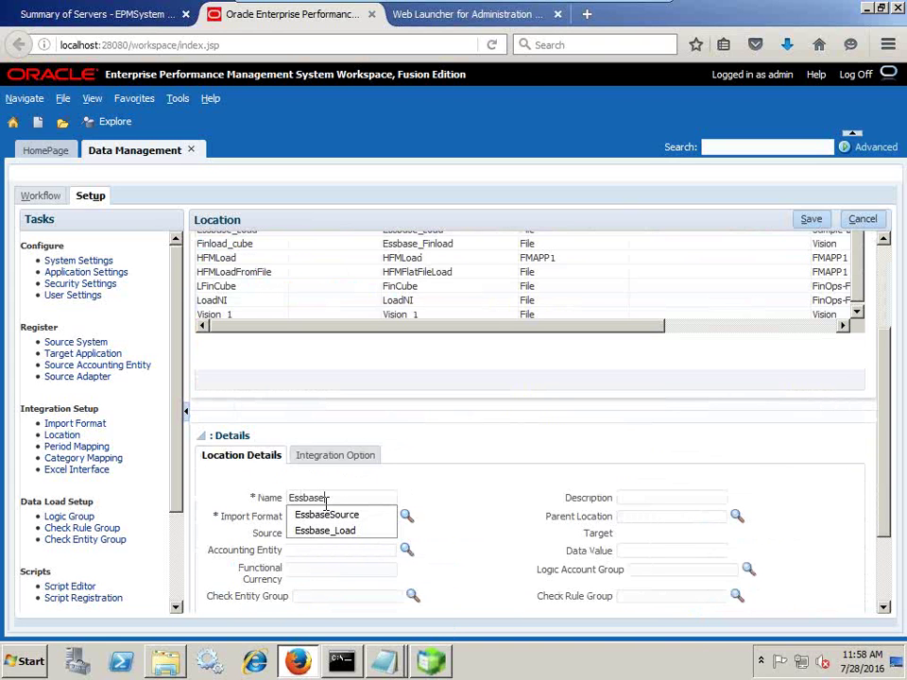
type("ssbase")
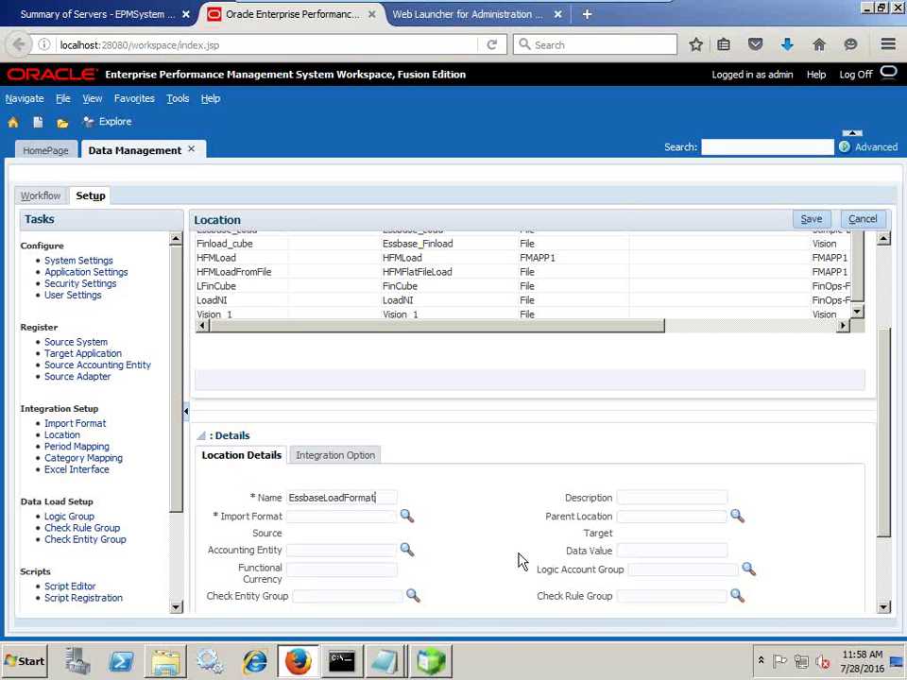
- Assign the EssbaseLDFormatMask import format to the location and save it
left_click(481, 301)
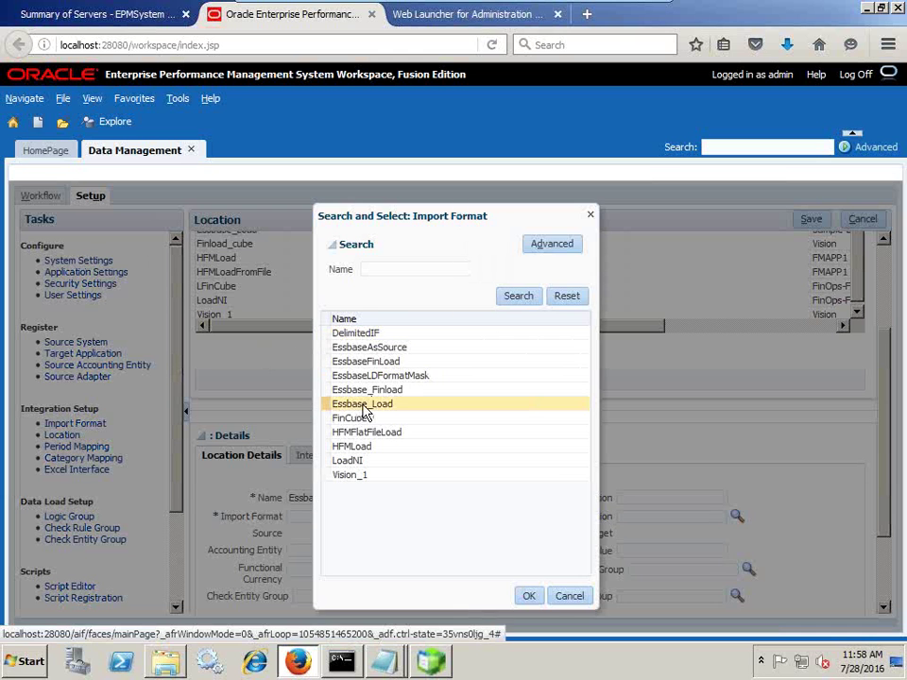
left_click(388, 376)
left_click(527, 596)
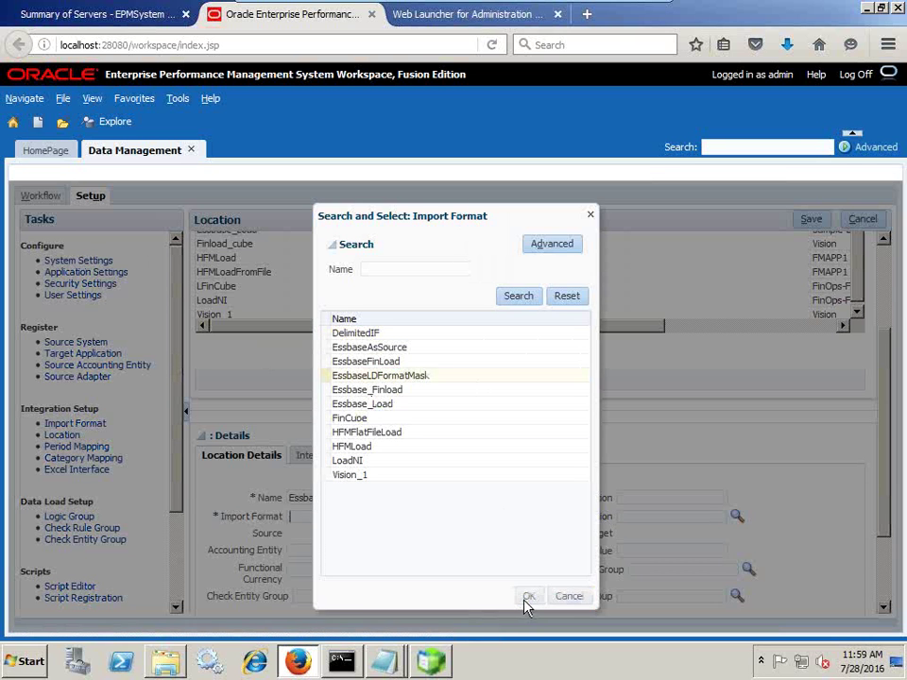
scroll(452, 533, "down", 2)
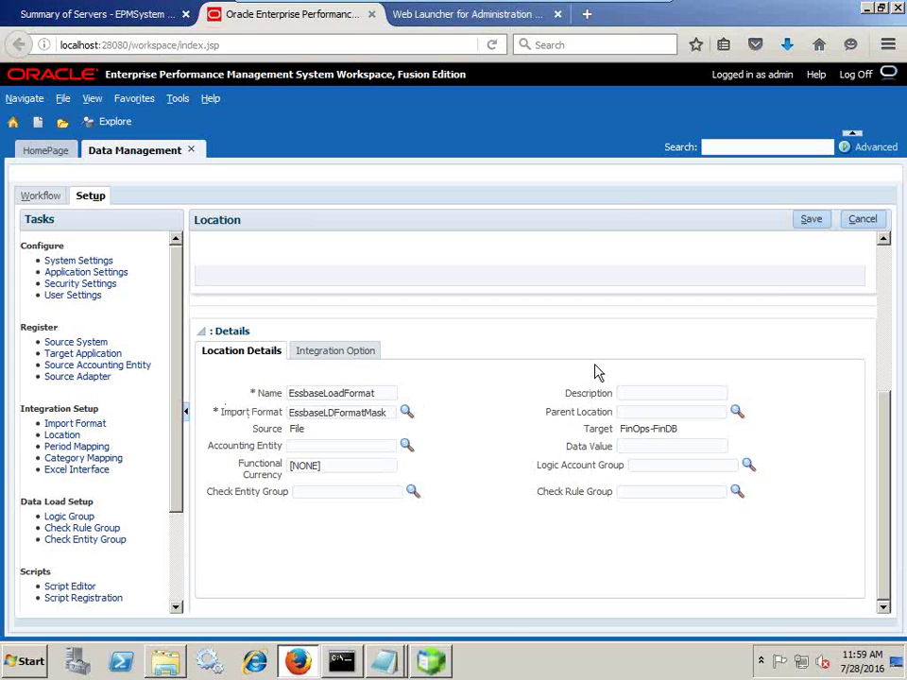
left_click(807, 221)
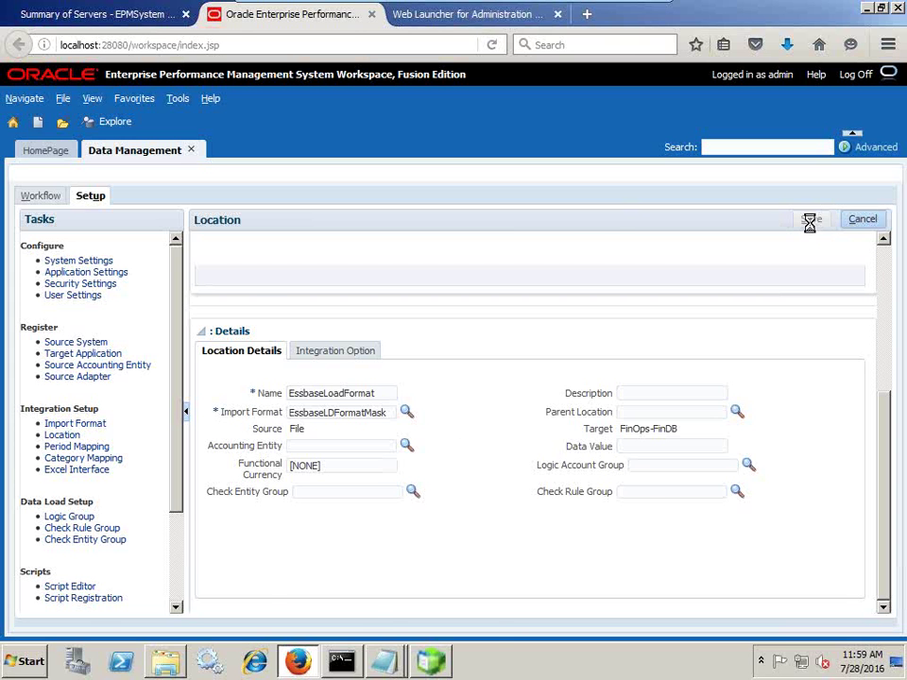
left_click(88, 446)
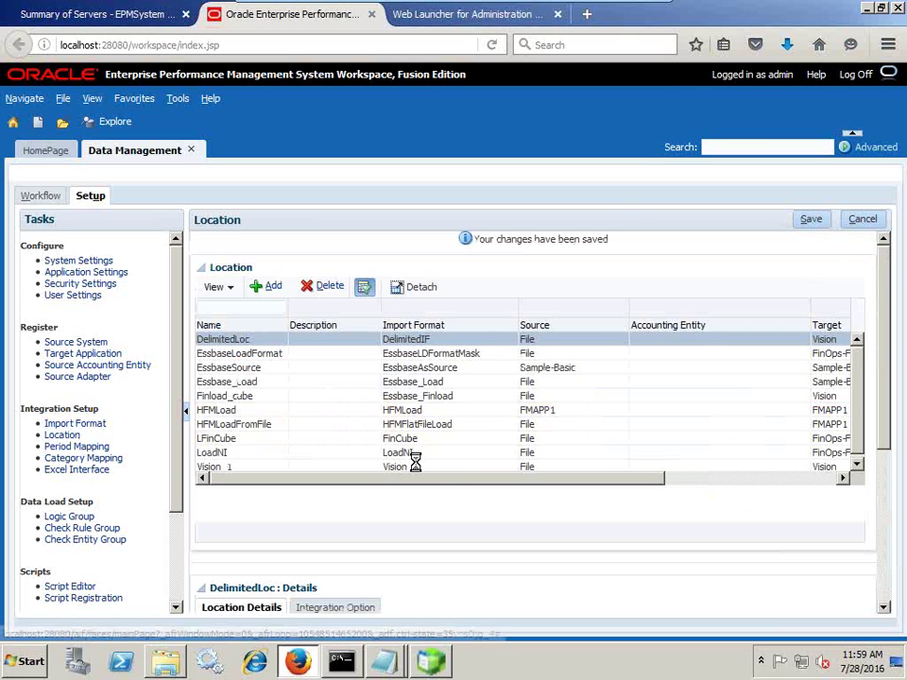
- Highlight the period and year values in the sample data file
mouse_move(401, 666)
left_click(413, 605)
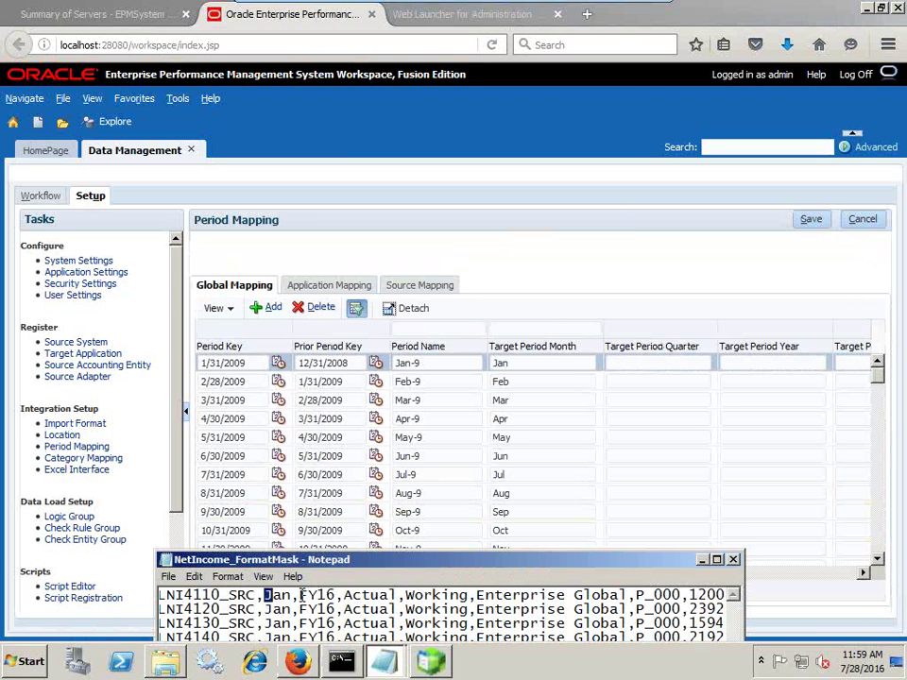
left_click_drag(300, 596, 330, 596)
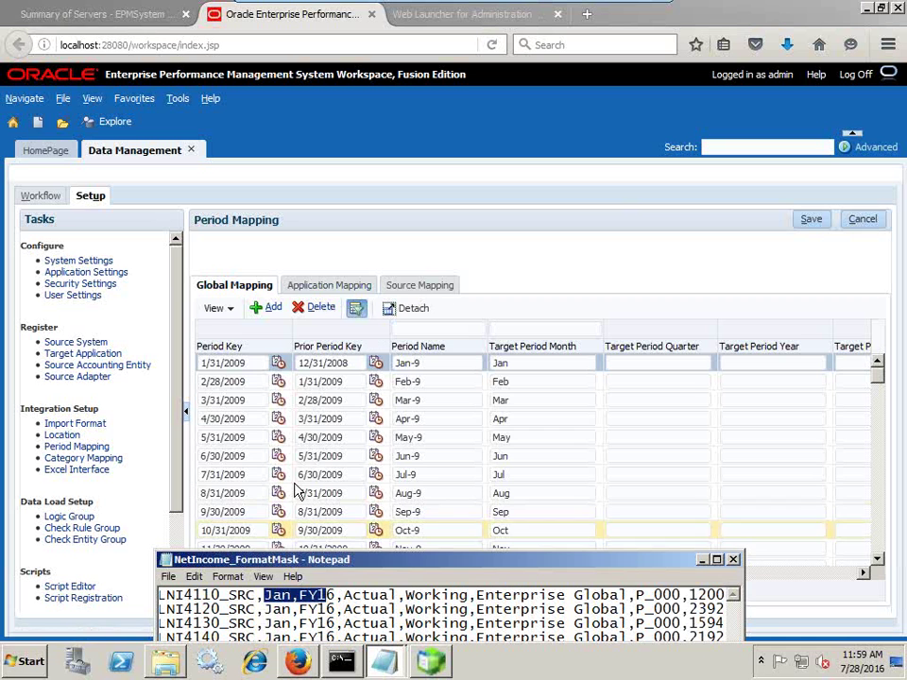
- Show application period mappings for FinOps-FinDB, after briefly viewing Sample-Basic
left_click(328, 291)
left_click(327, 288)
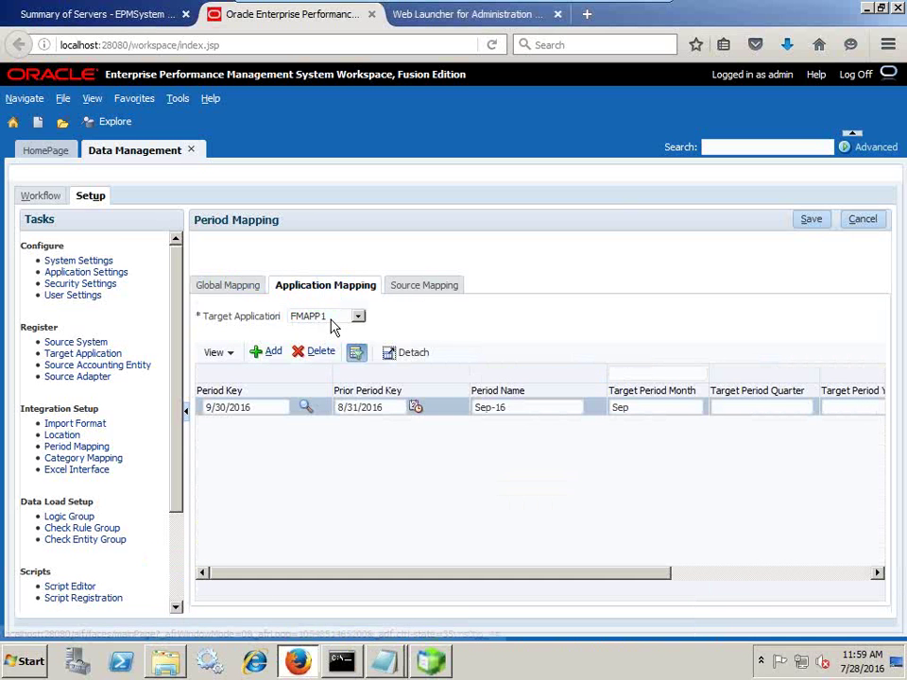
left_click(336, 318)
left_click(328, 332)
left_click(358, 317)
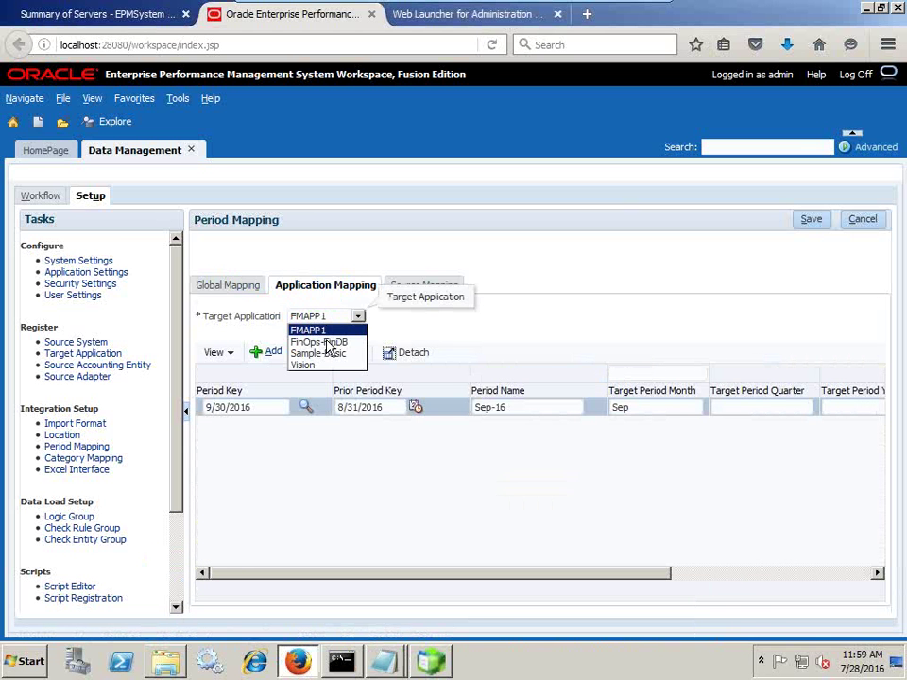
left_click(328, 354)
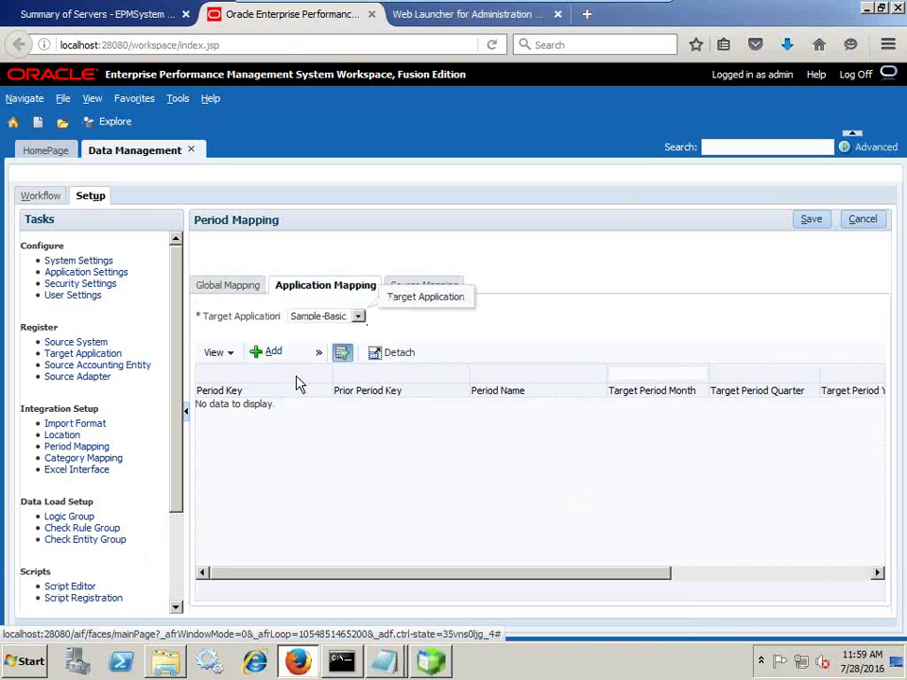
left_click(330, 318)
left_click(319, 342)
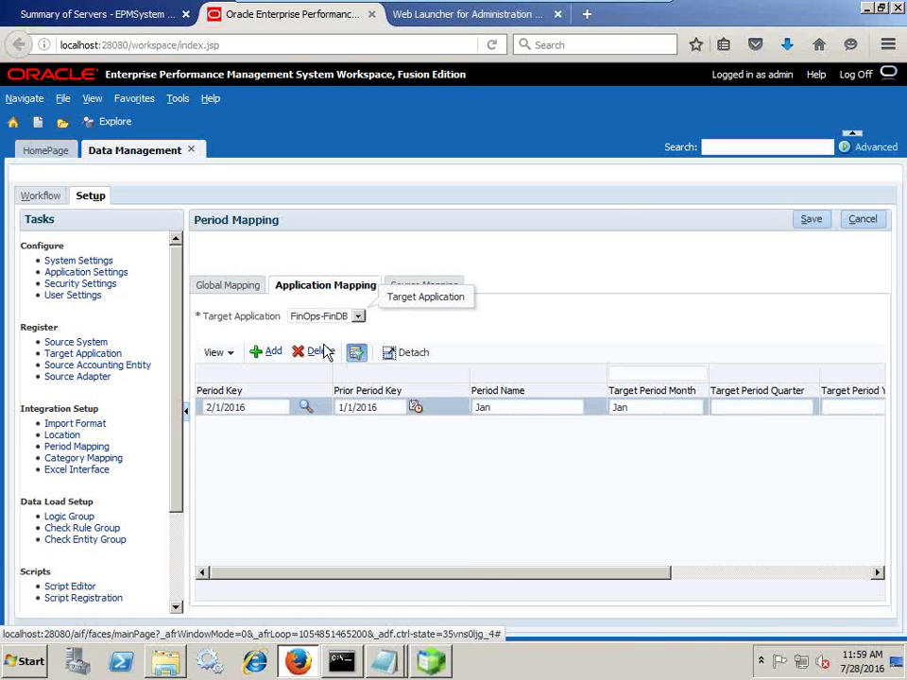
- Inspect the Jan row's target period month and FY16 target year
left_click_drag(388, 579, 346, 585)
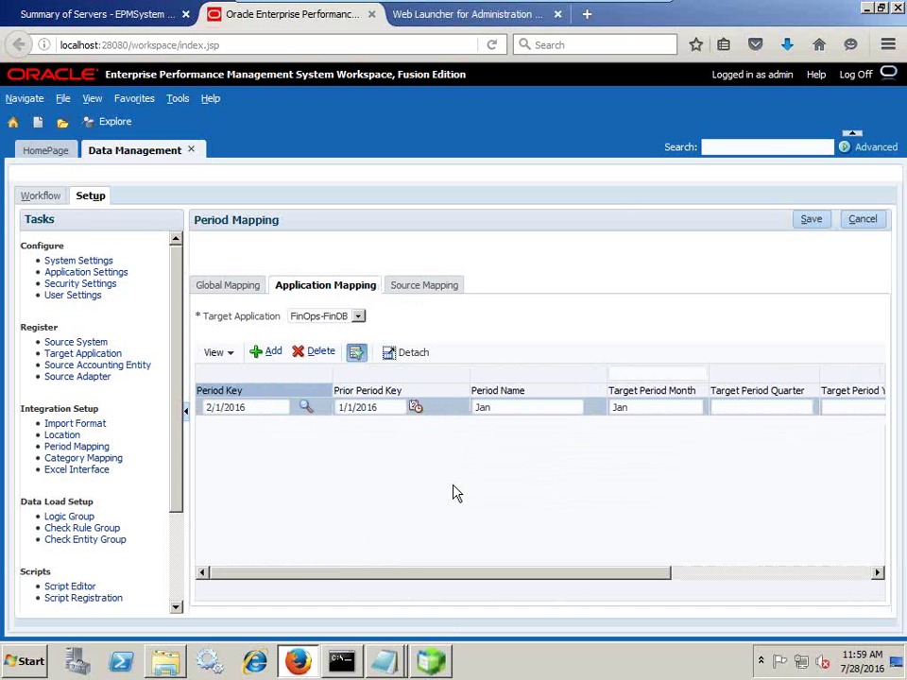
double_click(668, 407)
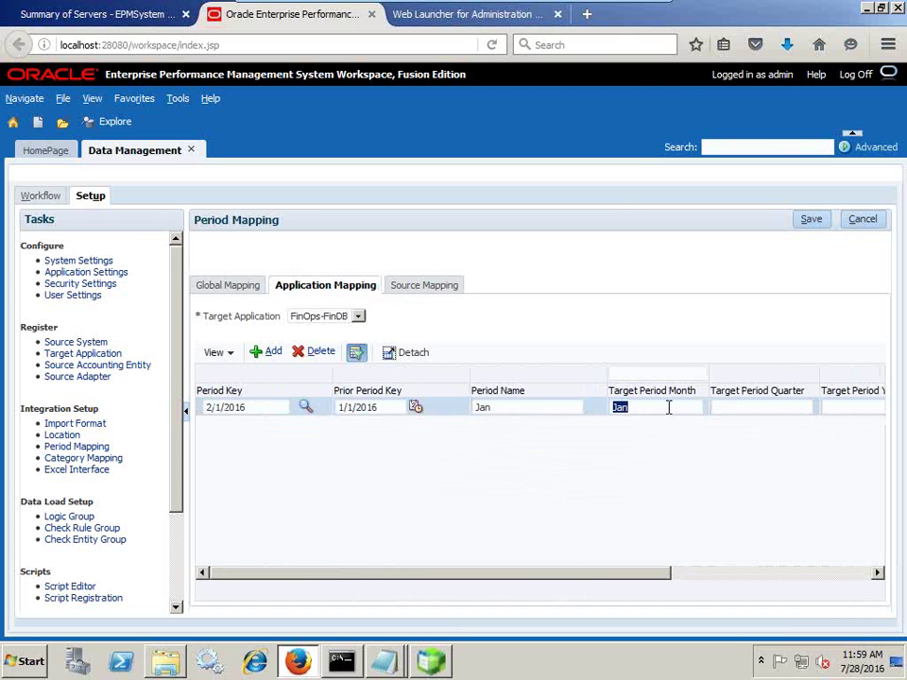
left_click_drag(569, 576, 810, 577)
double_click(825, 407)
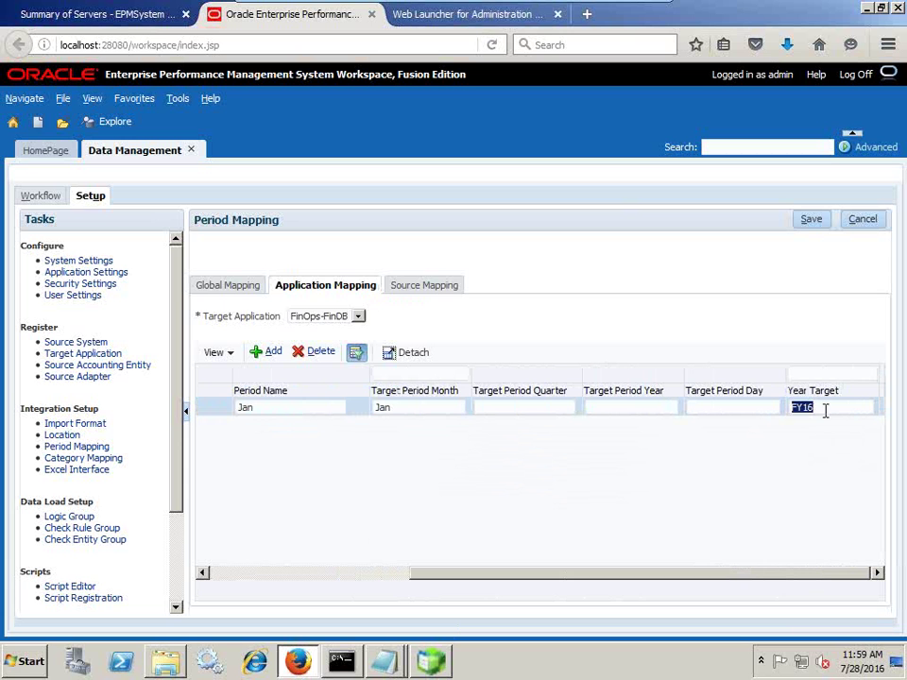
left_click(283, 575)
key("alt+Tab")
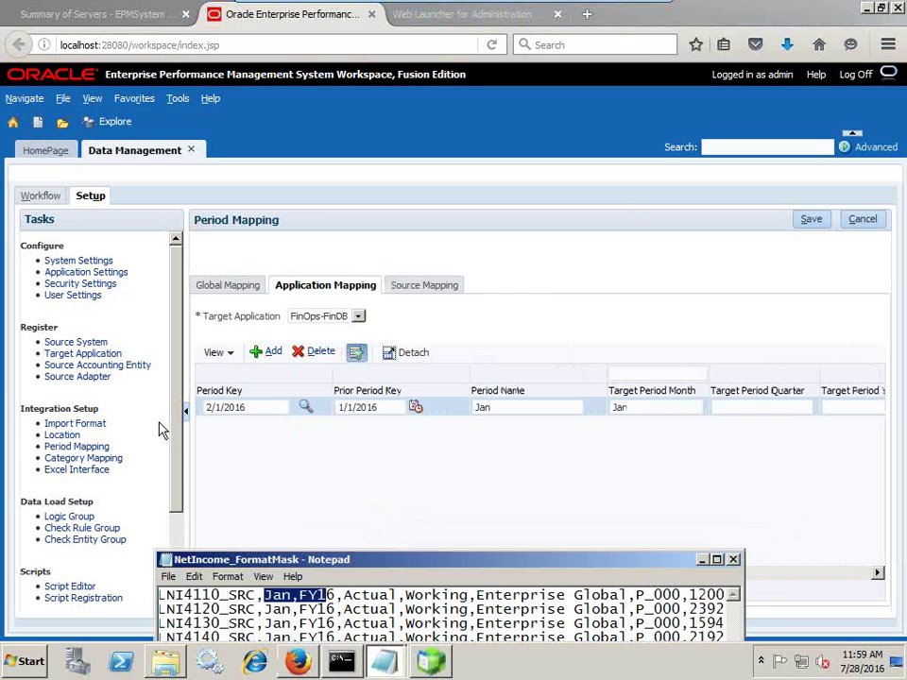
- Bring up Category Mapping and highlight the Actual category value in the sample data
left_click(81, 457)
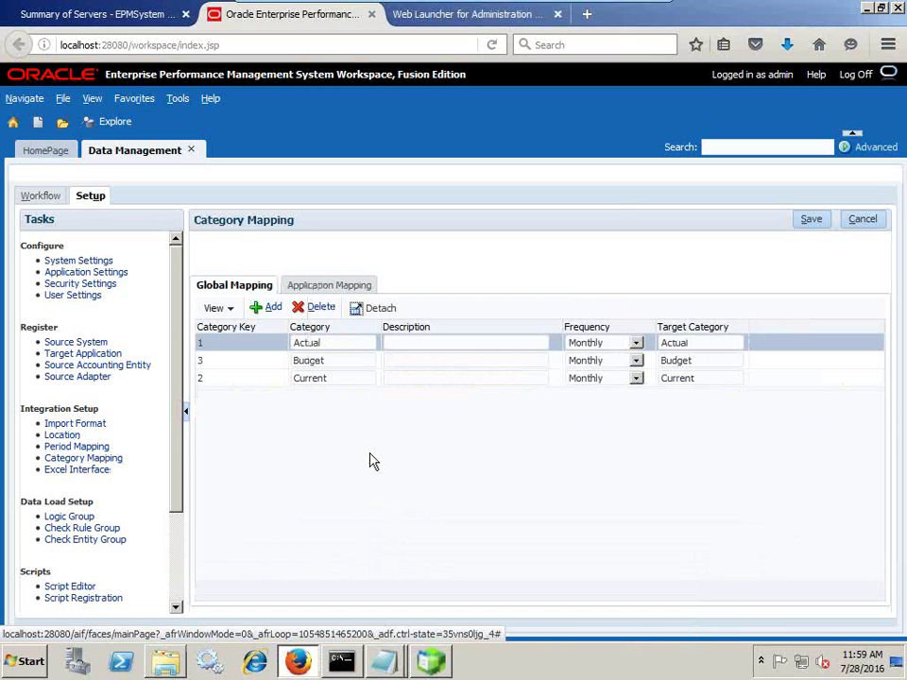
key("alt+Tab")
left_click_drag(344, 595, 398, 595)
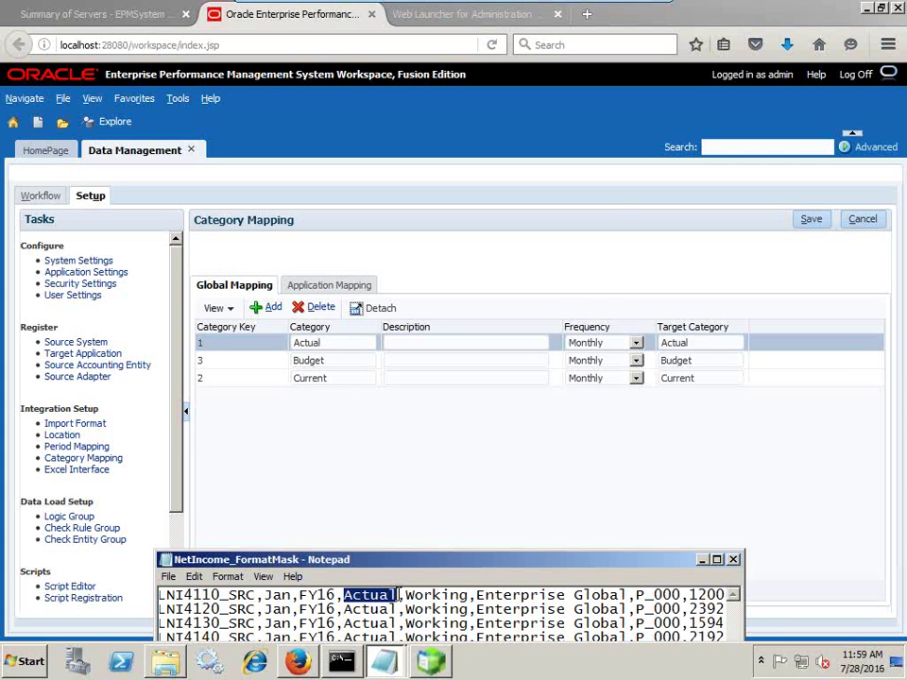
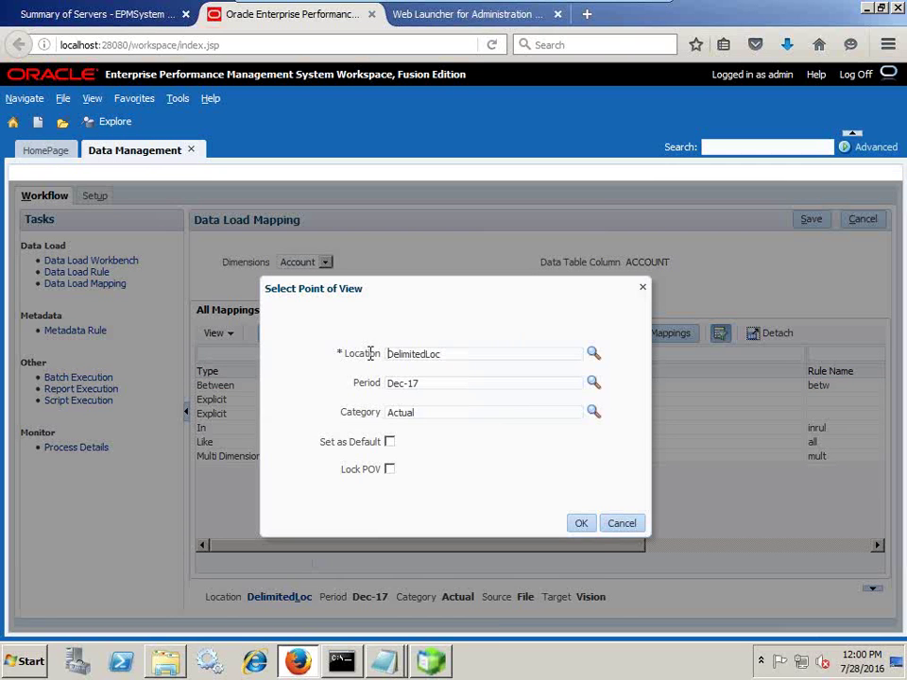
- Set the point of view to location EssbaseLoadFormat, period Jan, category Actual
left_click(591, 355)
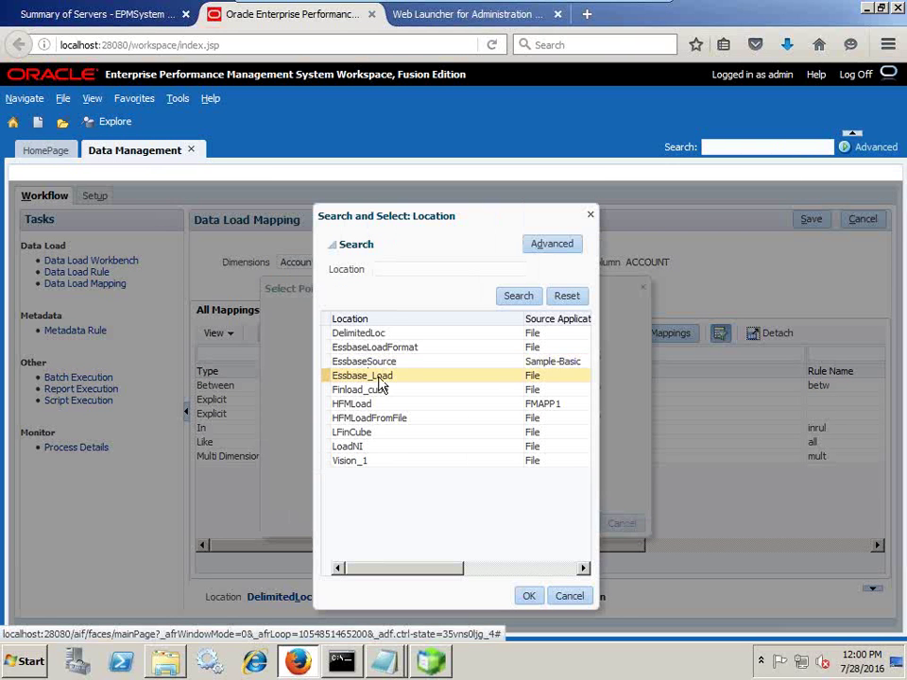
left_click(393, 349)
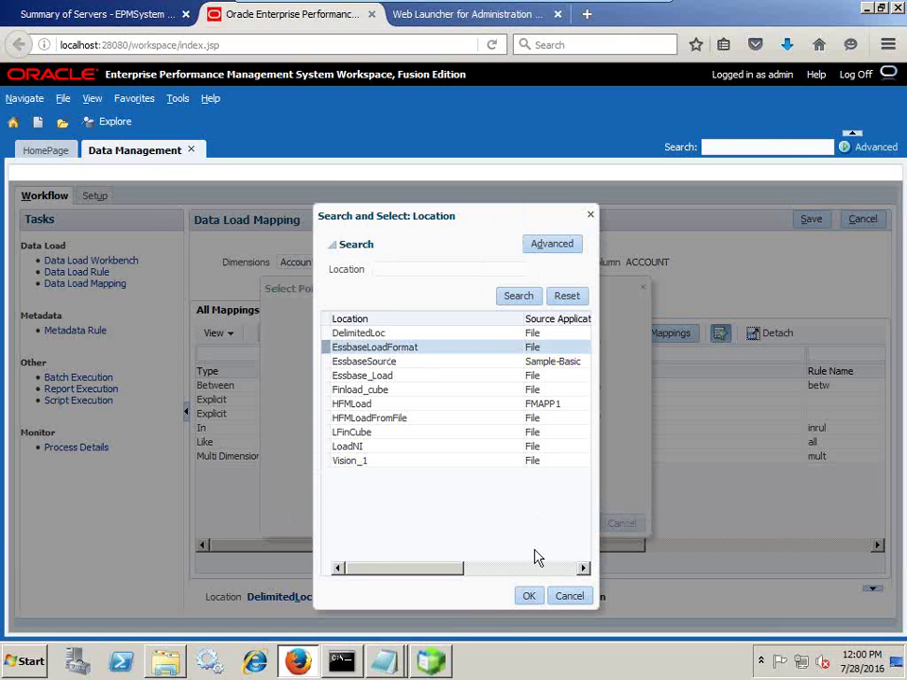
left_click(528, 597)
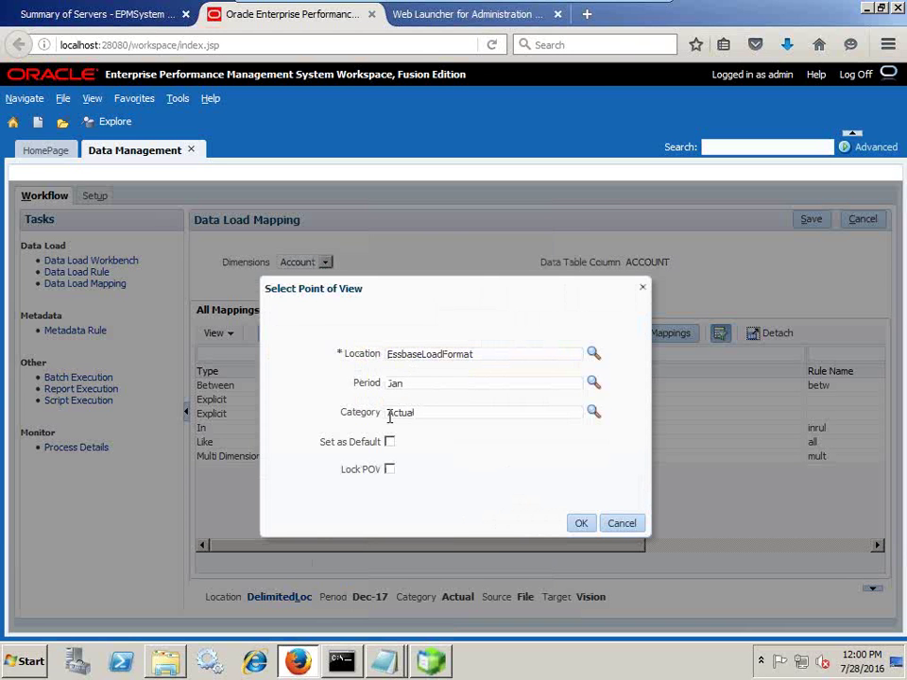
left_click(581, 524)
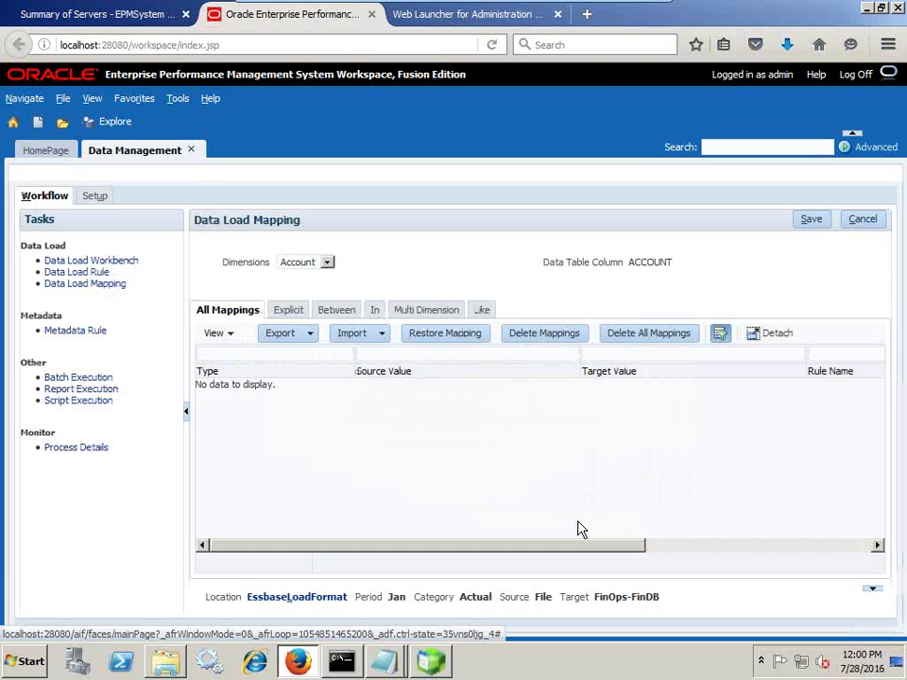
- Add a new Account Like mapping row with source value *
left_click(309, 267)
left_click(304, 276)
left_click(474, 310)
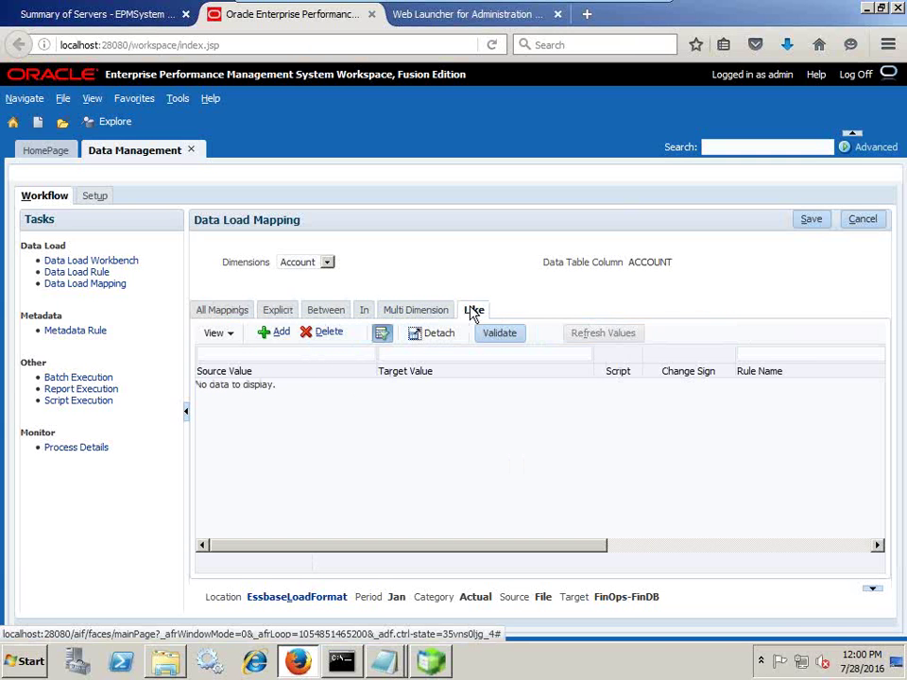
left_click(282, 335)
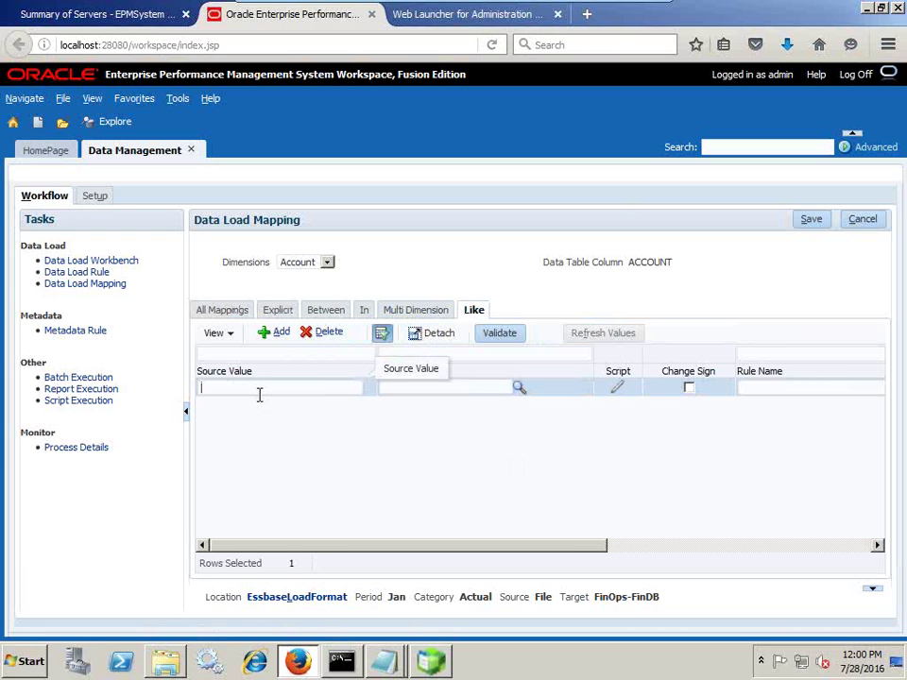
type("*")
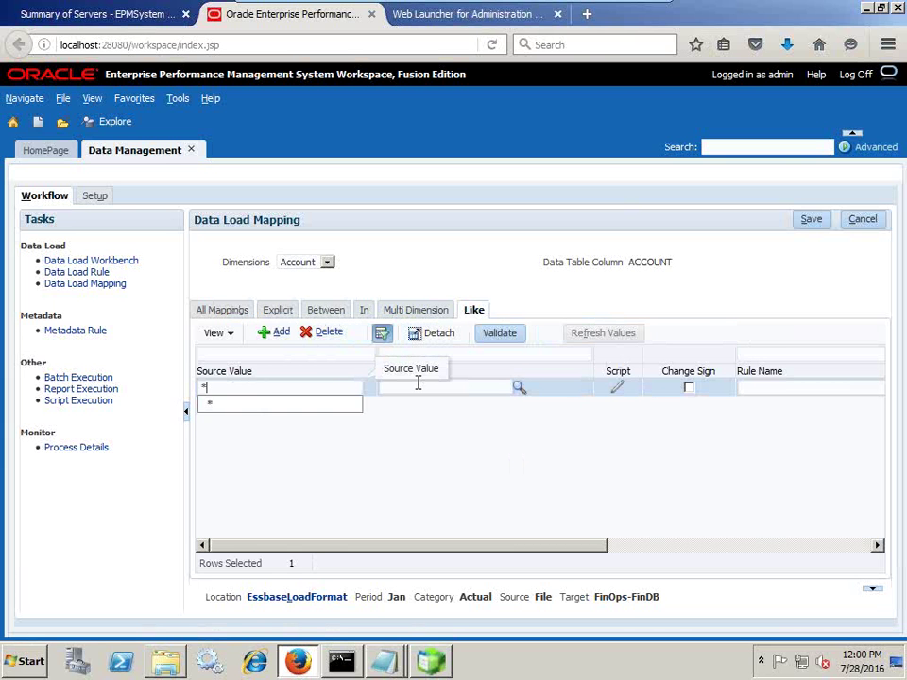
left_click(418, 386)
type("#")
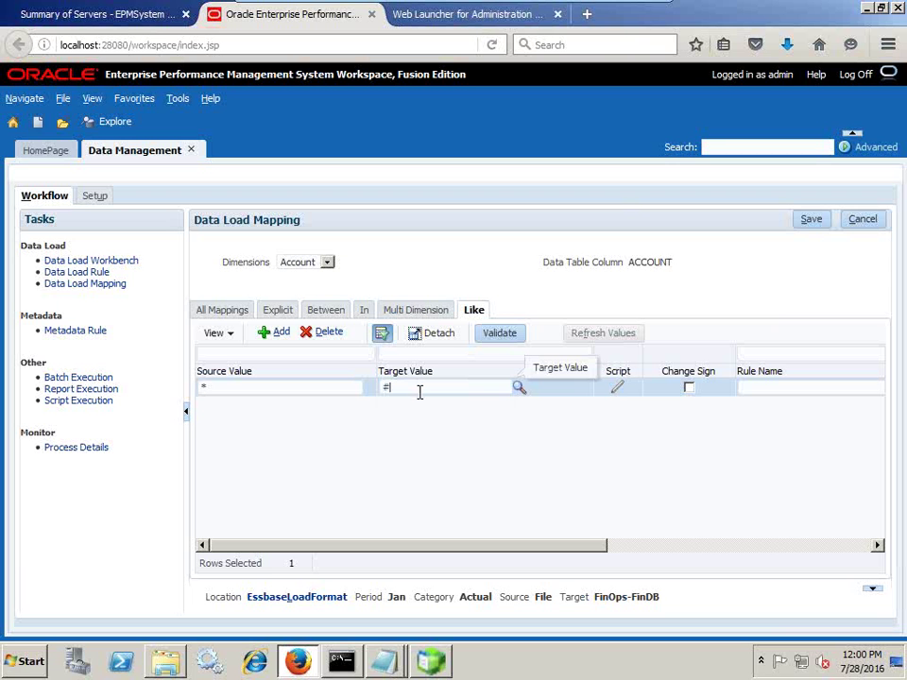
type("FORMAT(")
key("BackSpace")
- Copy the #FORMAT("####????####") mask from Notepad into the row's Target Value
key("alt+Tab")
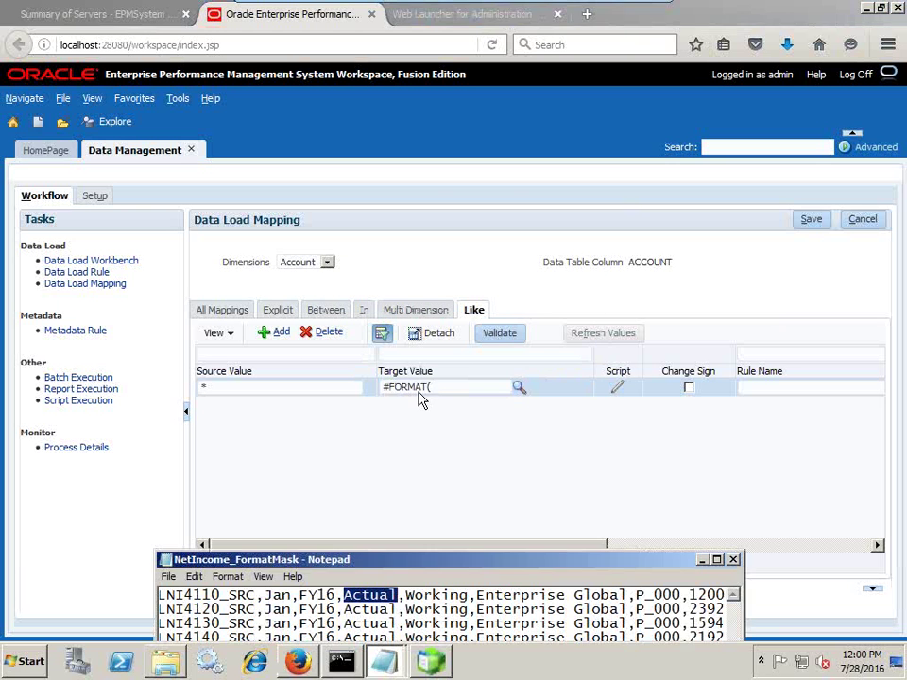
left_click(383, 661)
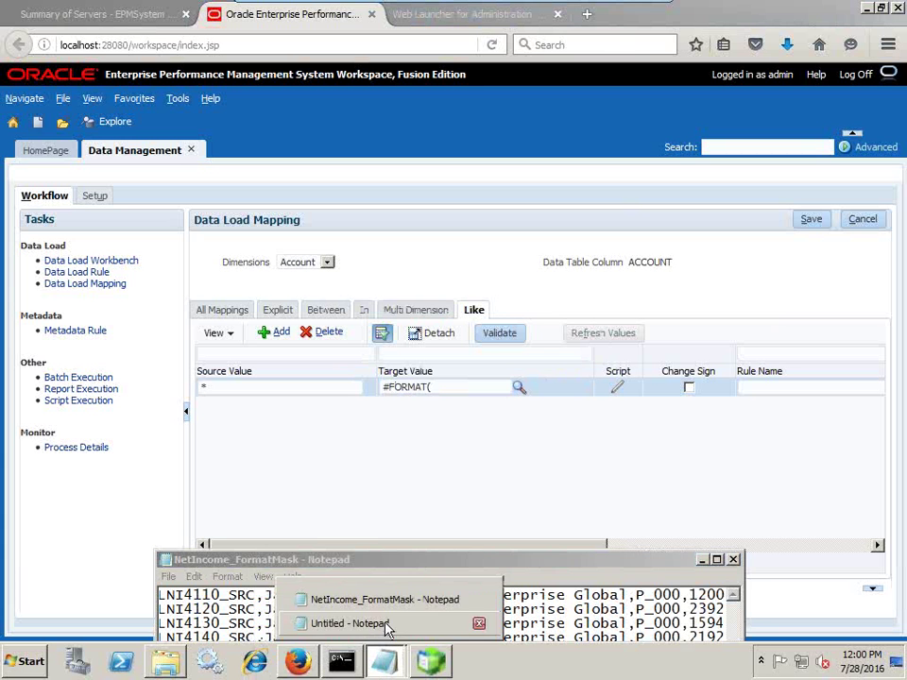
left_click(382, 626)
left_click_drag(408, 567, 175, 569)
key("ctrl+c")
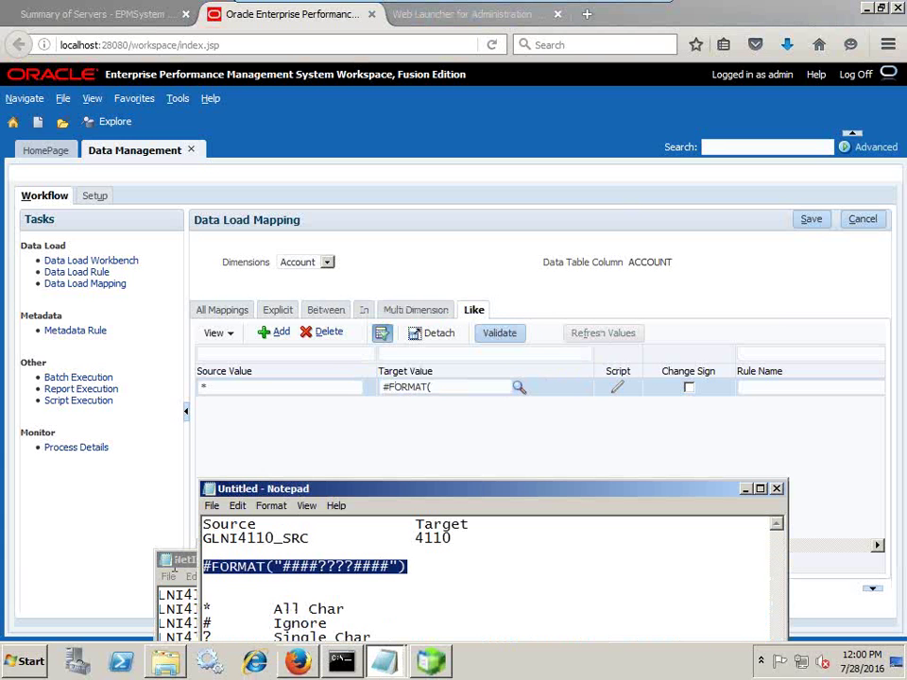
key("alt+Tab")
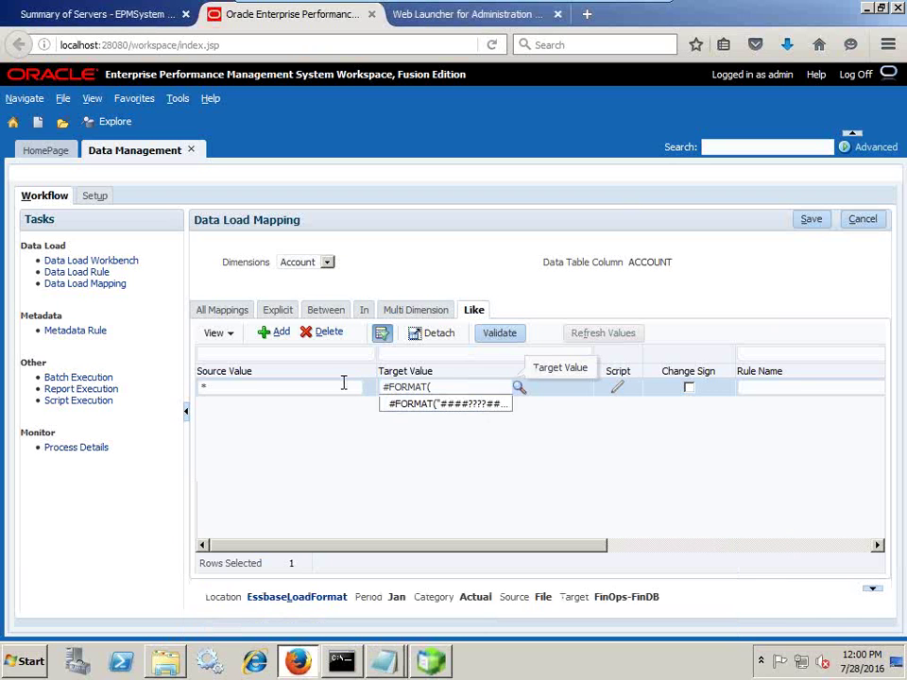
key("ctrl+a")
key("ctrl+v")
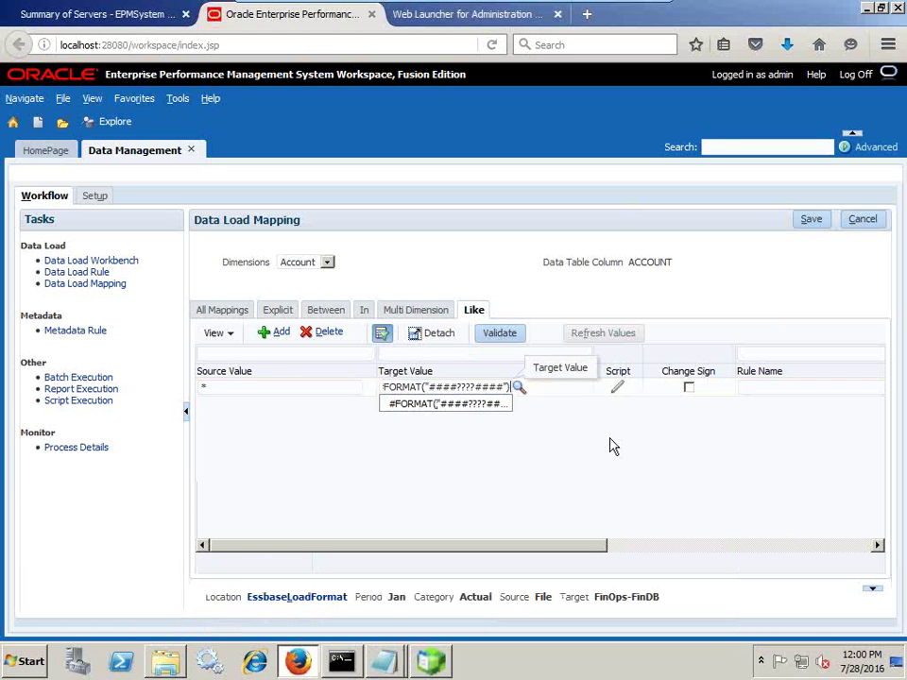
- Name the rule AC_NI, save the Account mapping, and switch to the Entity dimension
left_click(760, 388)
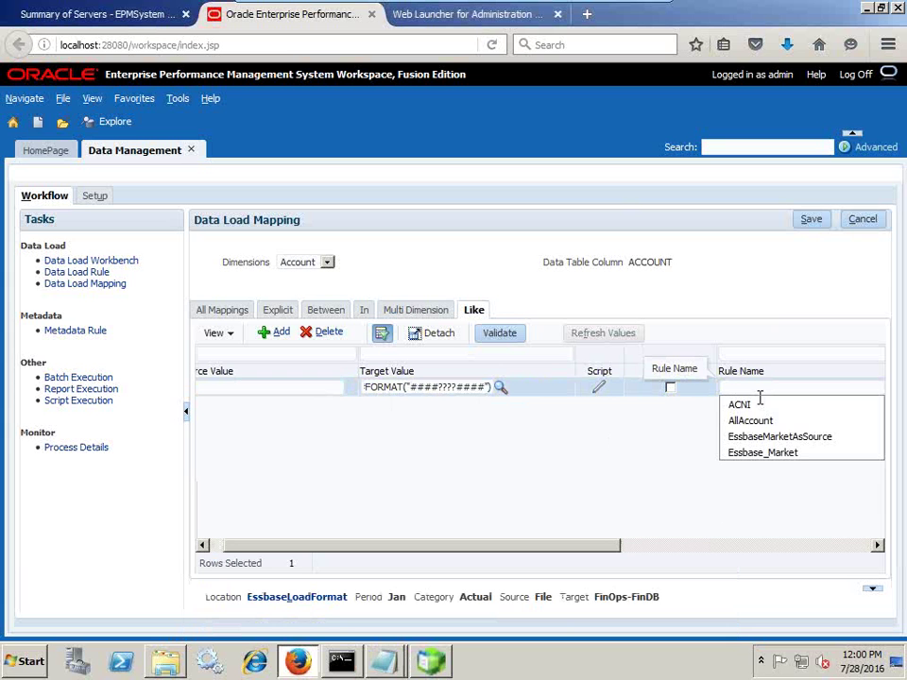
type("AC_NI")
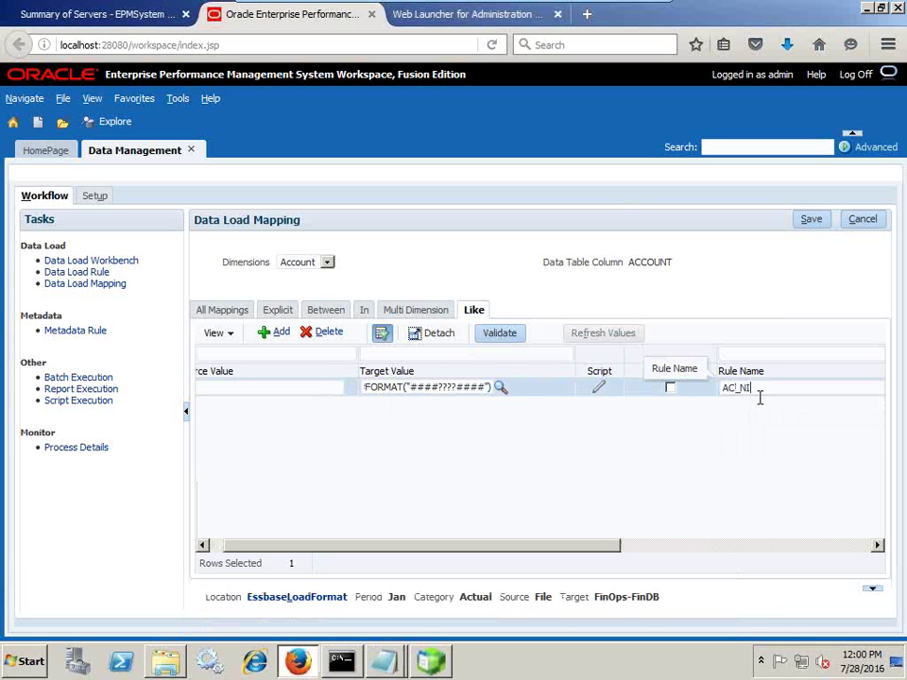
left_click(808, 221)
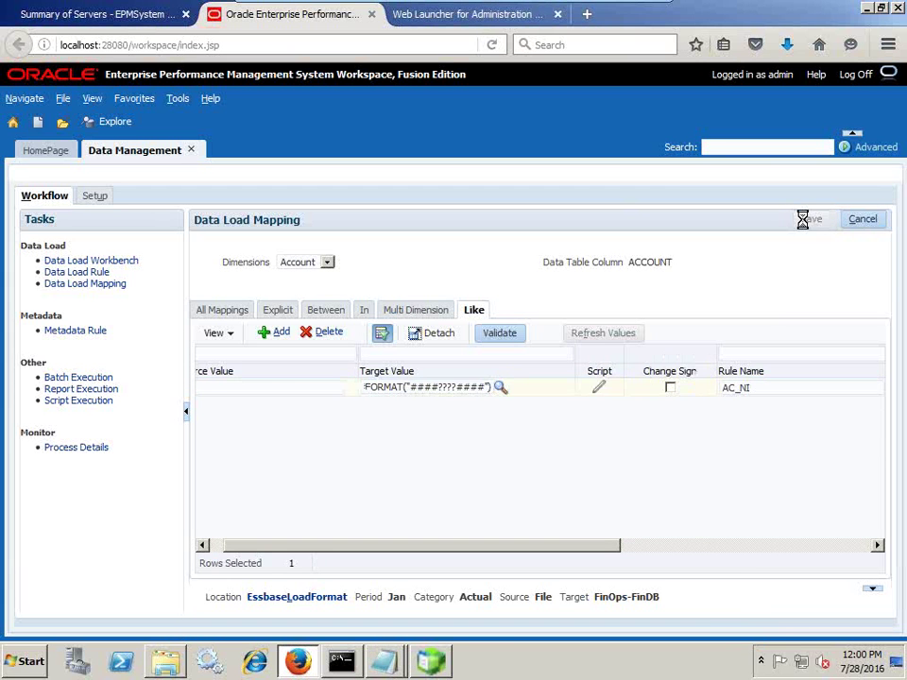
left_click(312, 268)
left_click(301, 293)
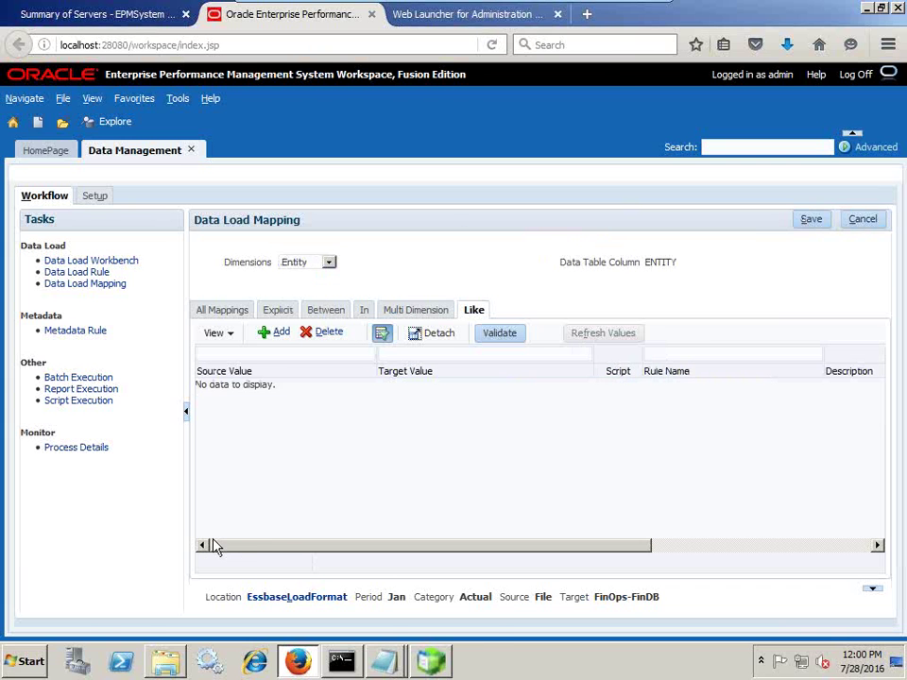
- Save an Entity Like mapping from * to * named AllEntity
left_click(272, 332)
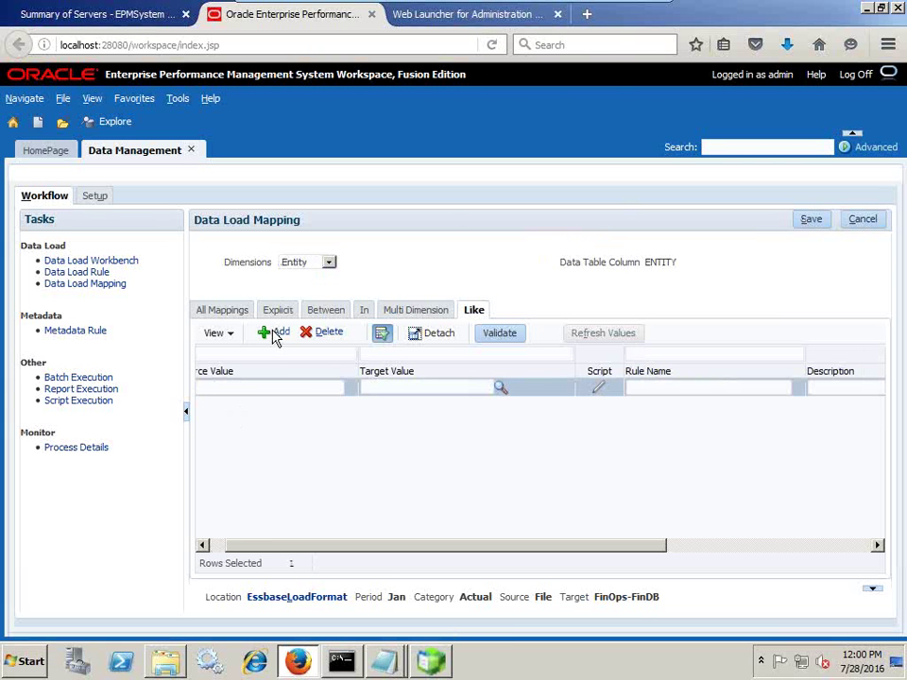
left_click(244, 381)
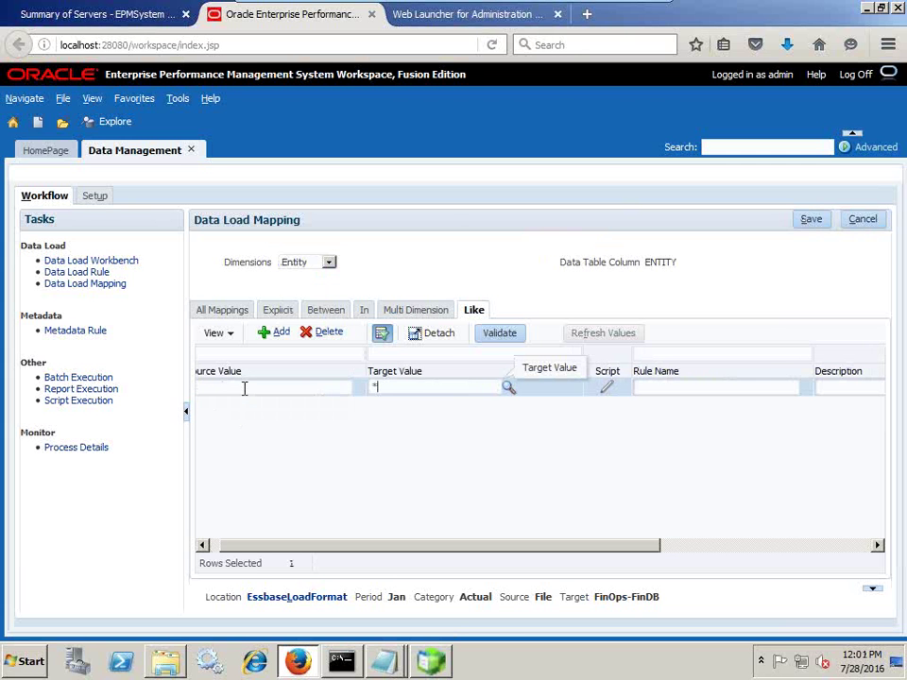
left_click(816, 223)
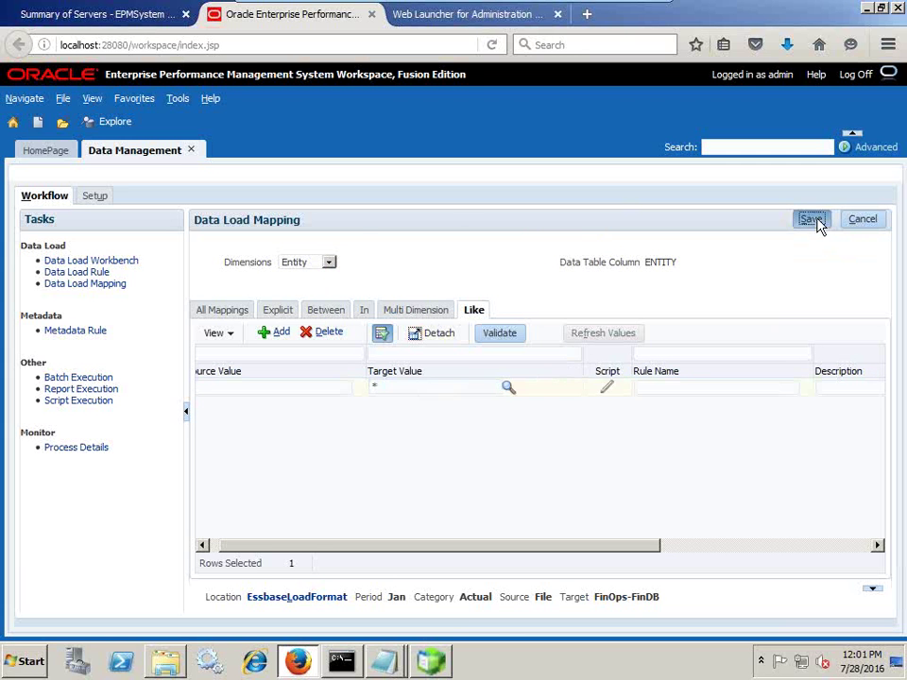
left_click(298, 264)
left_click(698, 358)
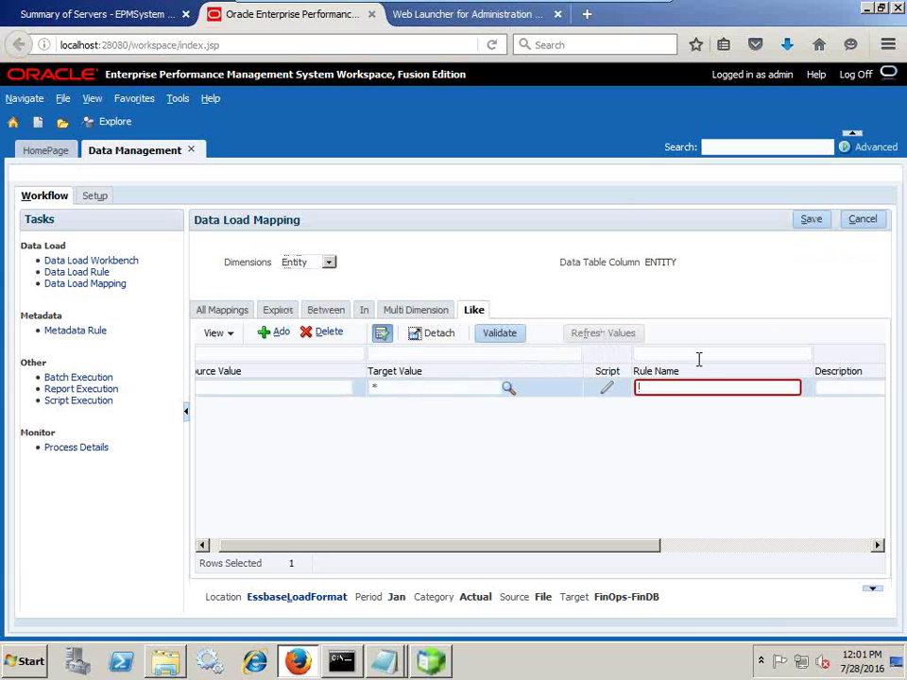
type("AllEntity")
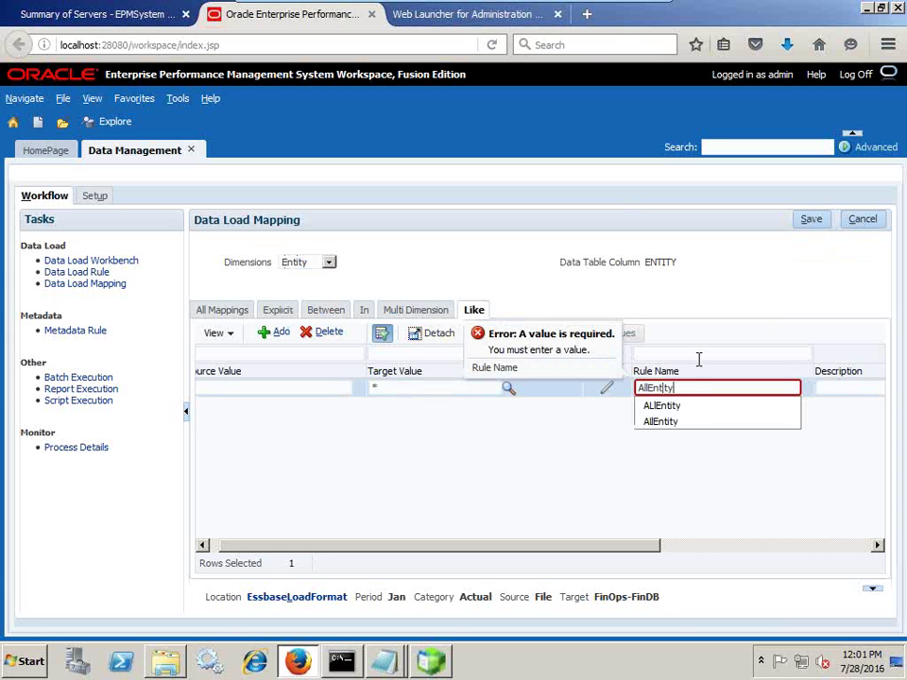
left_click(815, 223)
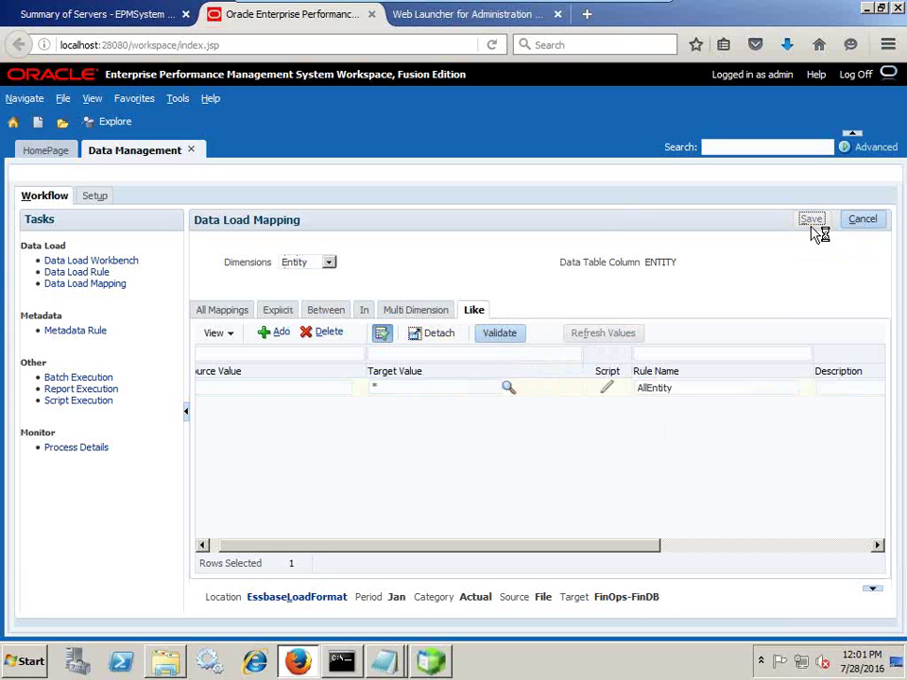
- Save a Product Like mapping from * to * named AllProducts, then move to Scenario
left_click(299, 267)
left_click(296, 306)
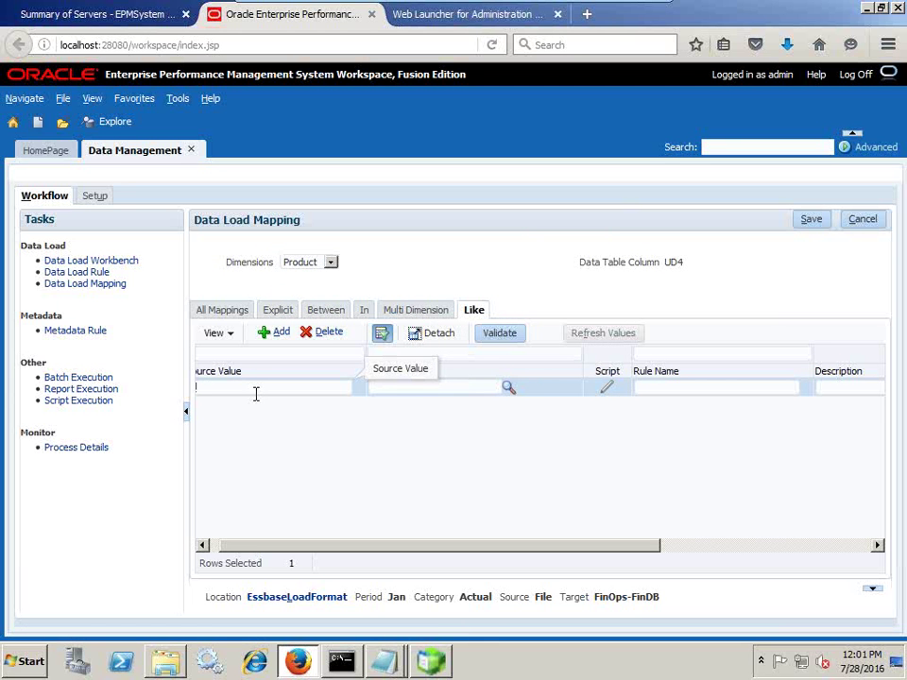
left_click(255, 394)
left_click(419, 388)
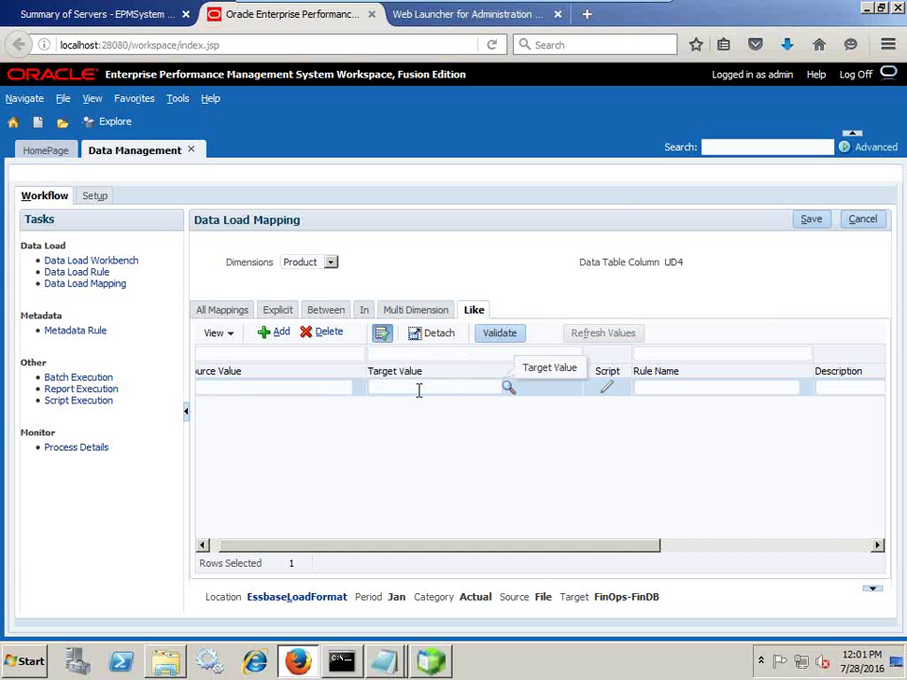
type("*")
left_click(715, 387)
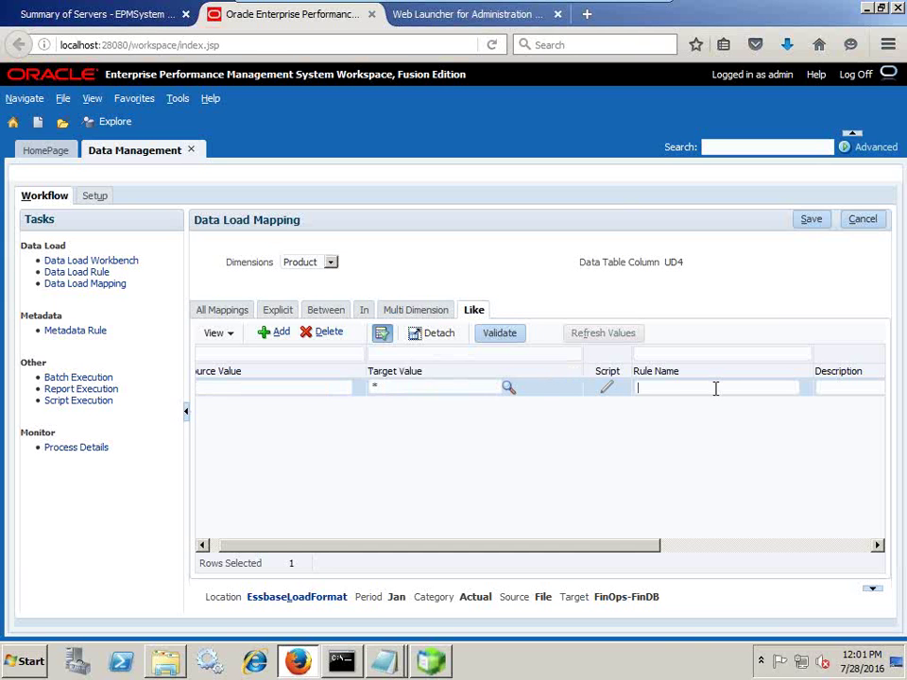
type("AllProduct")
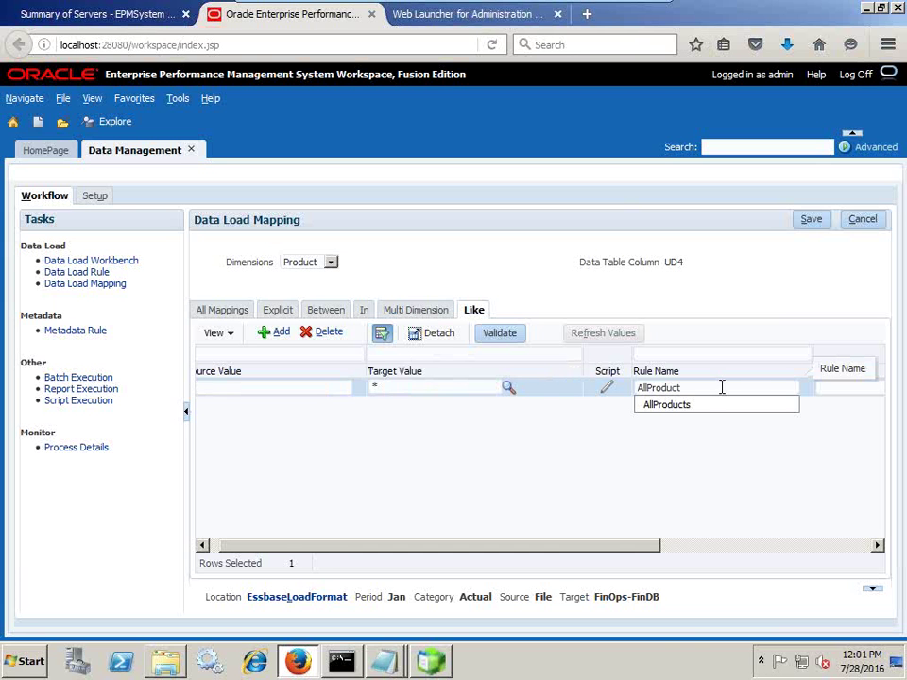
type("s")
left_click(814, 223)
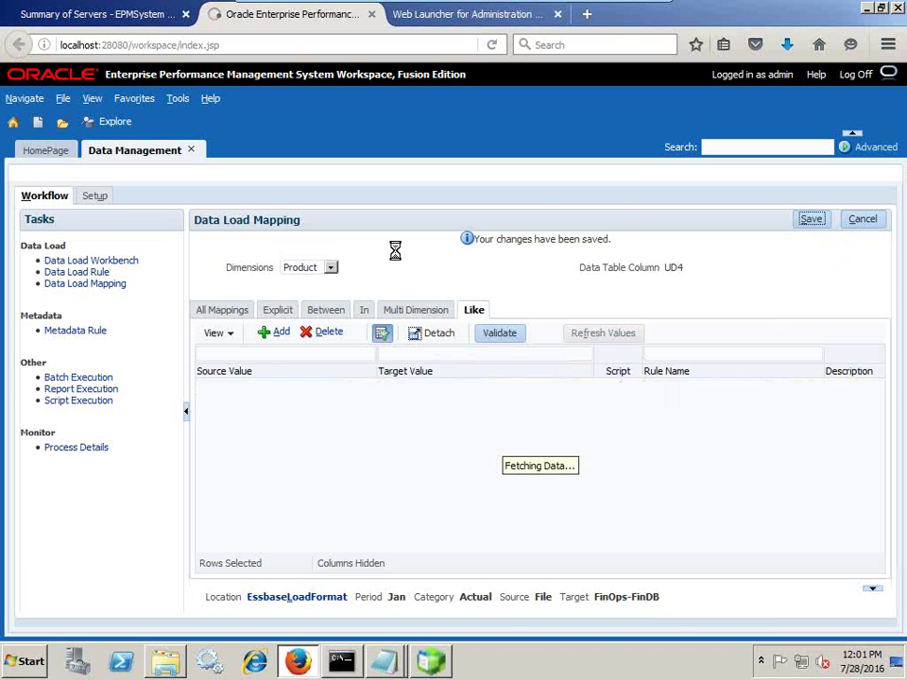
left_click(307, 269)
left_click(303, 316)
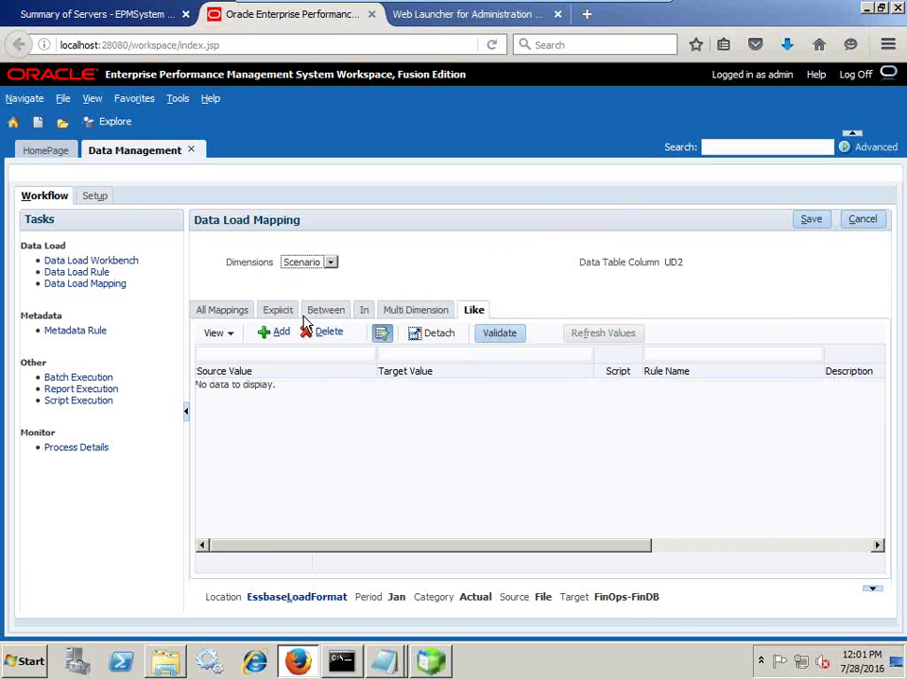
- Save a Scenario Like mapping from * to * named AllScenarios
left_click(281, 335)
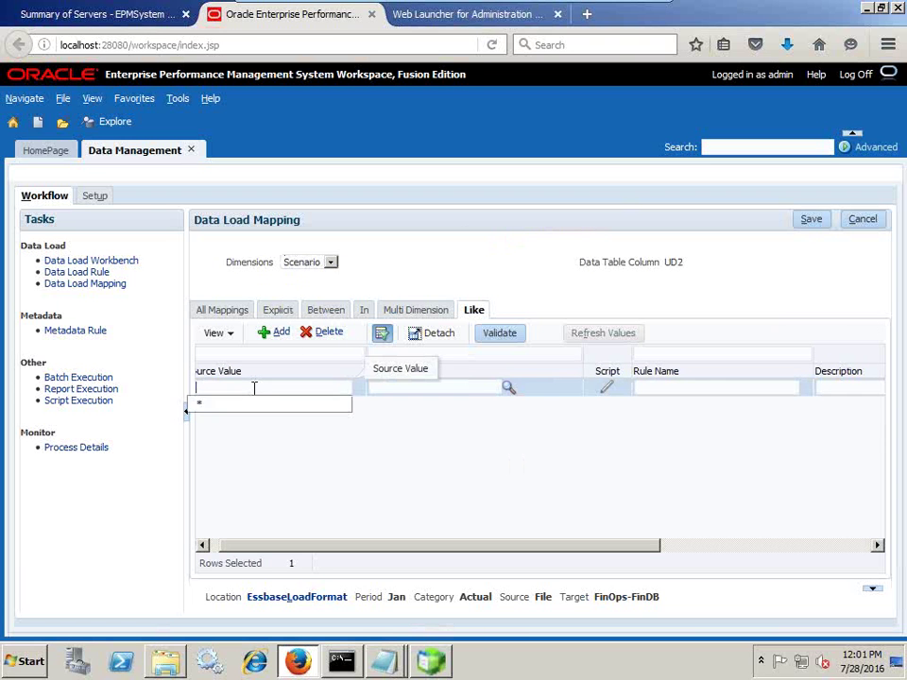
type("*")
key("Tab")
type("*")
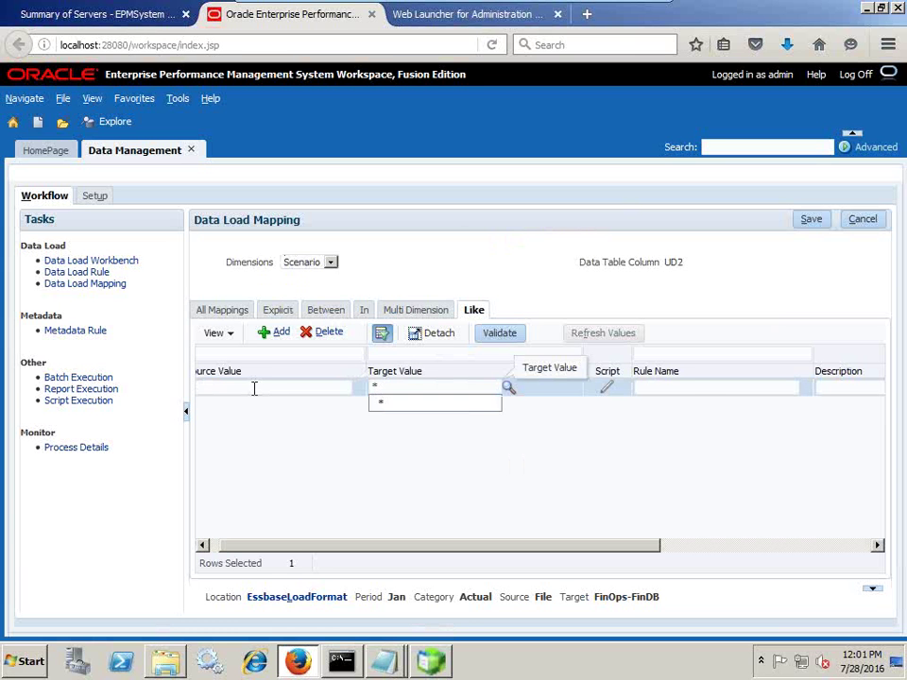
left_click(694, 389)
type("AllScenario")
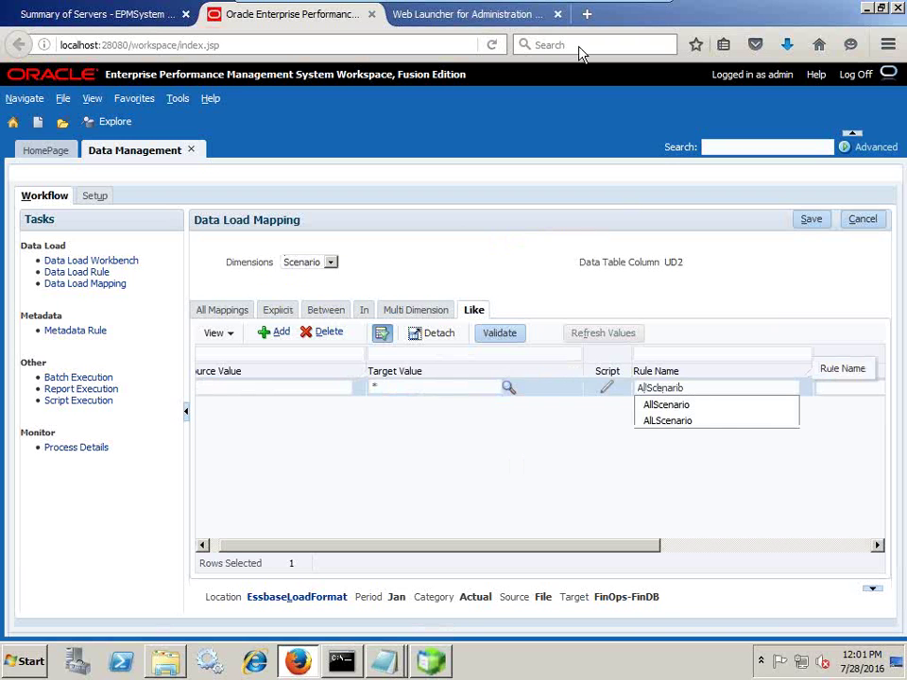
type("s")
left_click(810, 220)
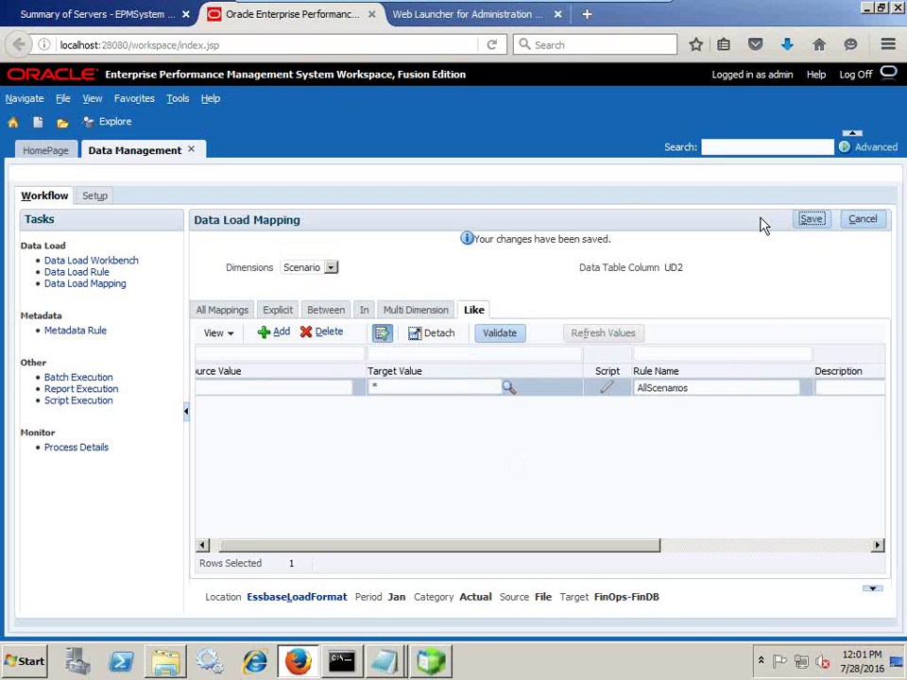
- Switch to Version and save a * to * Like mapping named AllVersions
left_click(331, 268)
left_click(298, 328)
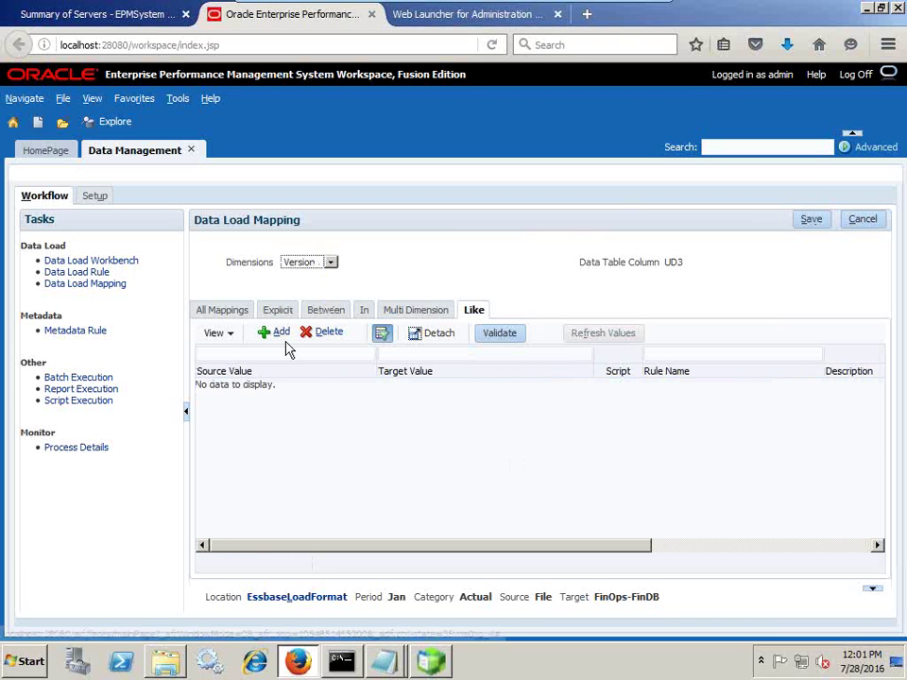
left_click(281, 333)
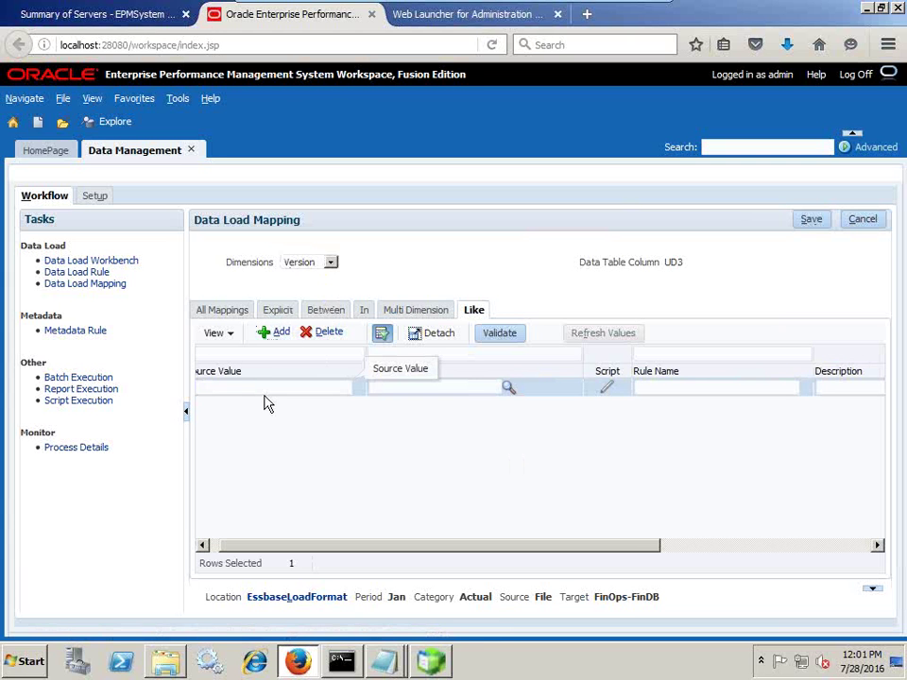
type("*")
key("Tab")
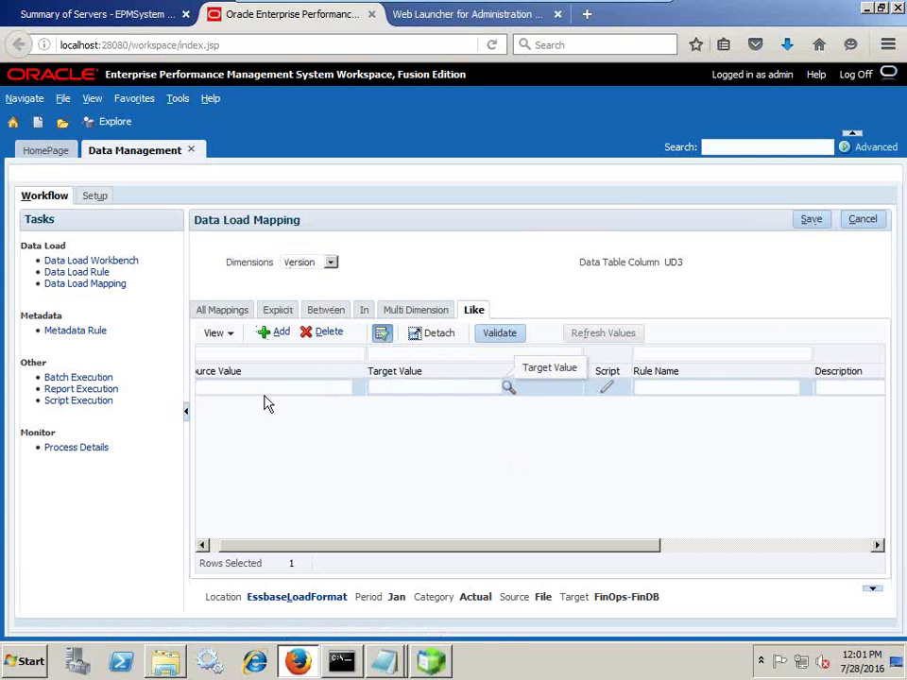
type("*")
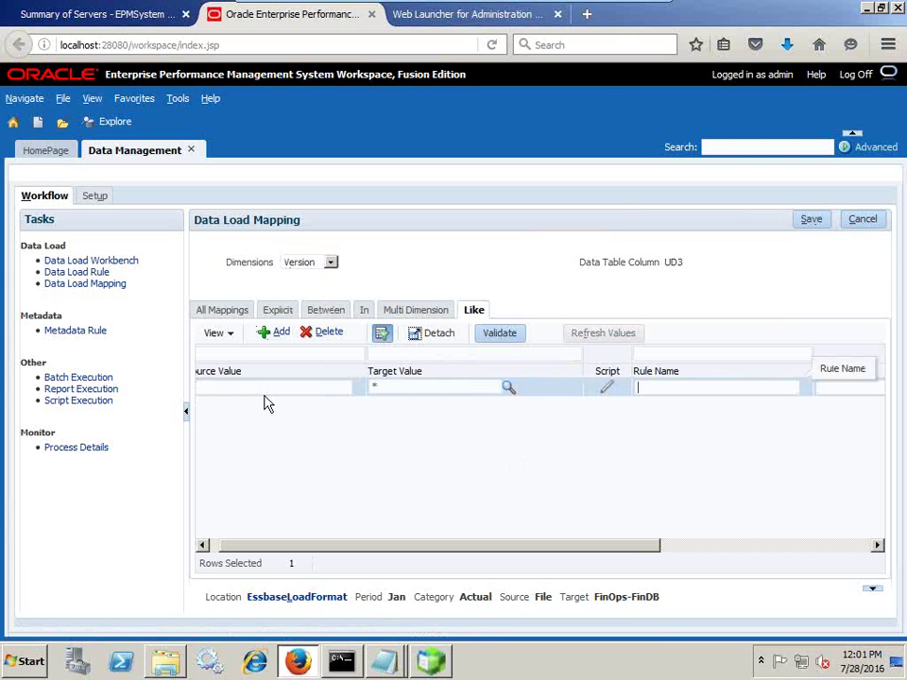
type("AllVersi")
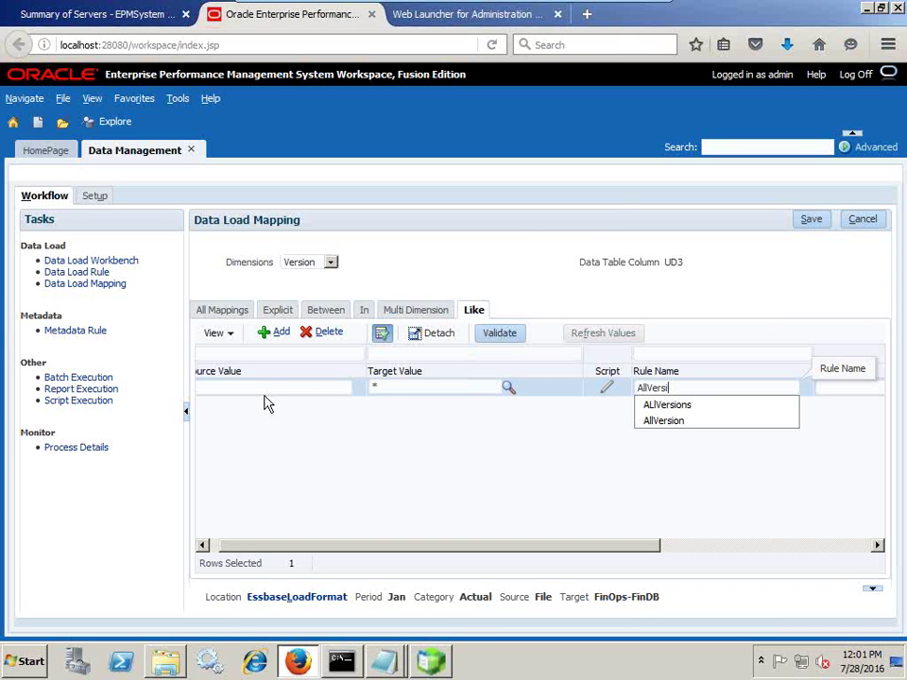
type("ons")
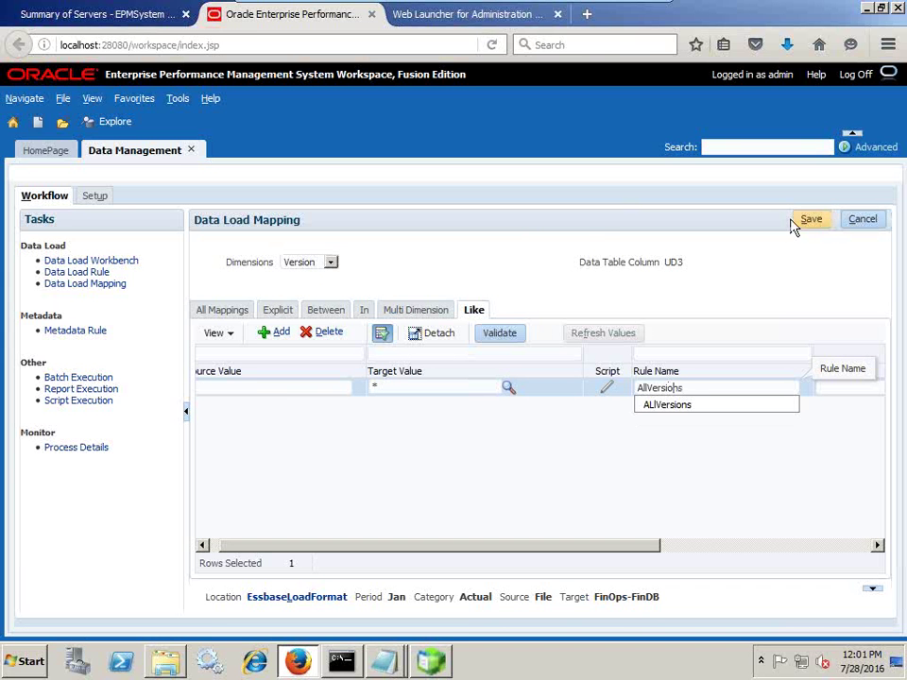
left_click(805, 223)
- Save a Year Like mapping from * to * named AllYears, then go to Data Load Rule
left_click(331, 268)
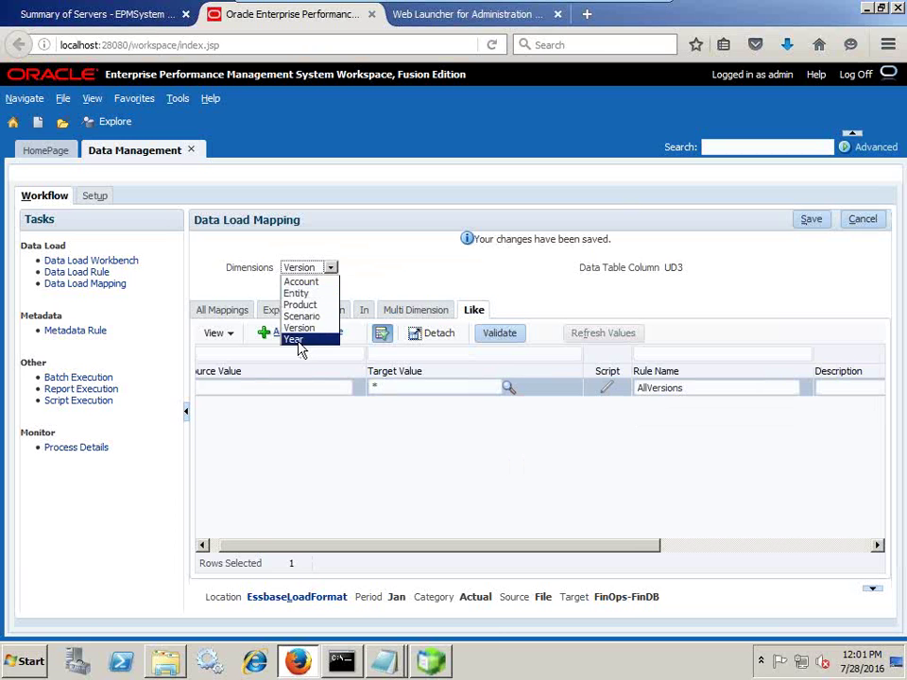
left_click(296, 338)
left_click(278, 332)
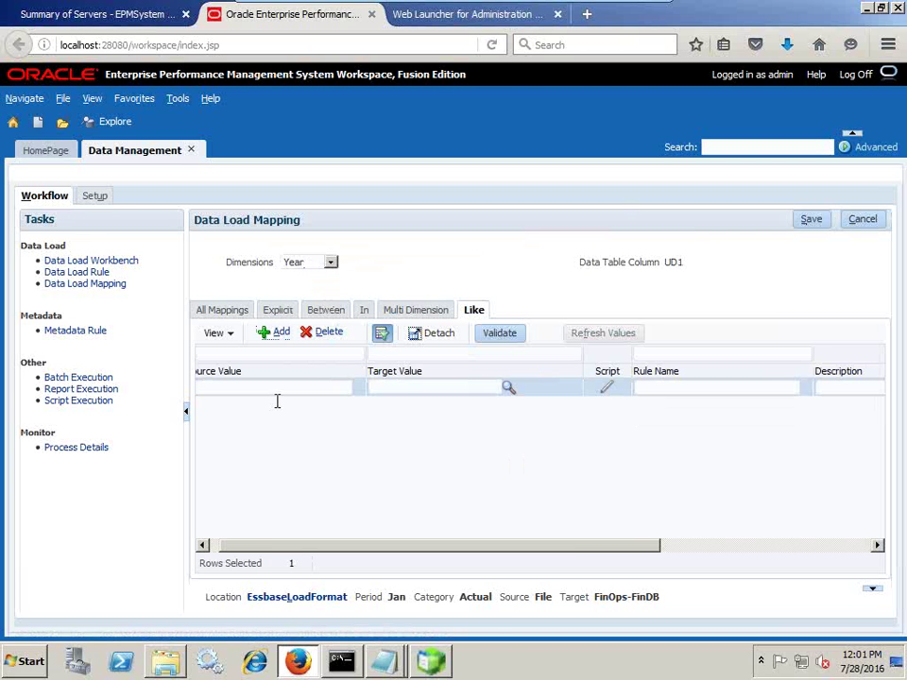
type("*")
key("Tab")
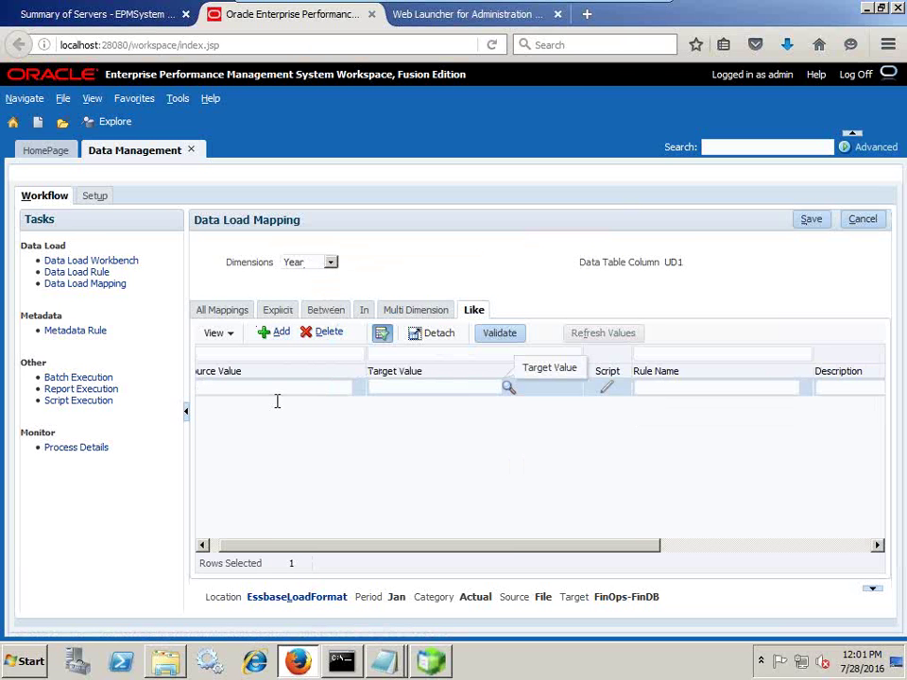
type("*")
left_click(682, 388)
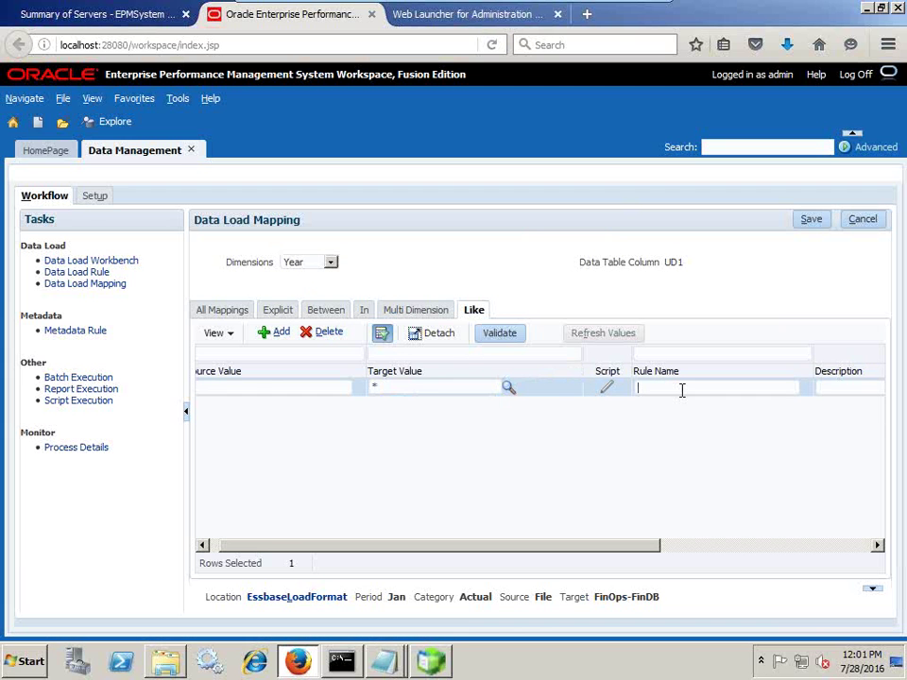
type("AllYears")
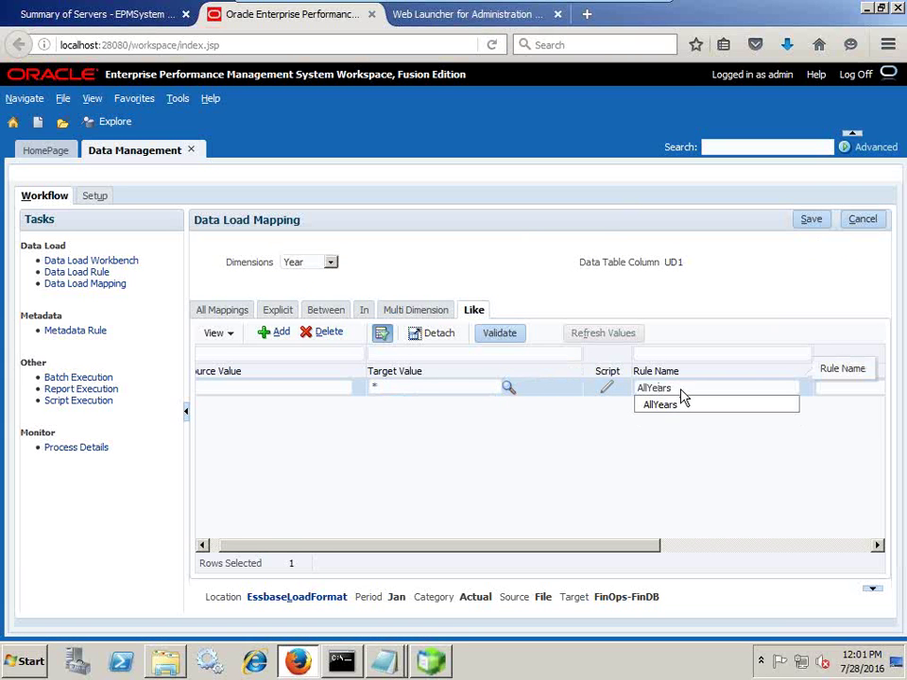
left_click(808, 223)
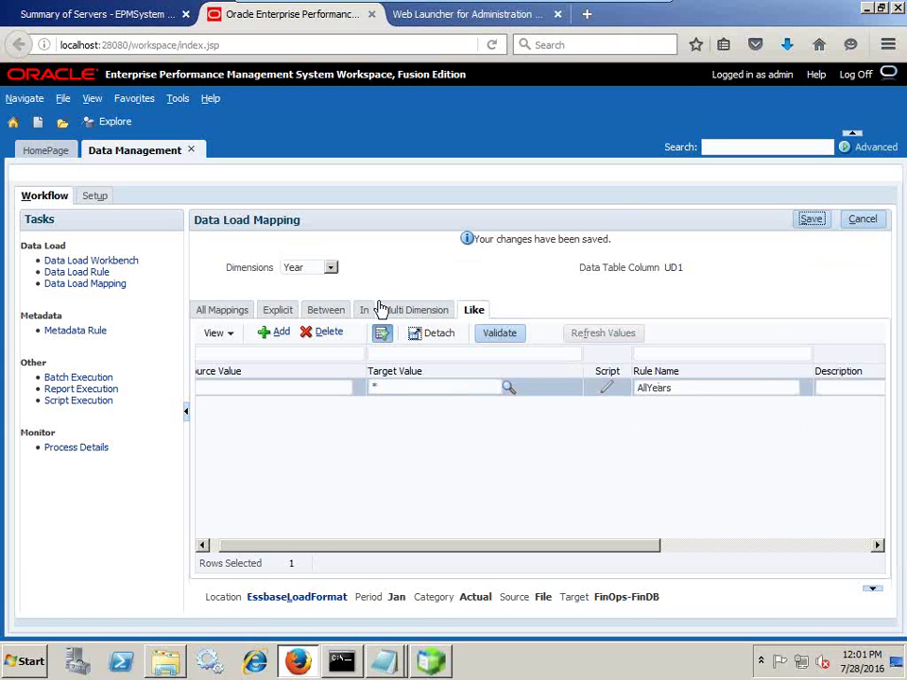
left_click(97, 273)
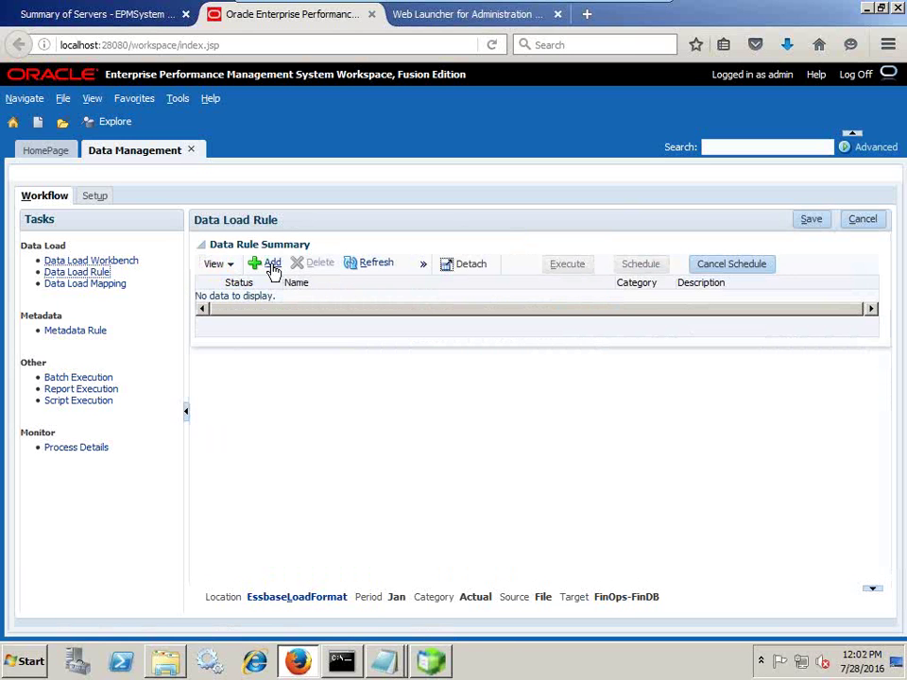
- Create and save the Actual load rule EssbaseLoadFormat with source file NetIncome_FormatMask.txt
left_click(269, 266)
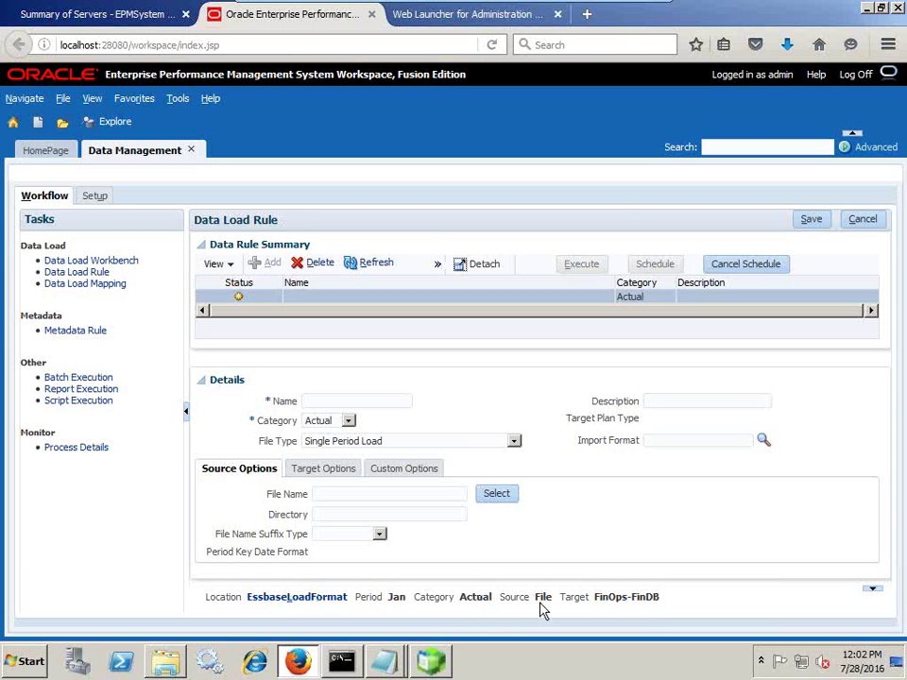
left_click_drag(597, 597, 666, 609)
left_click(349, 403)
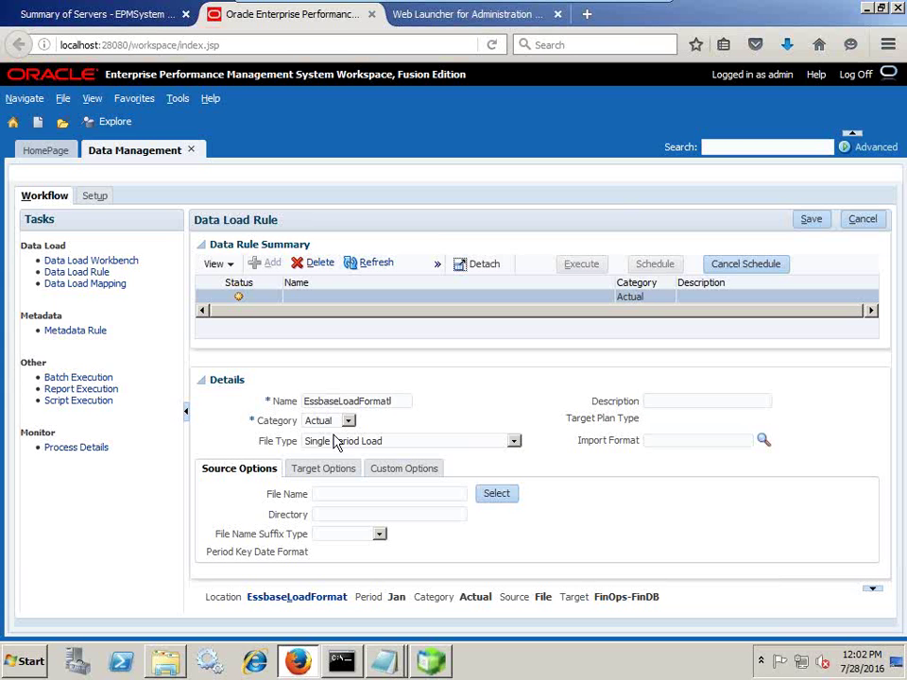
left_click(326, 421)
left_click(321, 432)
left_click(495, 493)
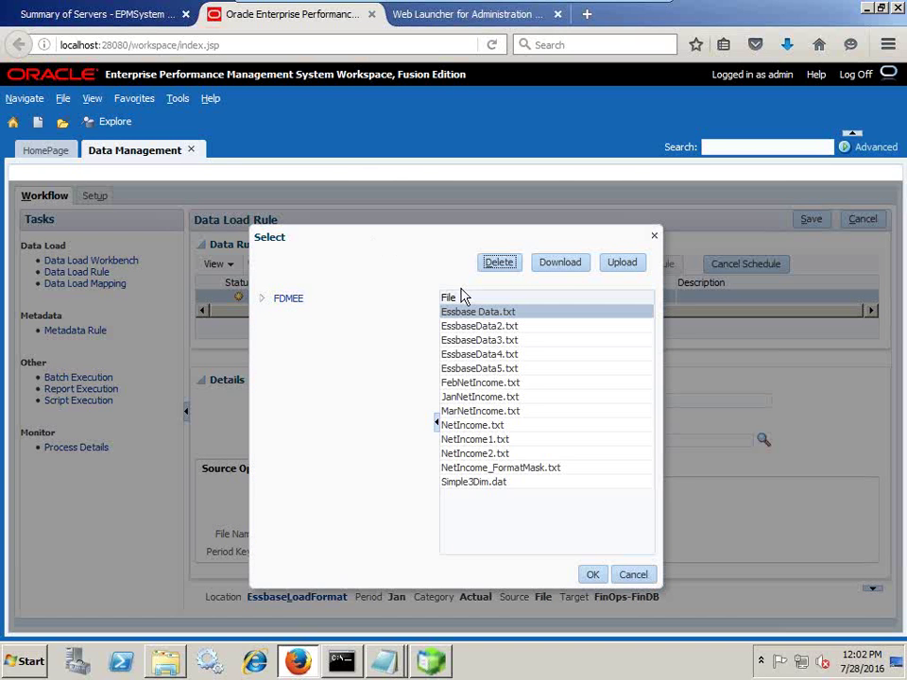
left_click(486, 468)
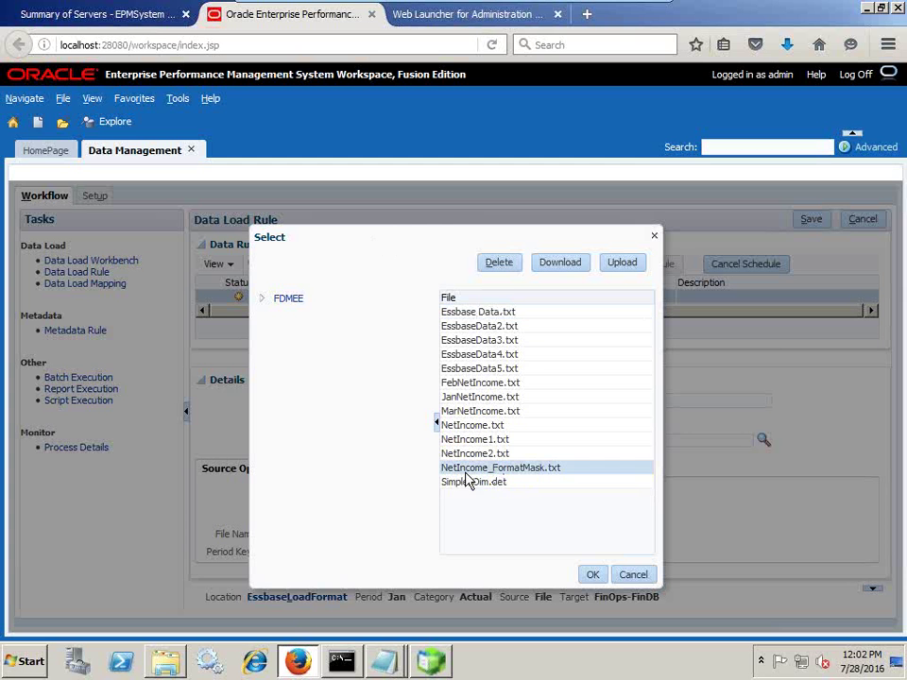
left_click(592, 575)
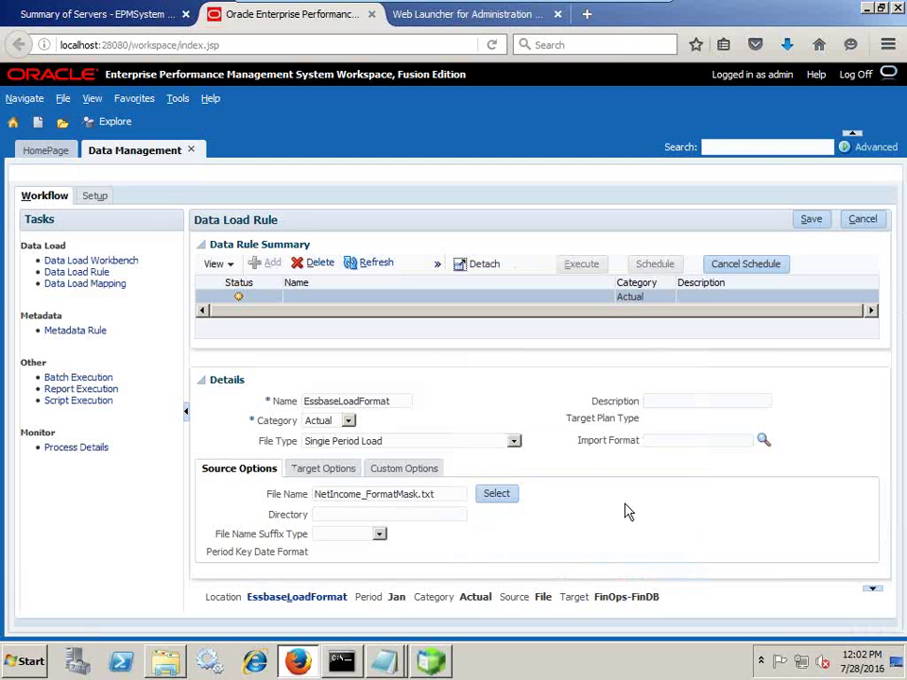
left_click(811, 223)
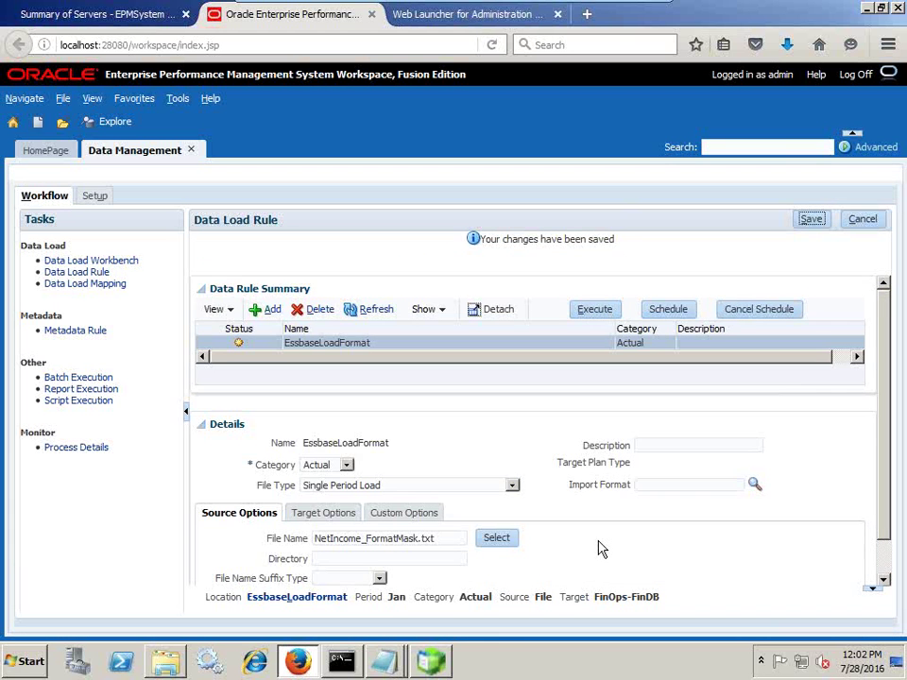
scroll(602, 549, "down", 1)
scroll(579, 356, "up", 1)
- Run EssbaseLoadFormat for Jan through Jan in Replace mode with export to the target
left_click(596, 310)
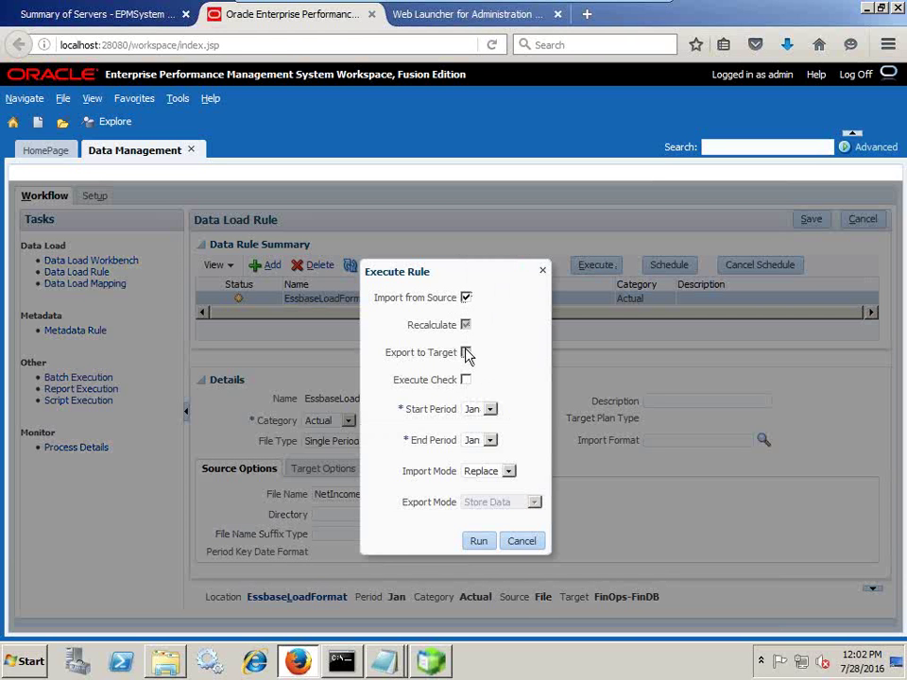
left_click(465, 352)
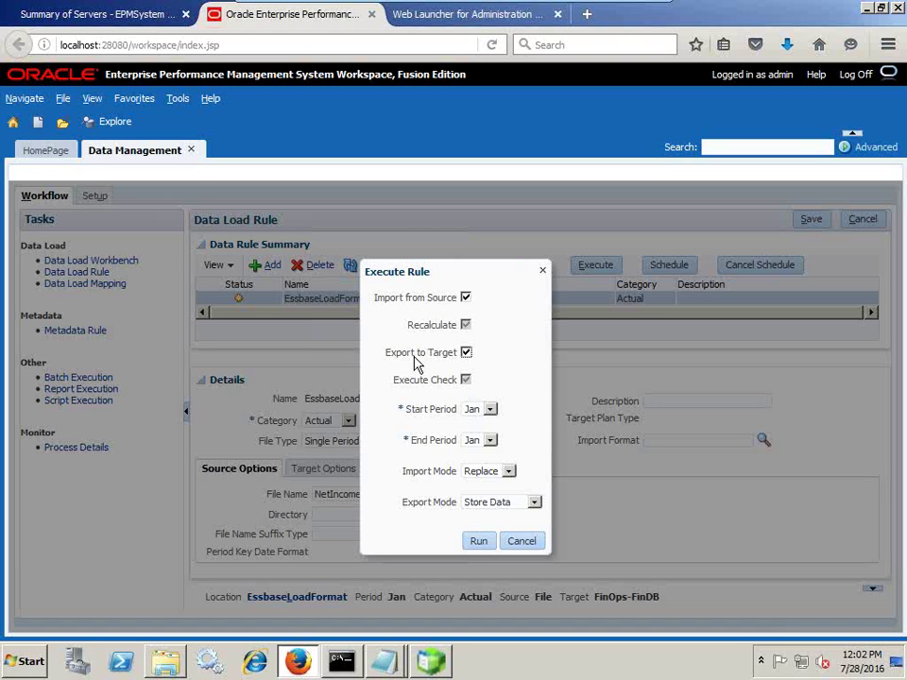
left_click(484, 409)
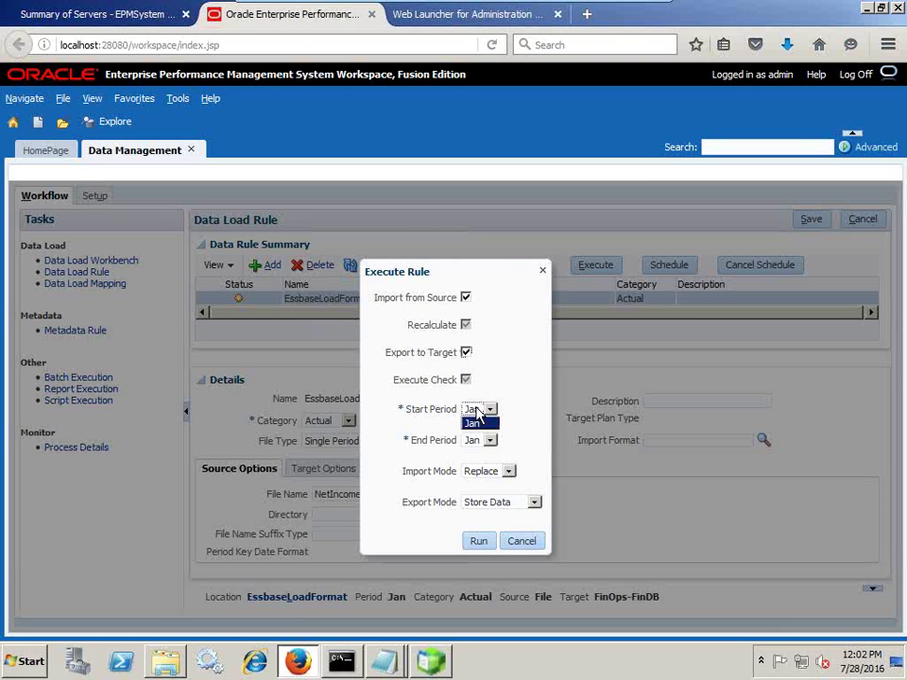
left_click(475, 422)
left_click(478, 440)
left_click(477, 441)
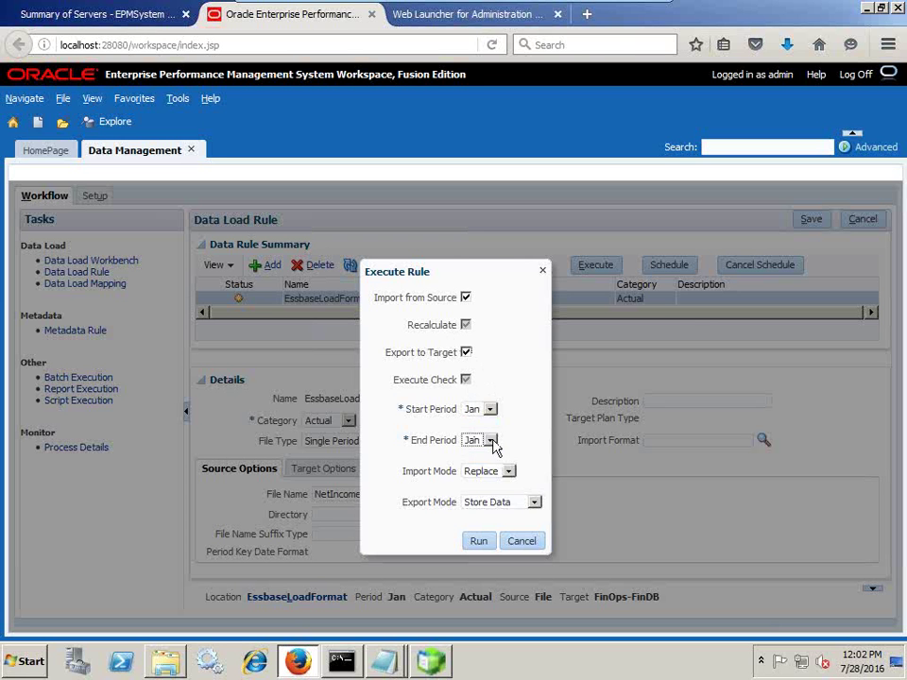
left_click(489, 477)
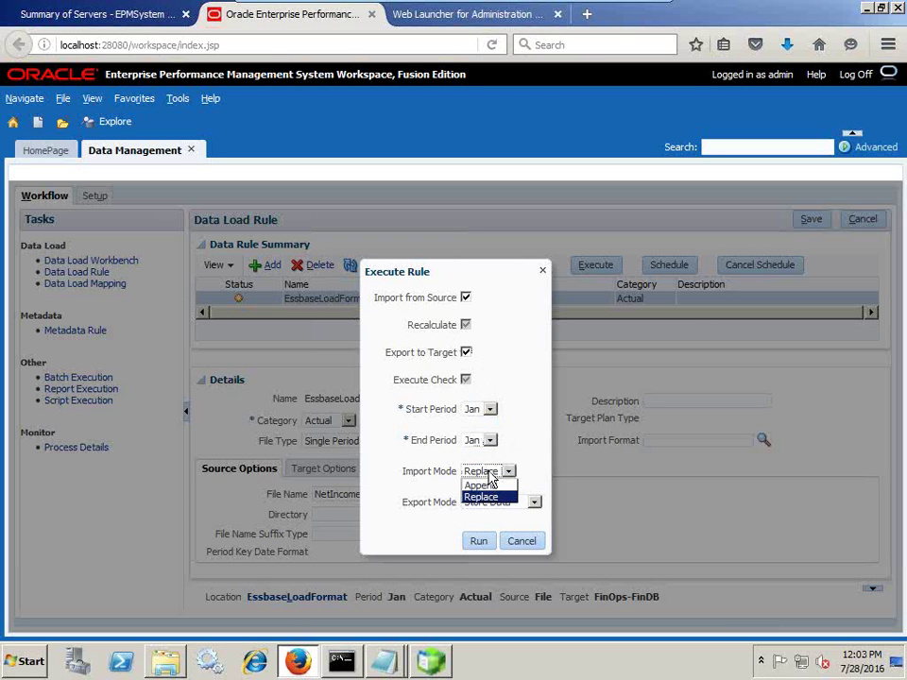
left_click(484, 497)
left_click(490, 477)
left_click(484, 497)
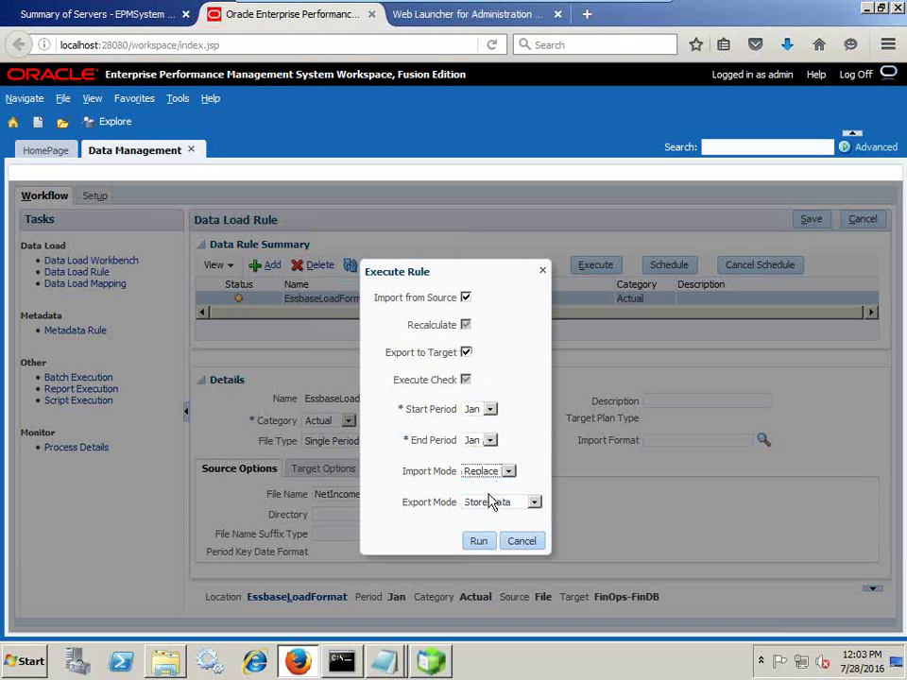
left_click(489, 543)
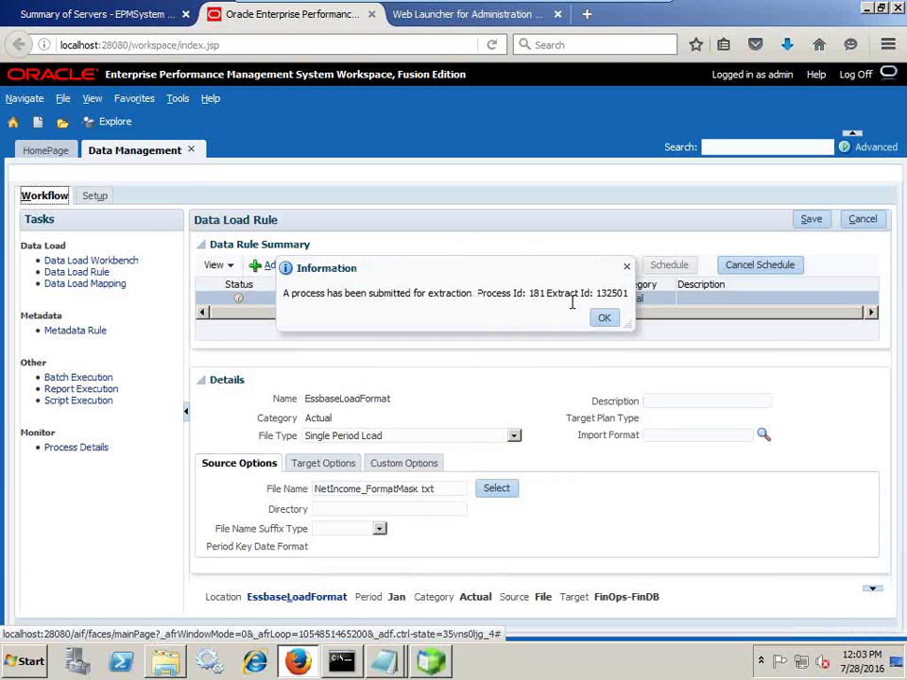
- Note submitted process 181, dismiss the message, and refresh the rule status
left_click_drag(479, 298, 623, 302)
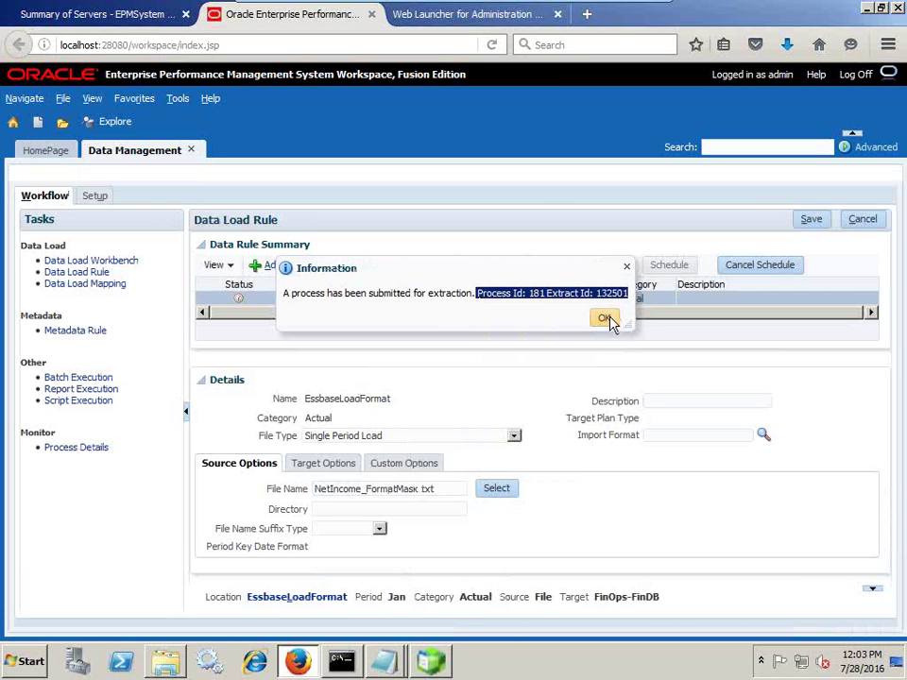
left_click(607, 321)
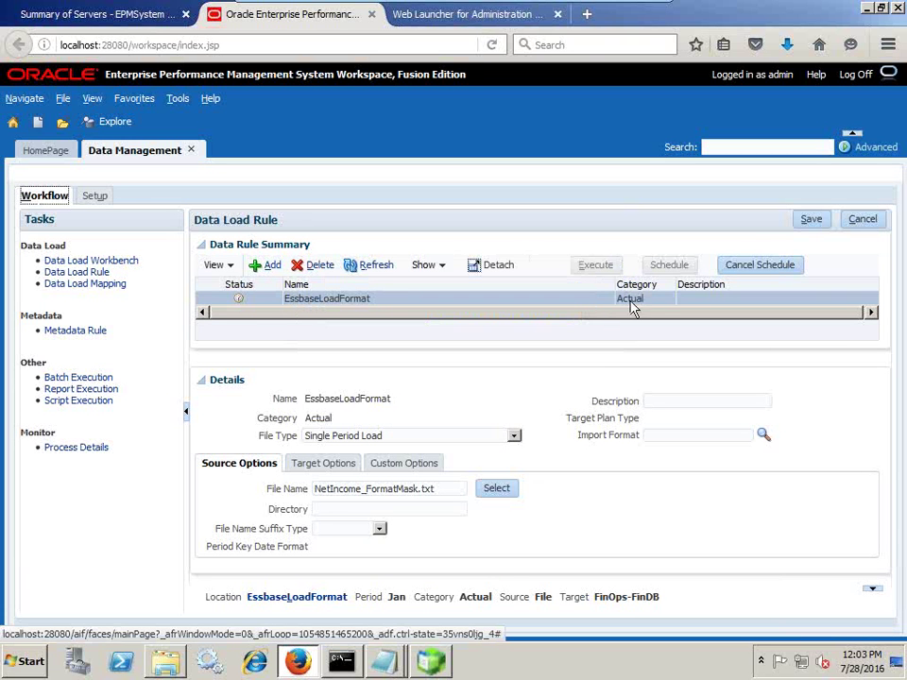
left_click(355, 267)
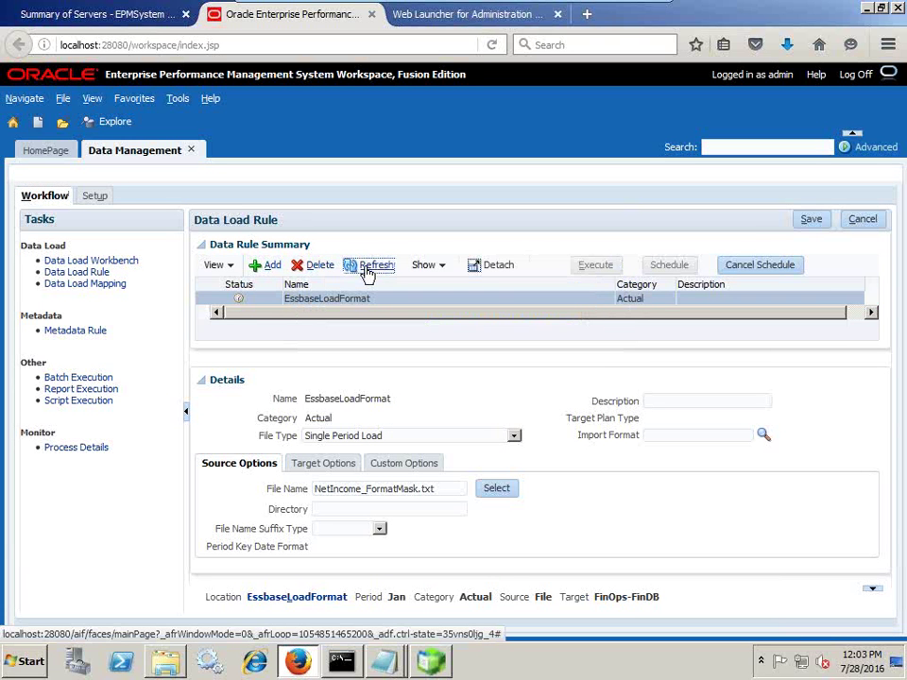
- Open process 181 details and confirm the log shows NetIncome_FormatMask.txt being imported
left_click(368, 271)
left_click(378, 272)
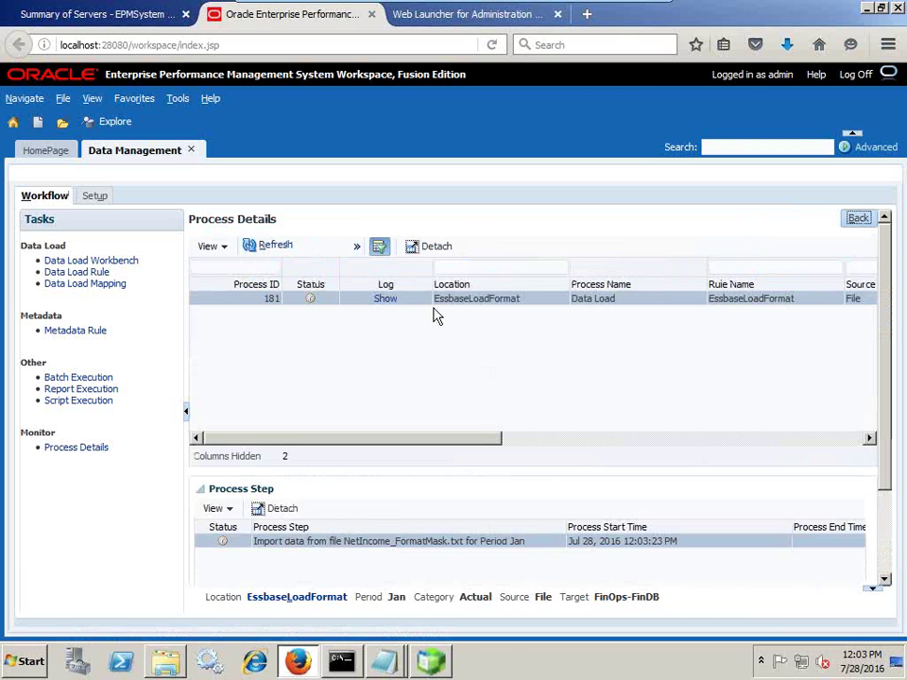
left_click(387, 300)
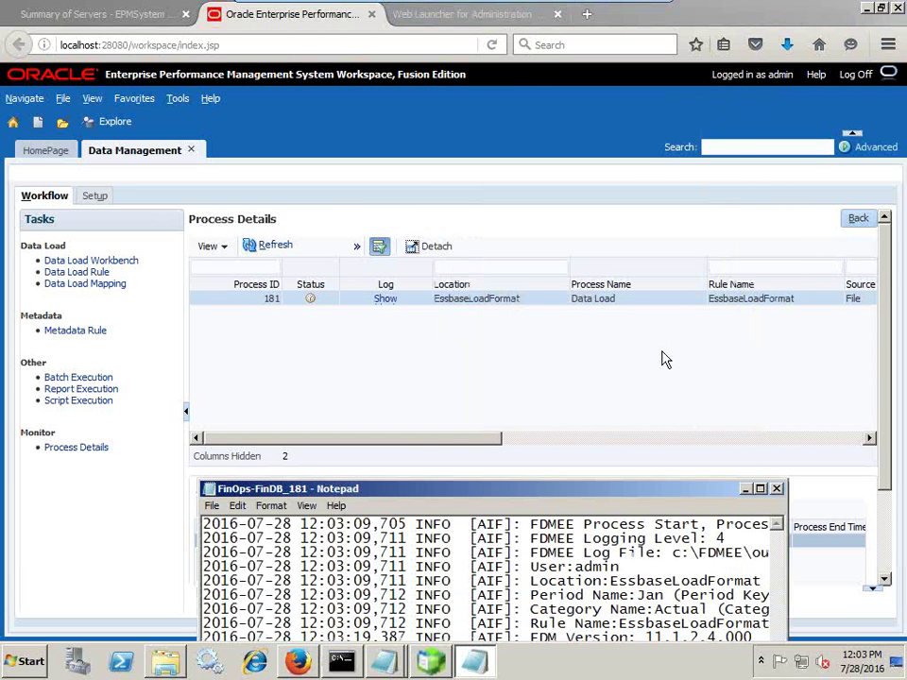
double_click(515, 489)
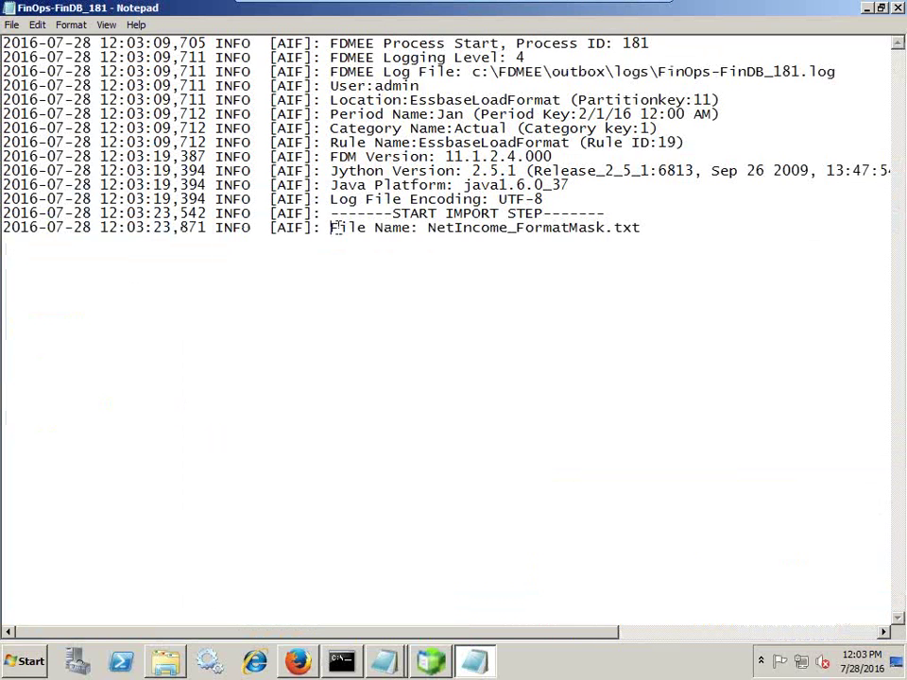
left_click_drag(331, 228, 646, 226)
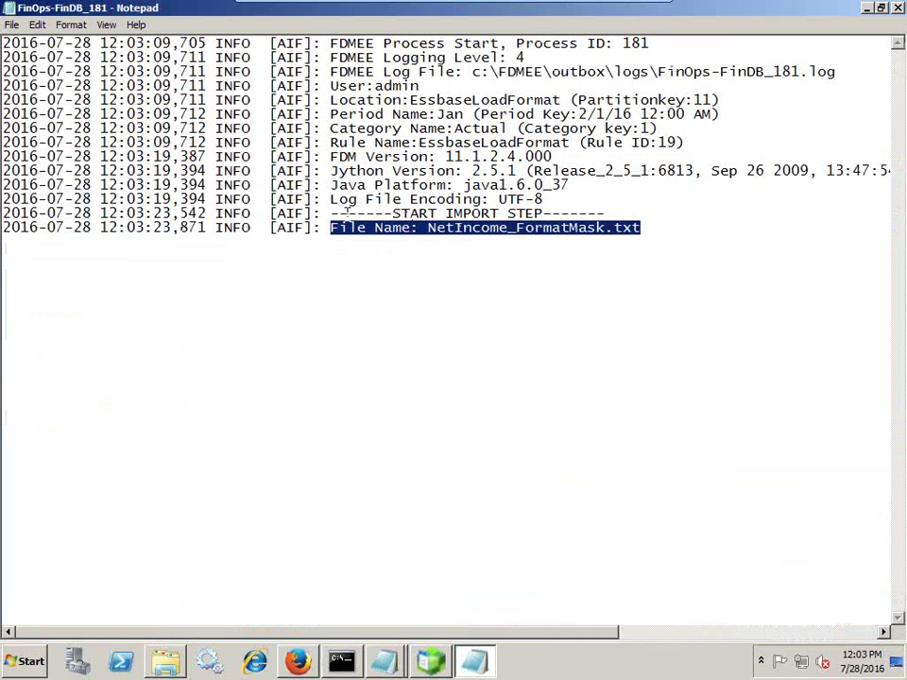
left_click_drag(348, 213, 587, 214)
left_click_drag(322, 228, 629, 225)
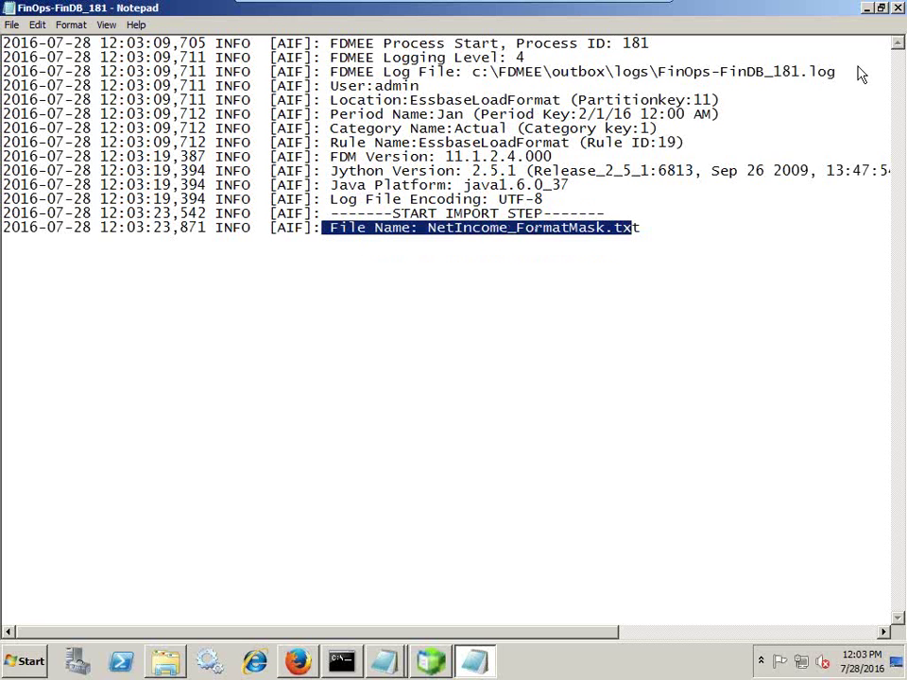
- Close the log, refresh until process 181 shows success, and return to the rule
left_click(897, 7)
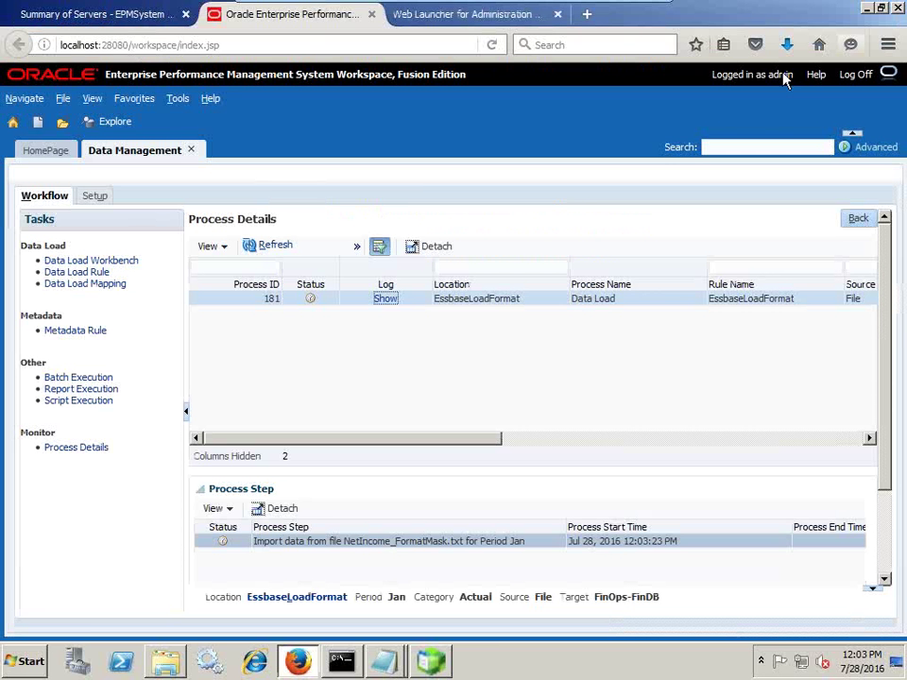
left_click(289, 248)
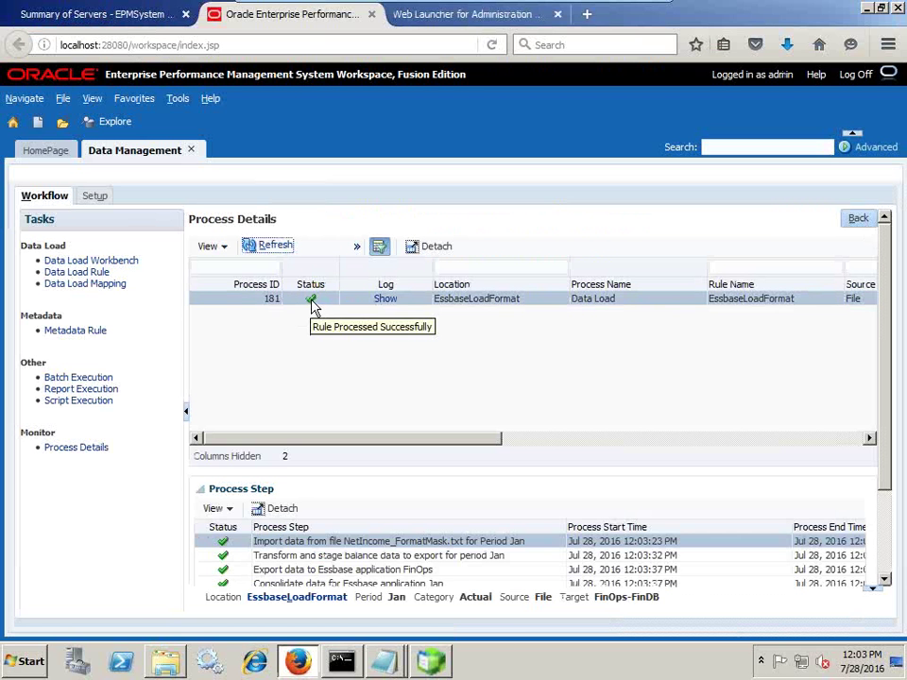
left_click(859, 220)
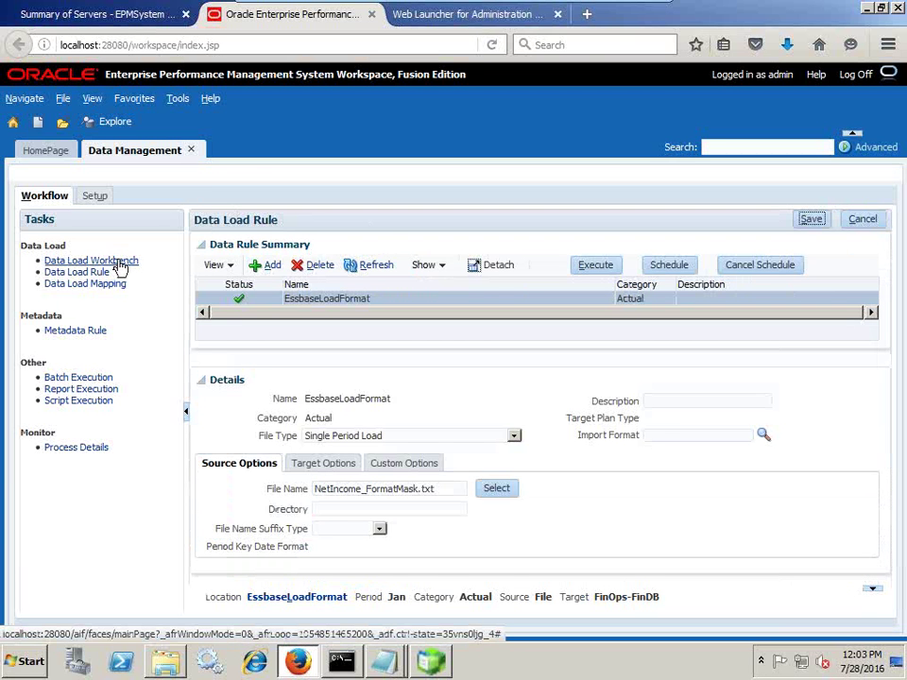
- Open the Data Load Workbench and review the six rows mapped to accounts 4110–4170
left_click(121, 263)
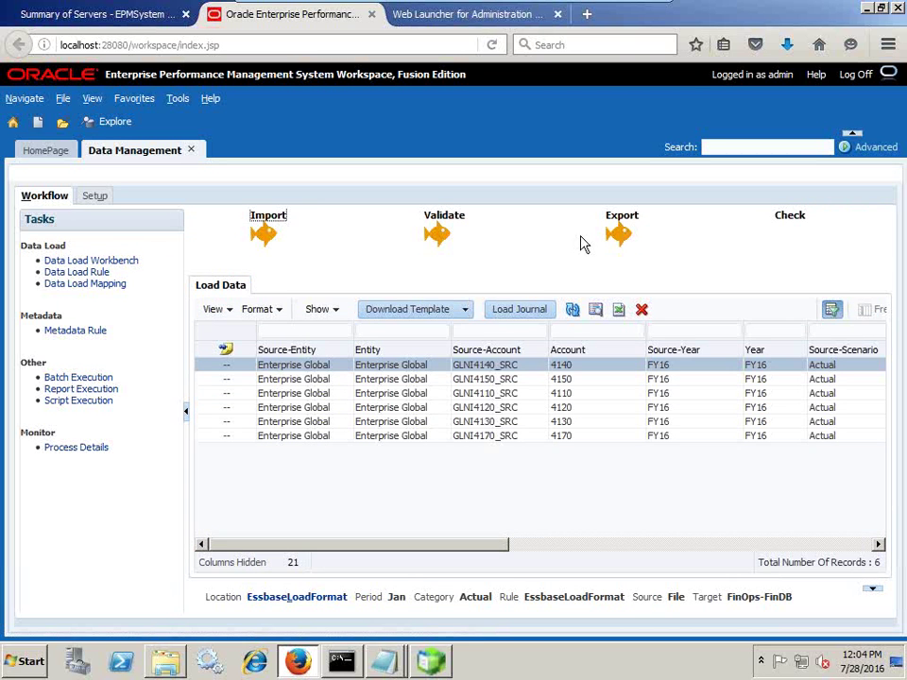
mouse_move(269, 249)
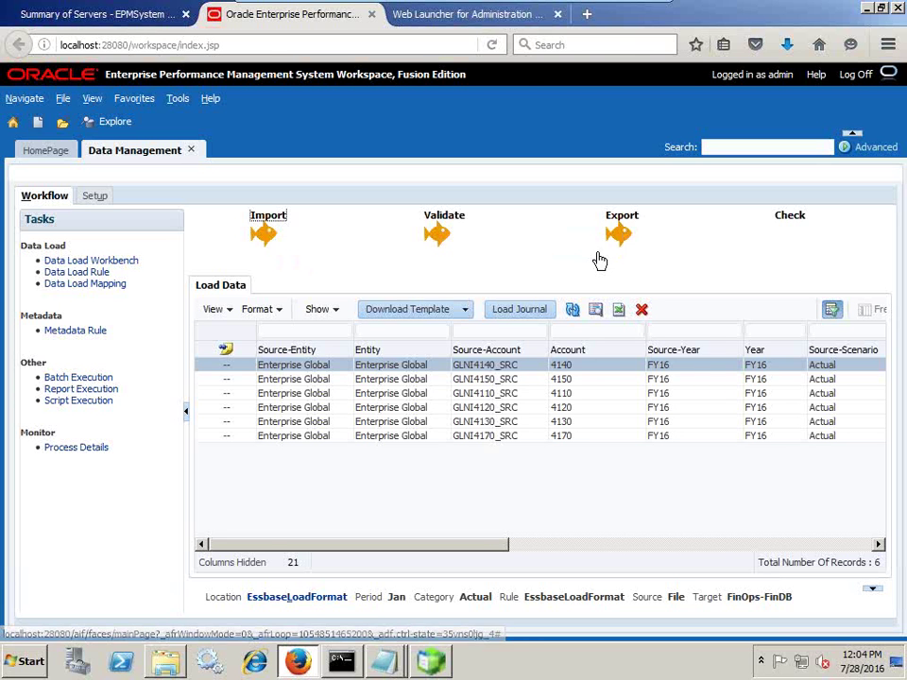
mouse_move(624, 244)
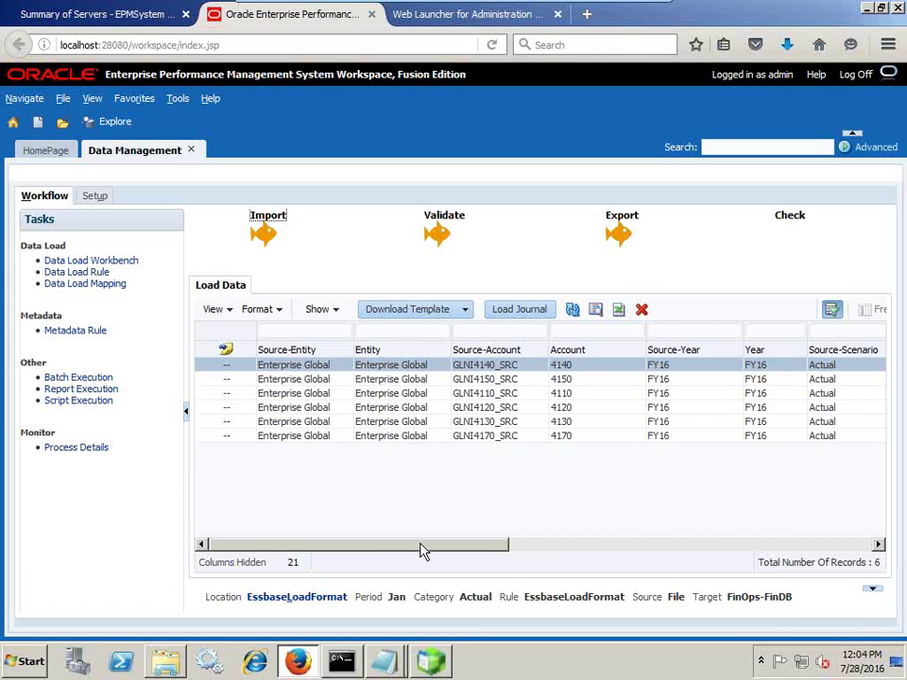
left_click_drag(421, 546, 472, 550)
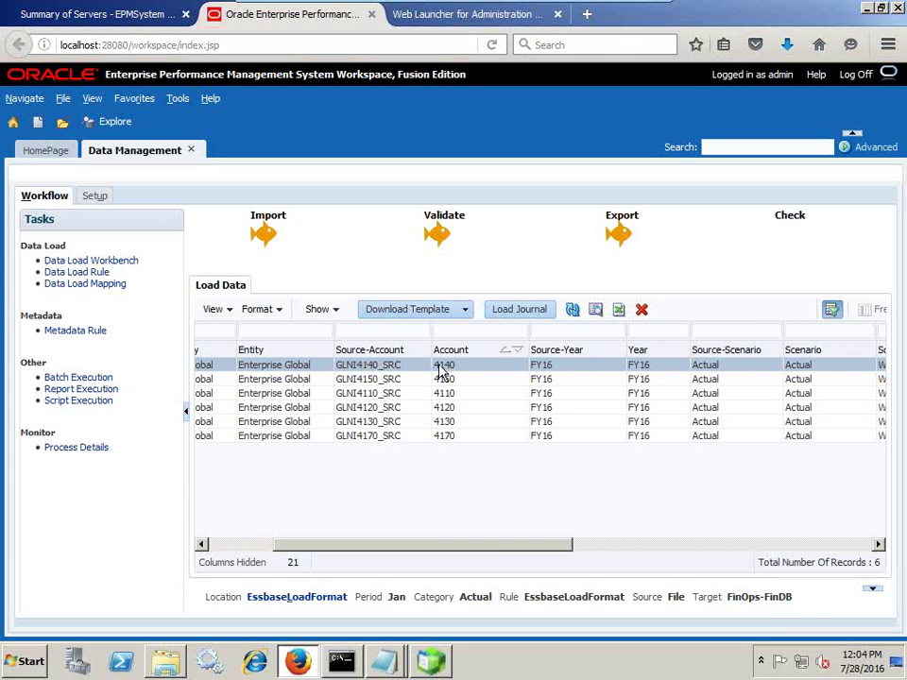
left_click(387, 666)
left_click(391, 623)
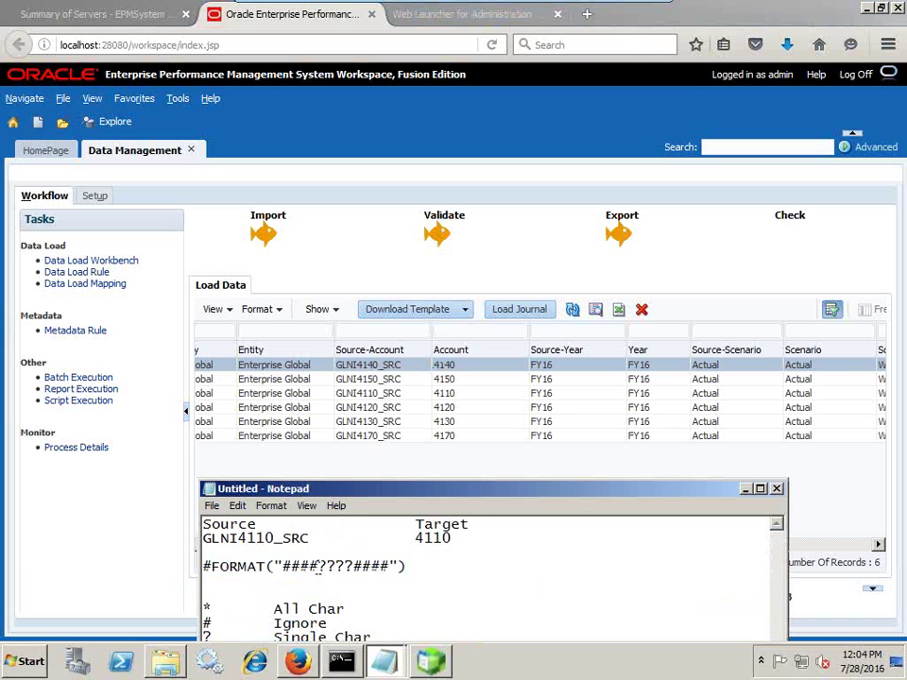
left_click_drag(321, 567, 283, 572)
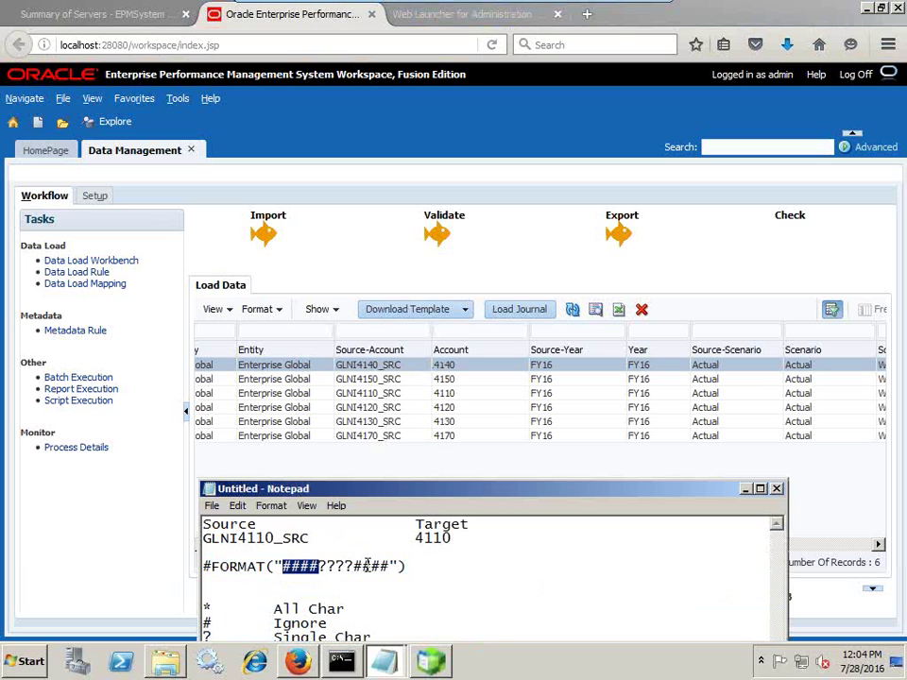
mouse_move(355, 566)
left_mouse_down()
mouse_move(388, 565)
mouse_move(318, 567)
mouse_move(349, 565)
left_mouse_up()
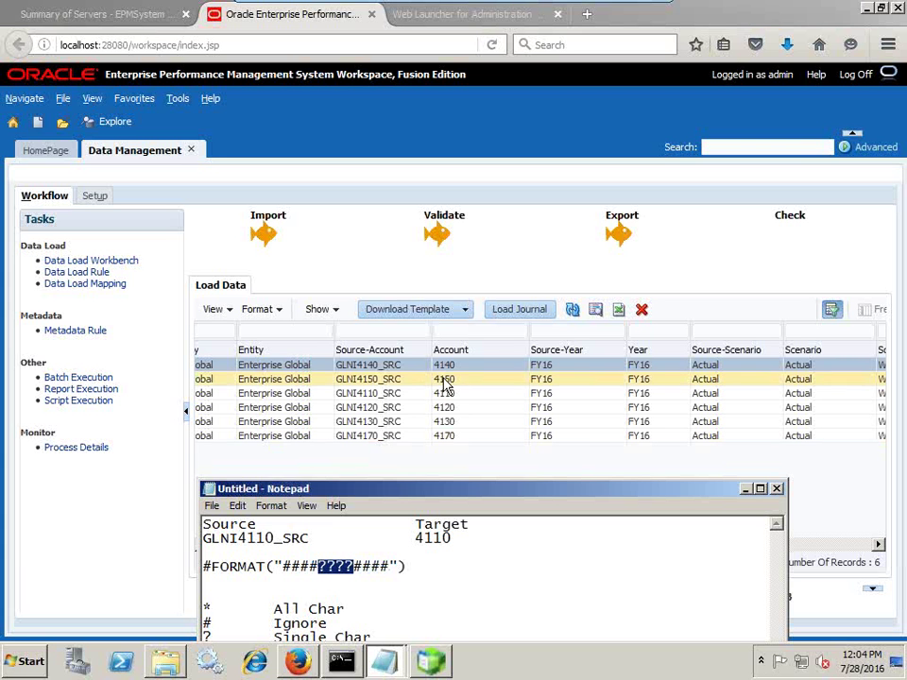
left_click(291, 268)
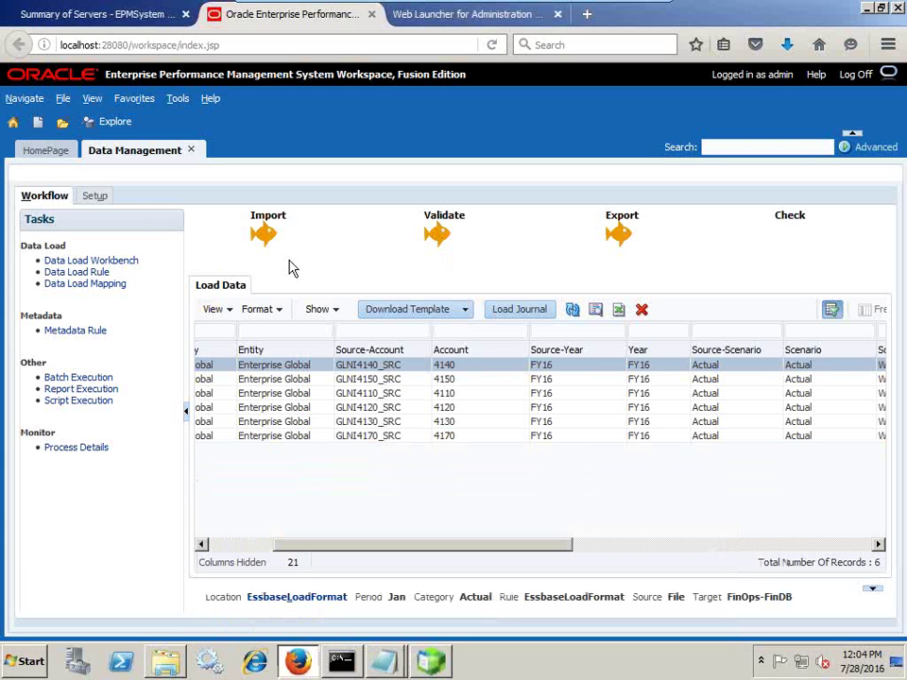
left_click(31, 662)
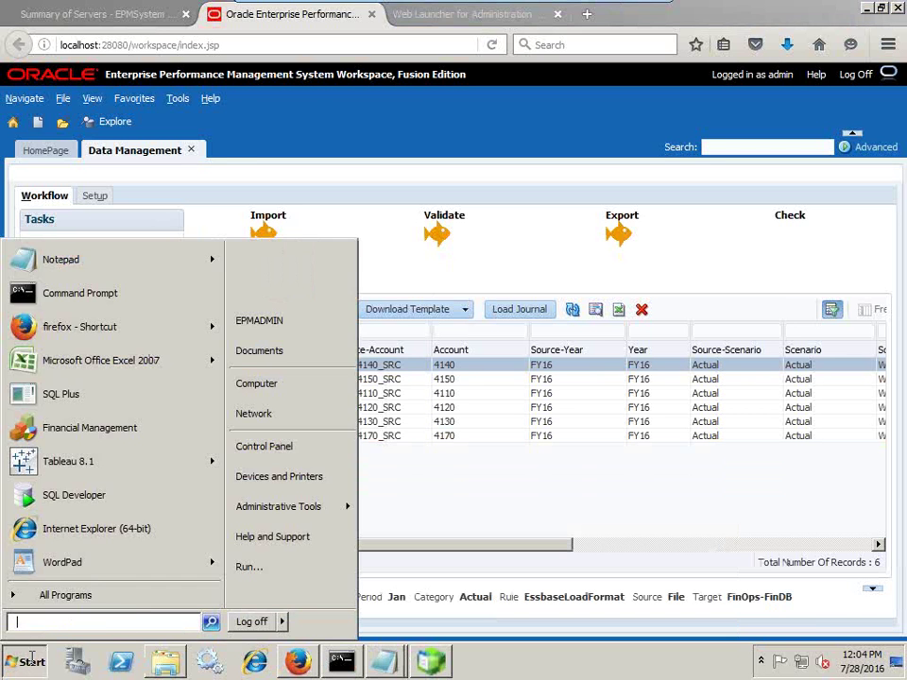
- Launch Excel 2007 via Start menu search and open the Smart View panel
type("Excel")
left_click(35, 663)
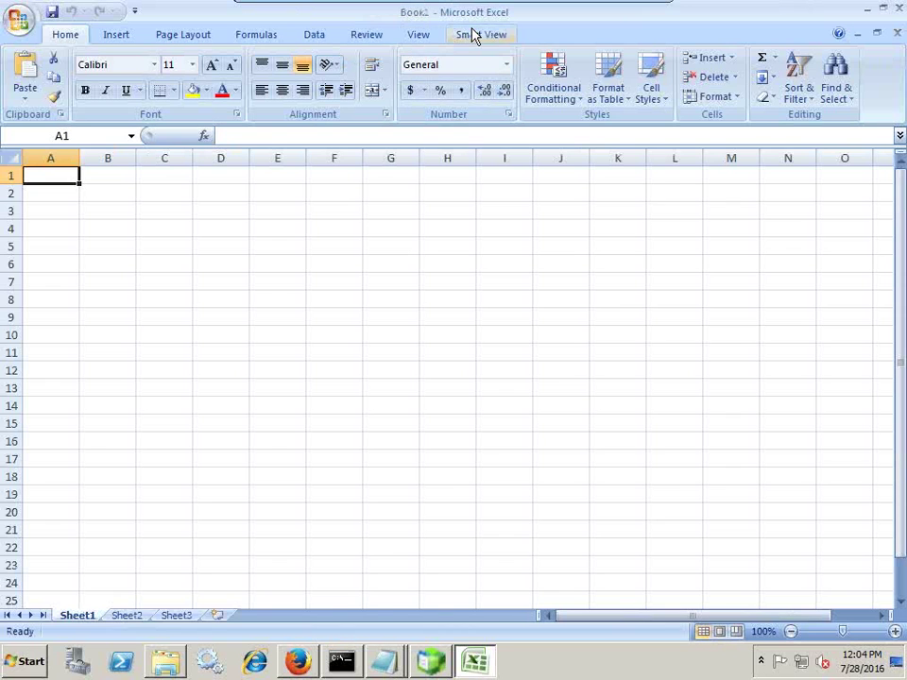
left_click(474, 34)
left_click(24, 71)
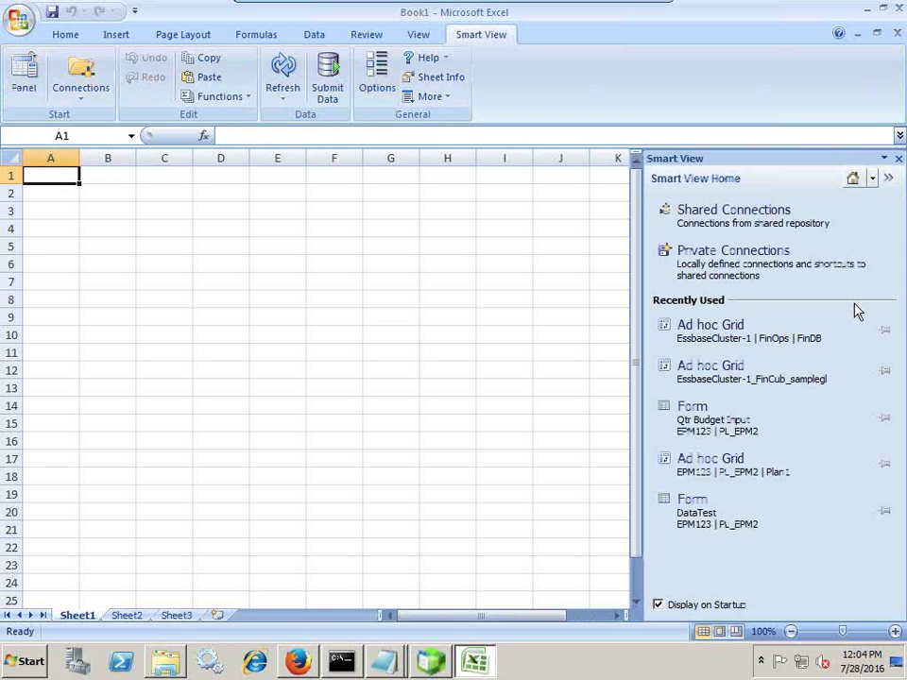
- Log in to Shared Connections and browse Oracle Essbase to EssbaseCluster-1 > FinOps > FinDB
left_click(756, 221)
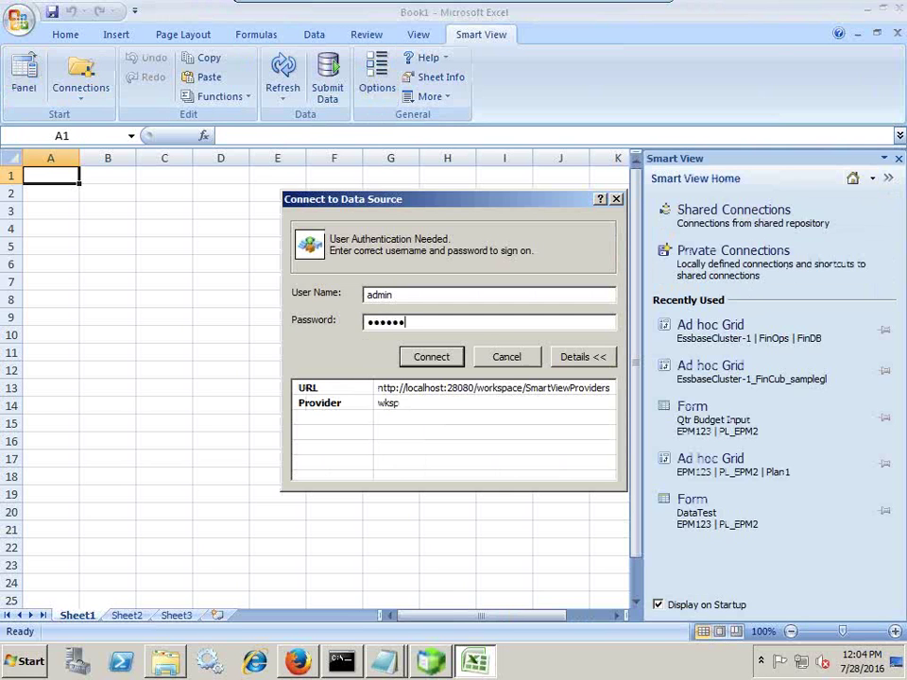
key("Return")
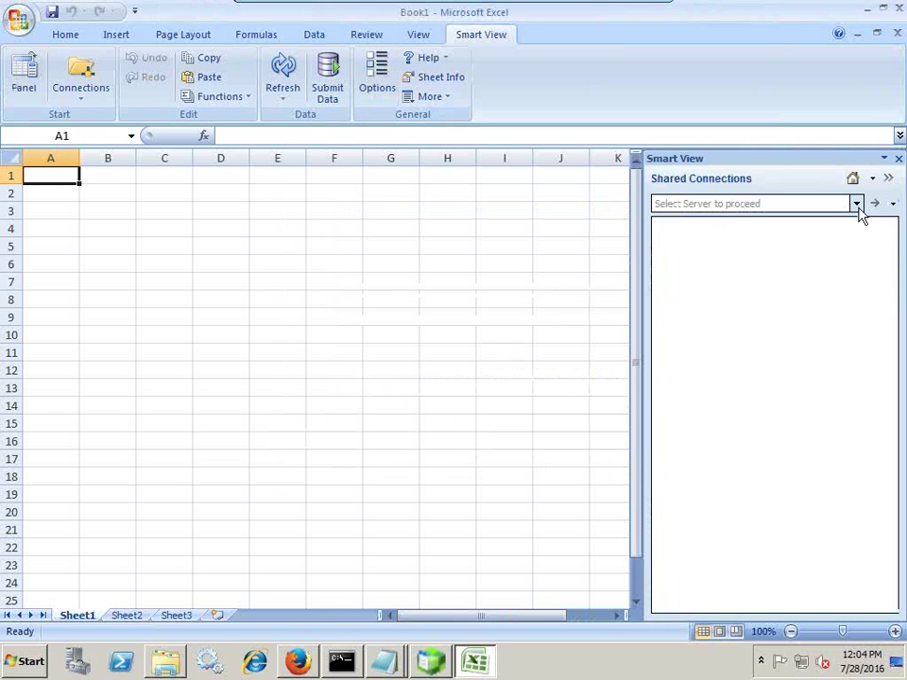
left_click(856, 203)
left_click(685, 247)
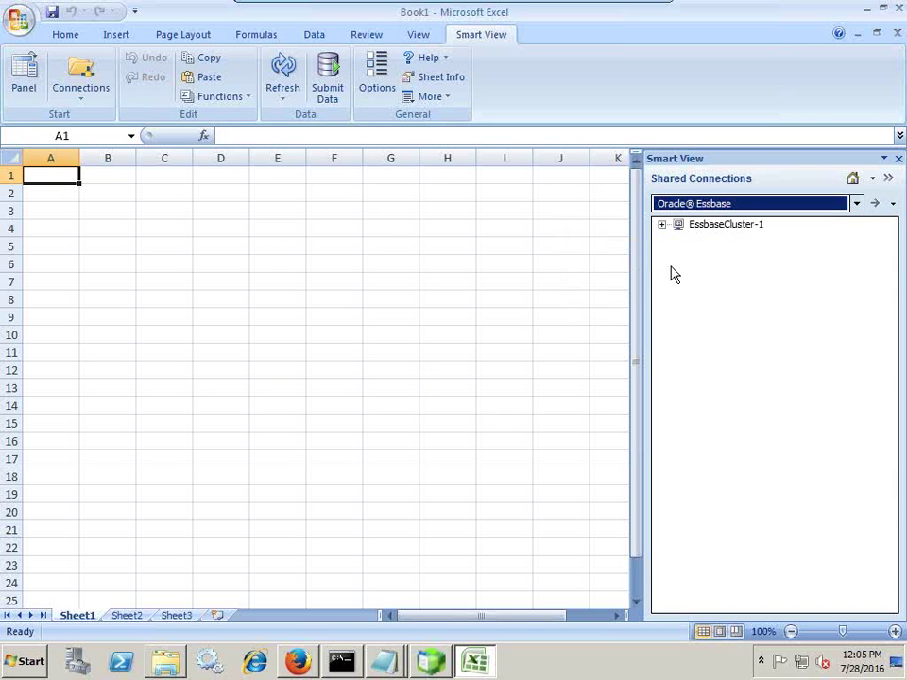
left_click(662, 225)
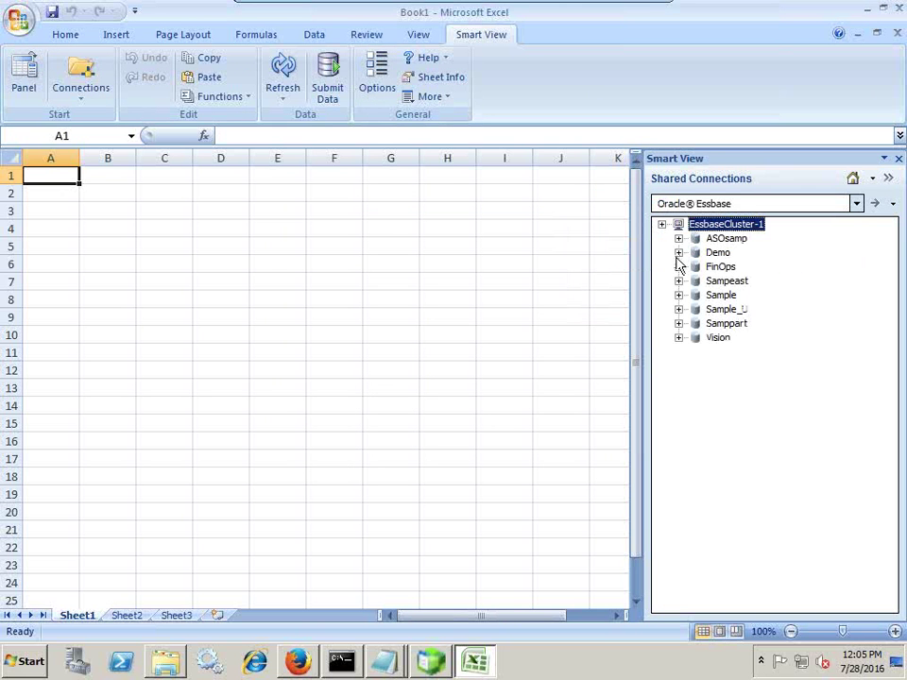
left_click(678, 266)
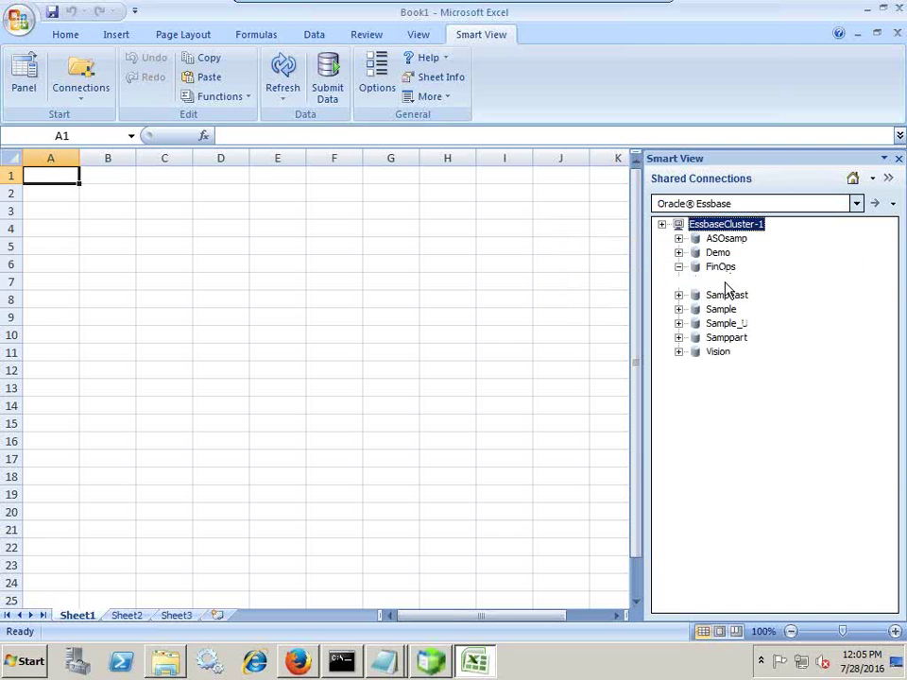
left_click(733, 283)
- Add FinDB as a private connection and start an ad hoc grid on it
right_click(733, 282)
left_click(739, 291)
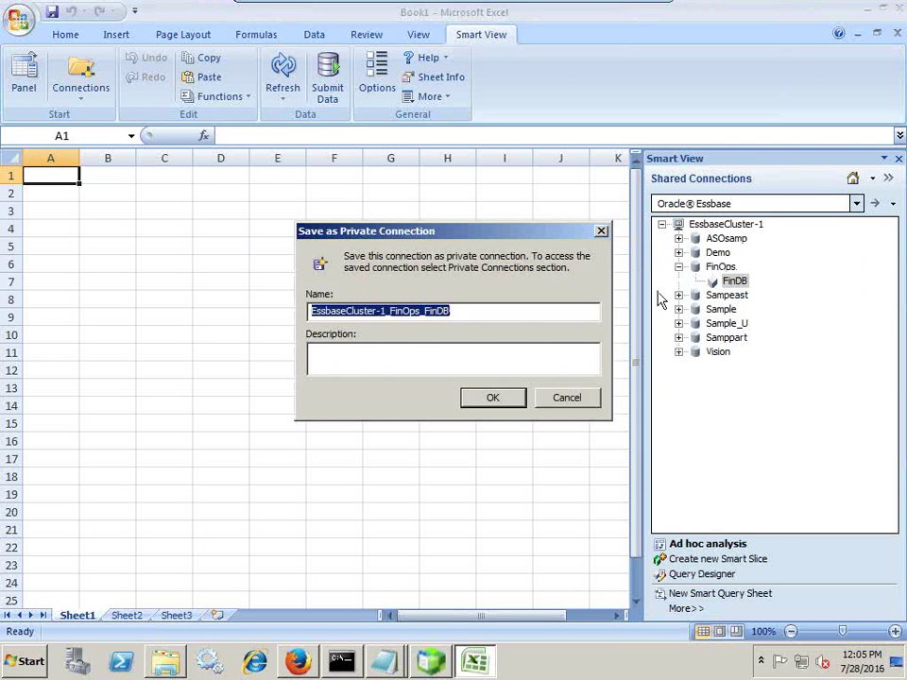
left_click(566, 398)
right_click(735, 290)
left_click(693, 305)
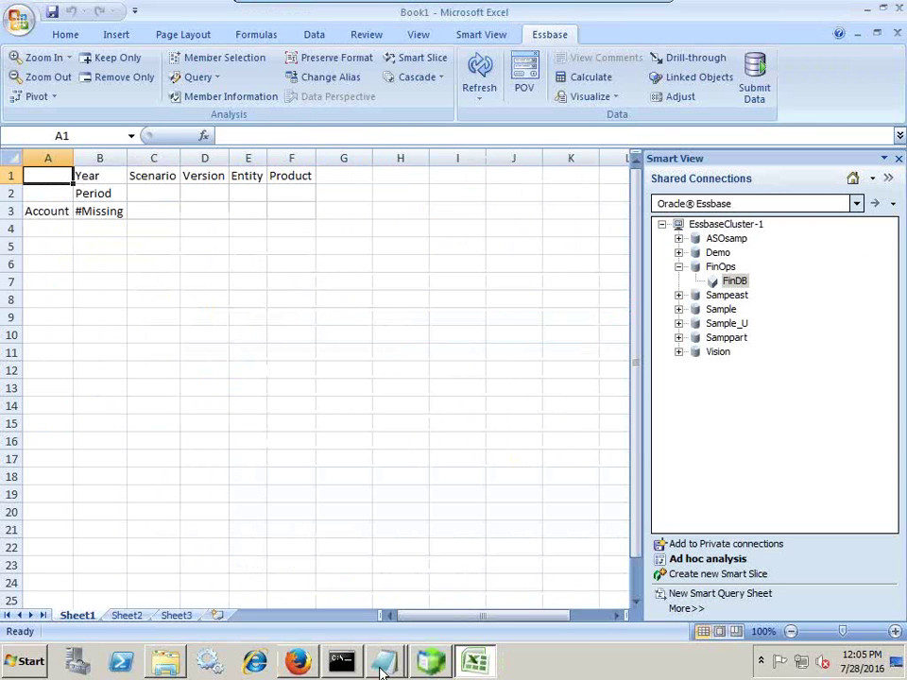
- Check the format-mask file, then keep only Jan for Period and FY16 for Year
mouse_move(382, 666)
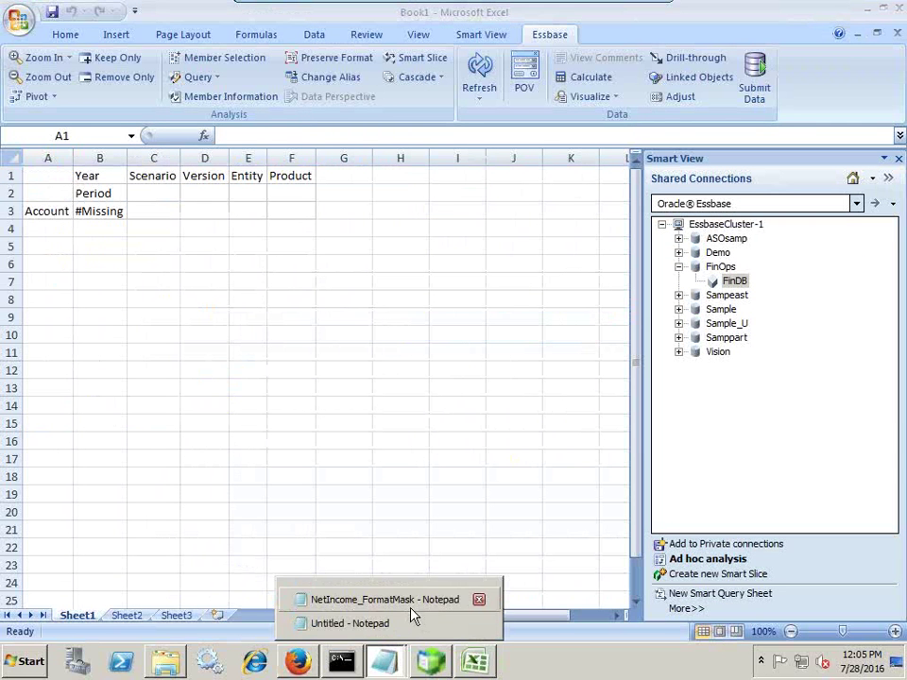
left_click(397, 601)
left_click(264, 595)
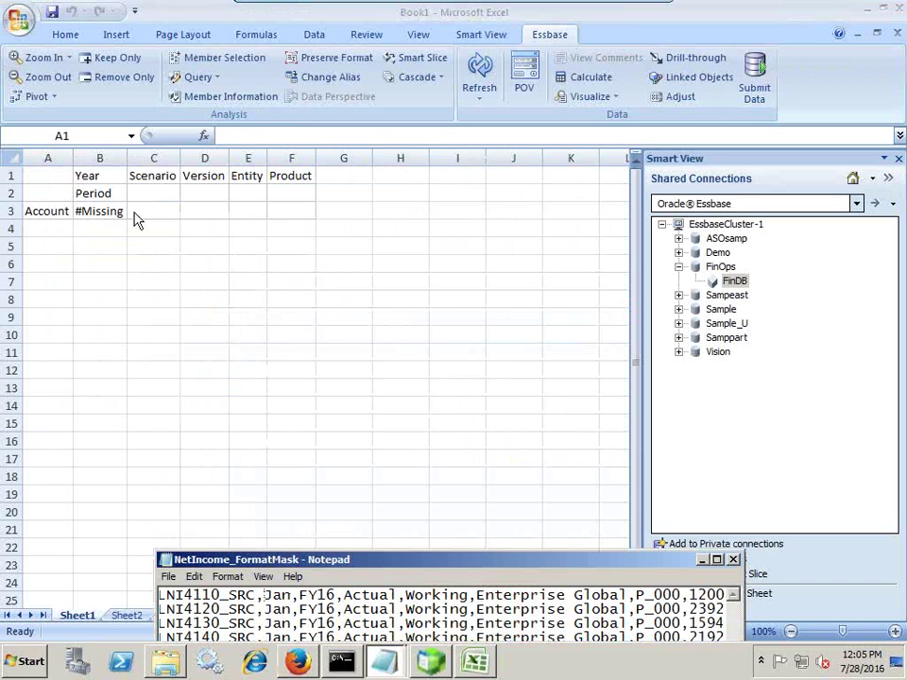
left_click(109, 195)
double_click(109, 193)
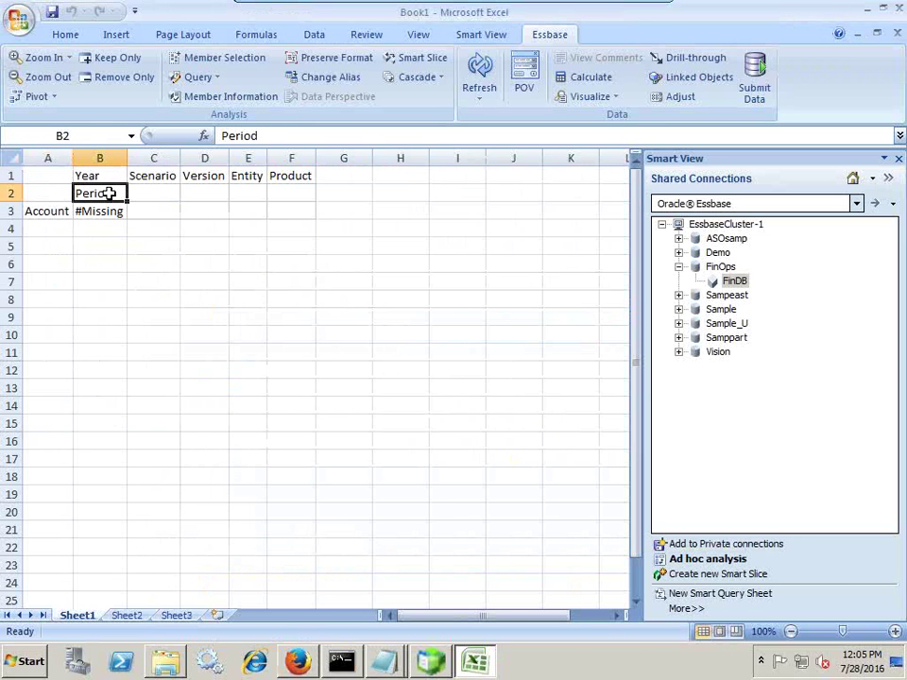
double_click(160, 193)
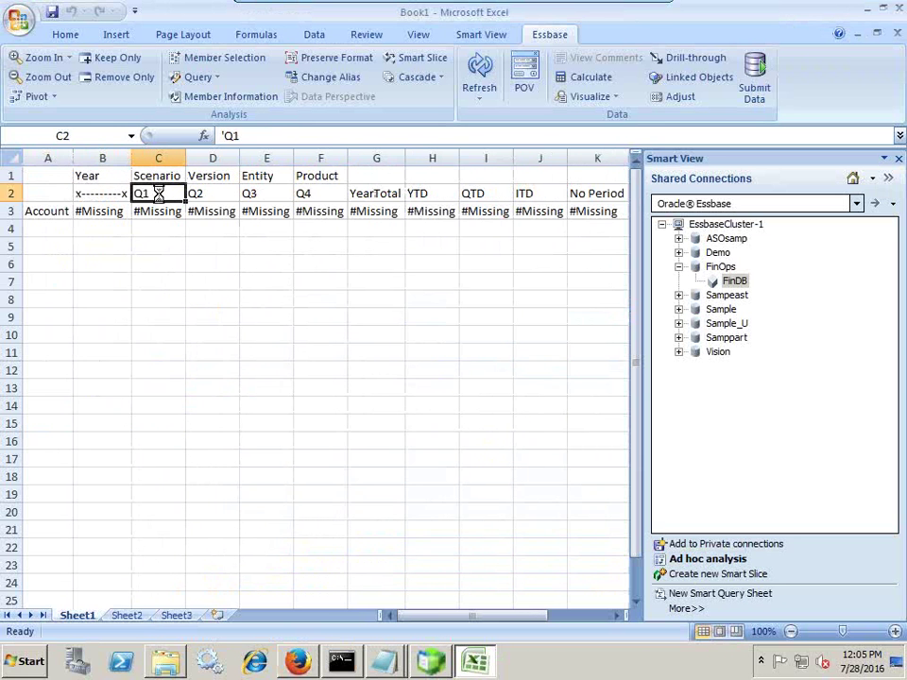
left_click(107, 57)
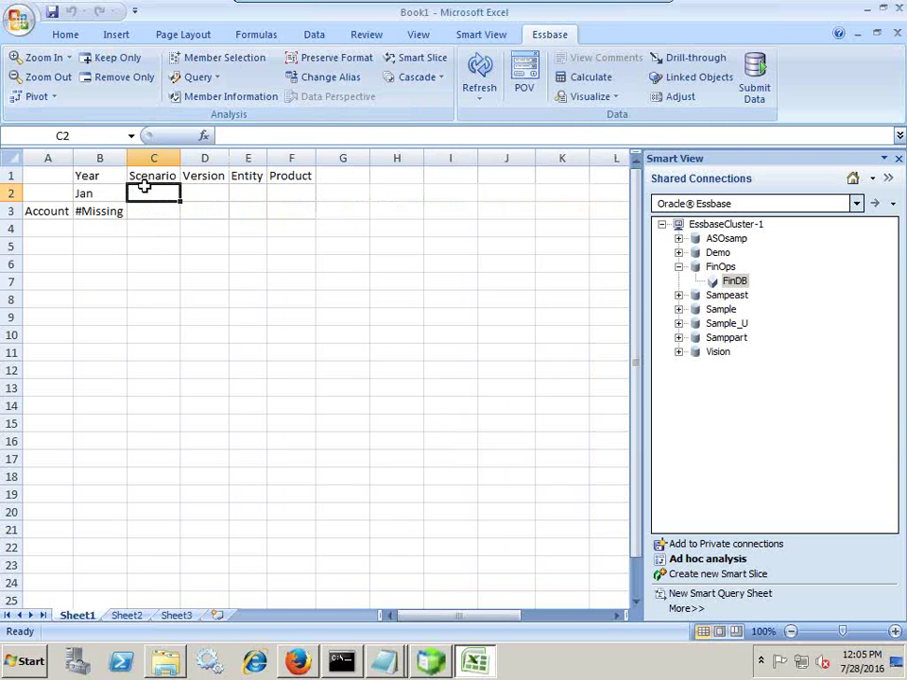
double_click(114, 177)
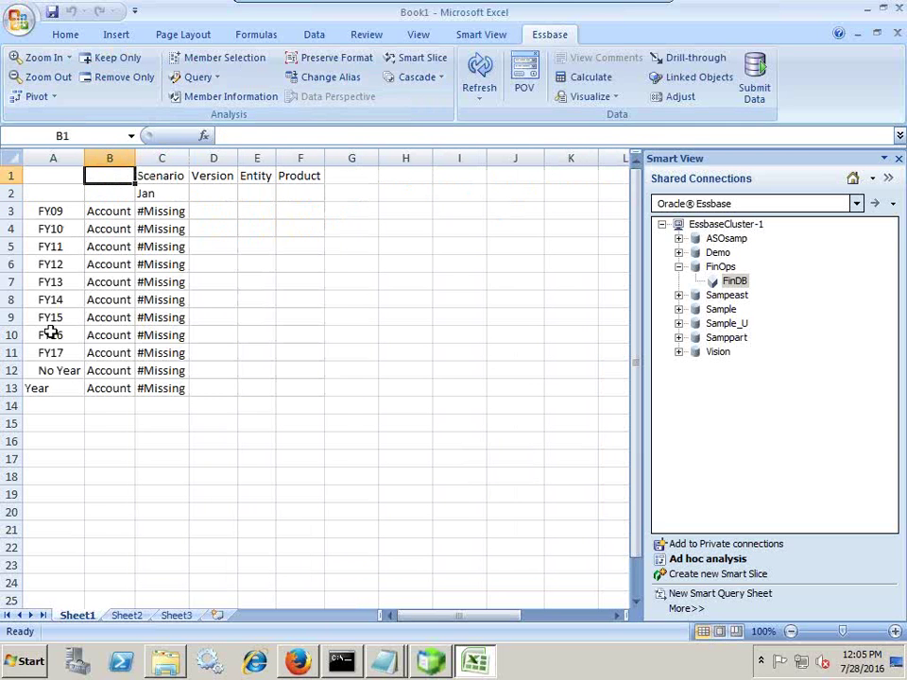
left_click(51, 332)
left_click(113, 58)
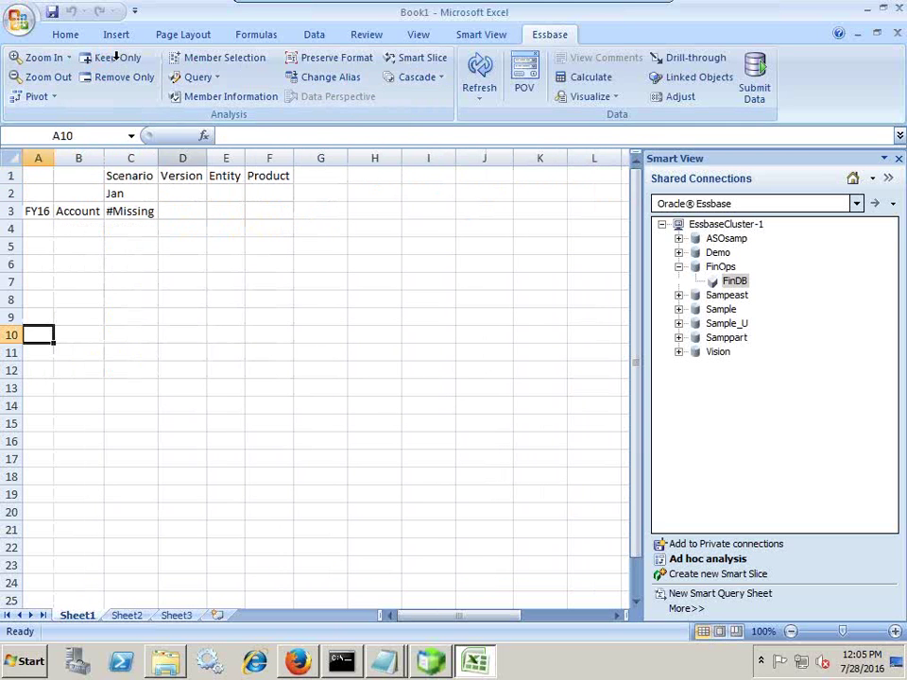
- Set the Scenario to Actual via Member Selection after dismissing the Essbase error
double_click(142, 175)
left_click(605, 385)
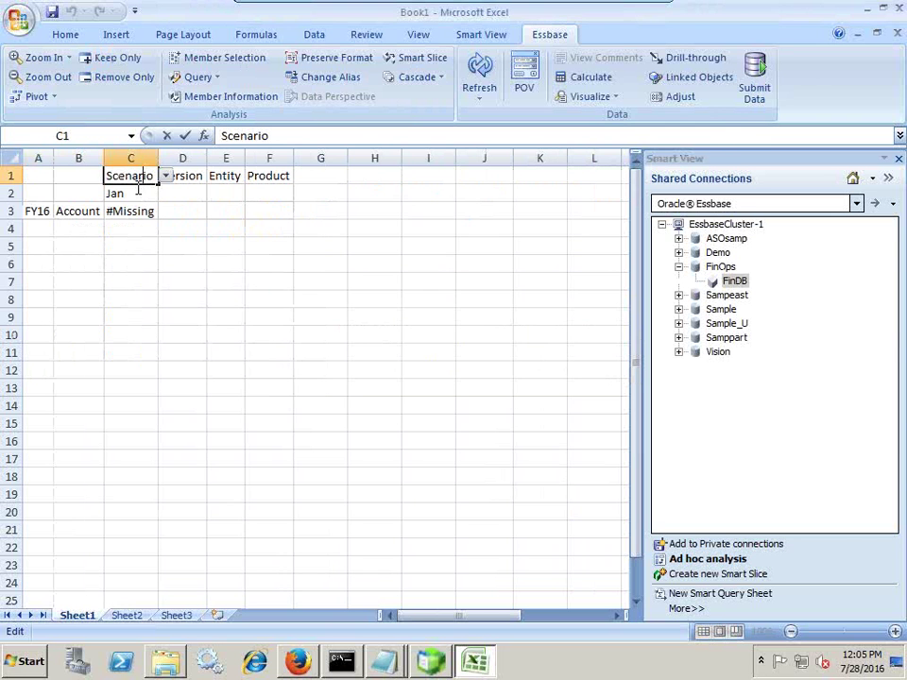
left_click(165, 177)
left_click(138, 234)
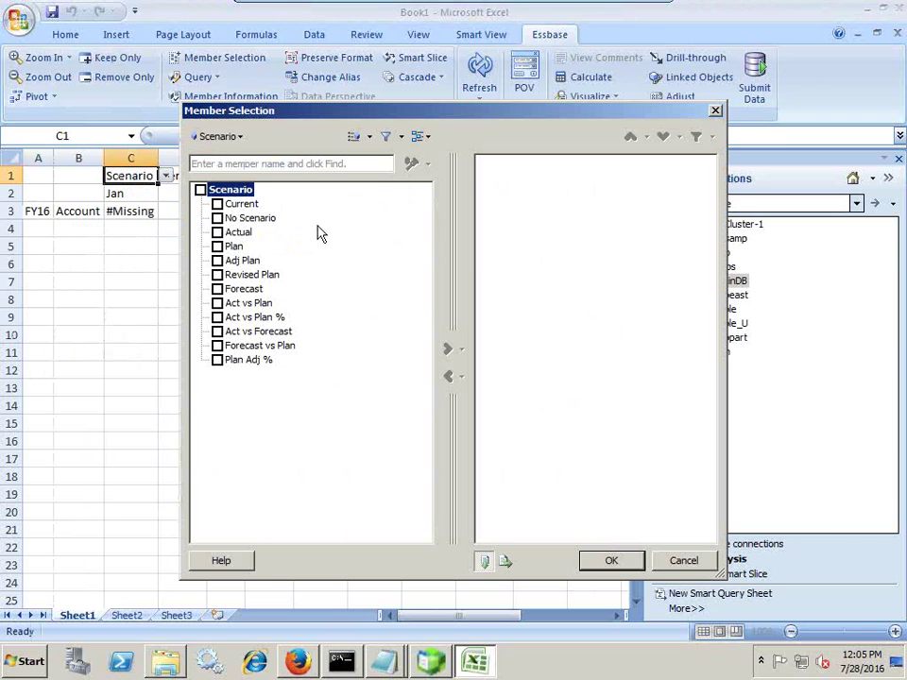
left_click(217, 233)
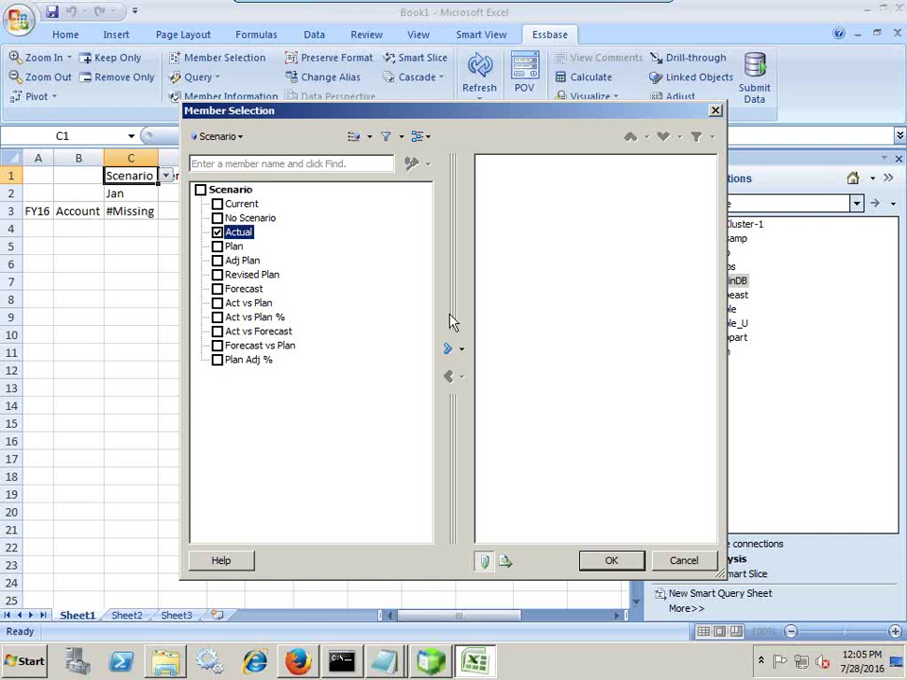
left_click(451, 351)
left_click(582, 561)
left_click(223, 261)
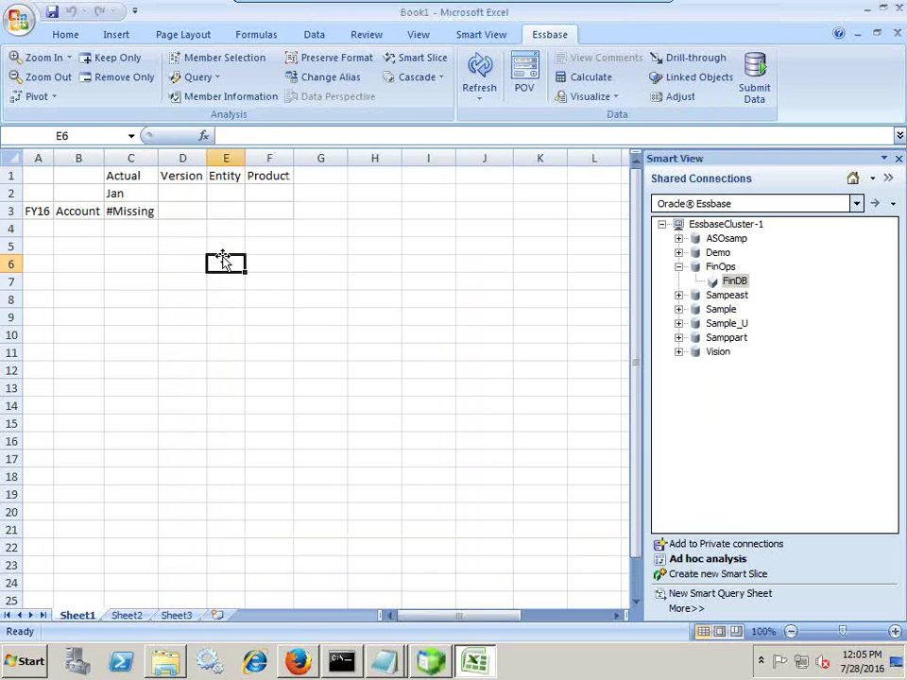
- Set the Version to Working via Member Selection after dismissing the Essbase error
double_click(183, 177)
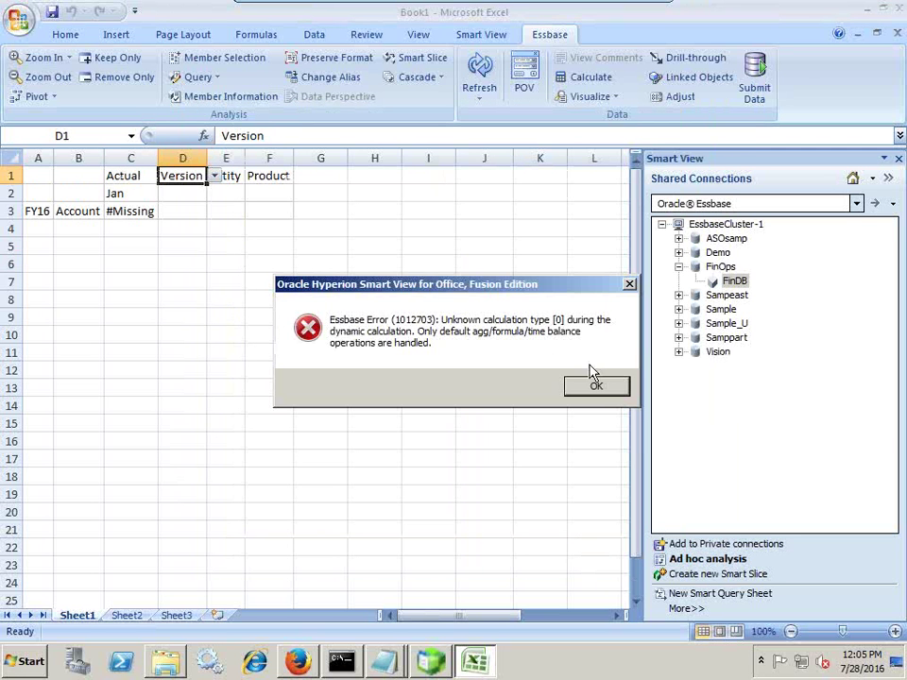
left_click(597, 381)
left_click(214, 176)
left_click(178, 233)
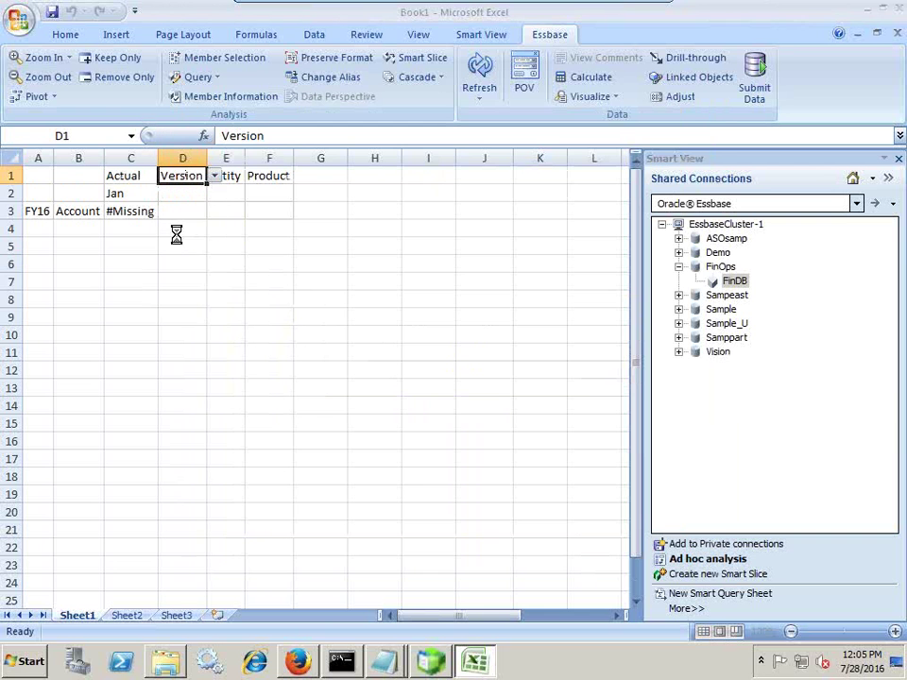
left_click(217, 218)
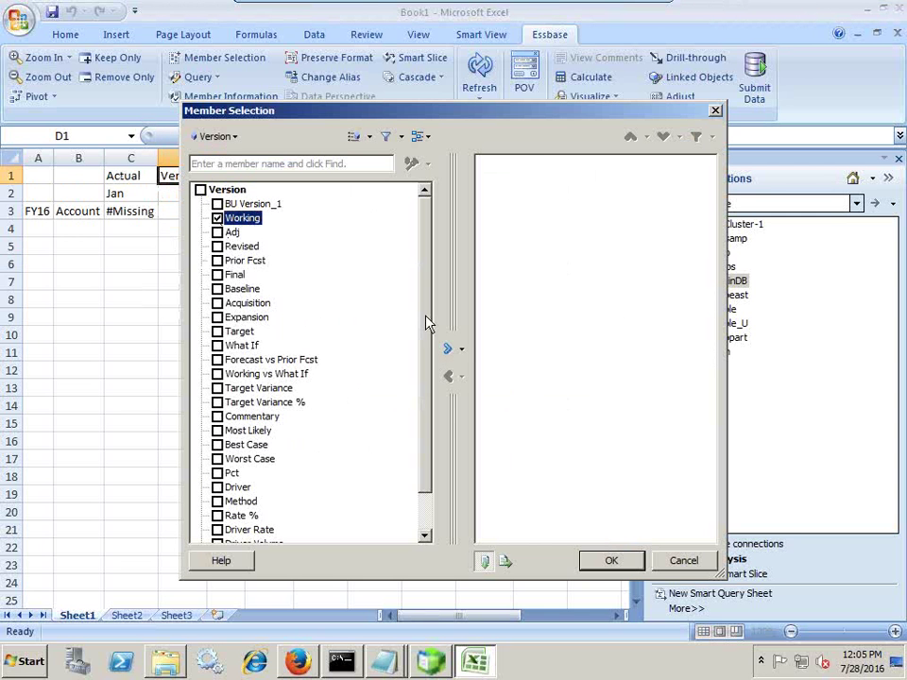
left_click(448, 348)
left_click(597, 563)
- Compare the Jan–Working values in Notepad and copy the Enterprise Global entity name
key("alt+Tab")
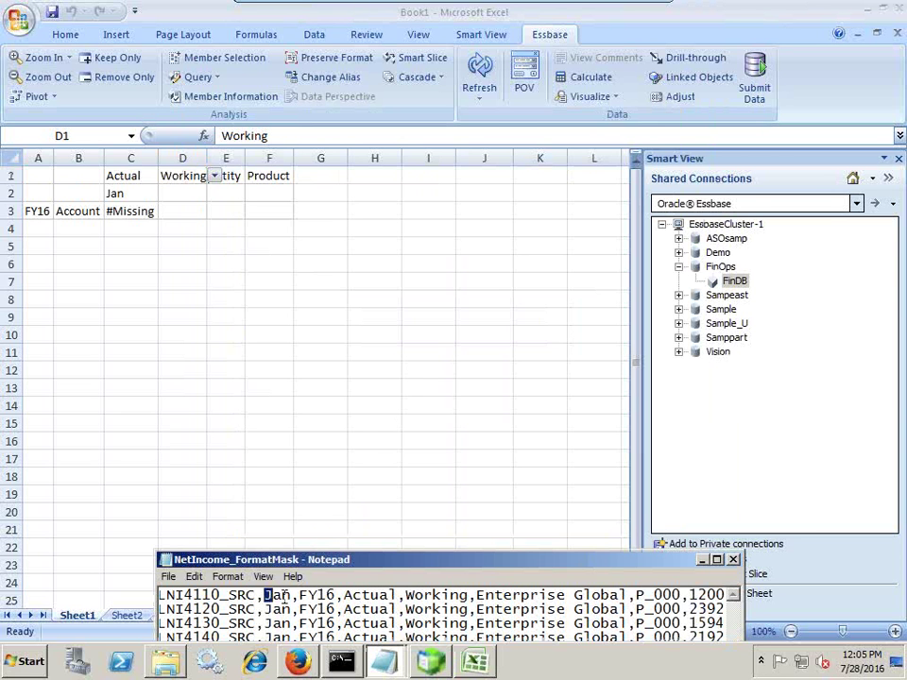
left_click_drag(265, 595, 480, 595)
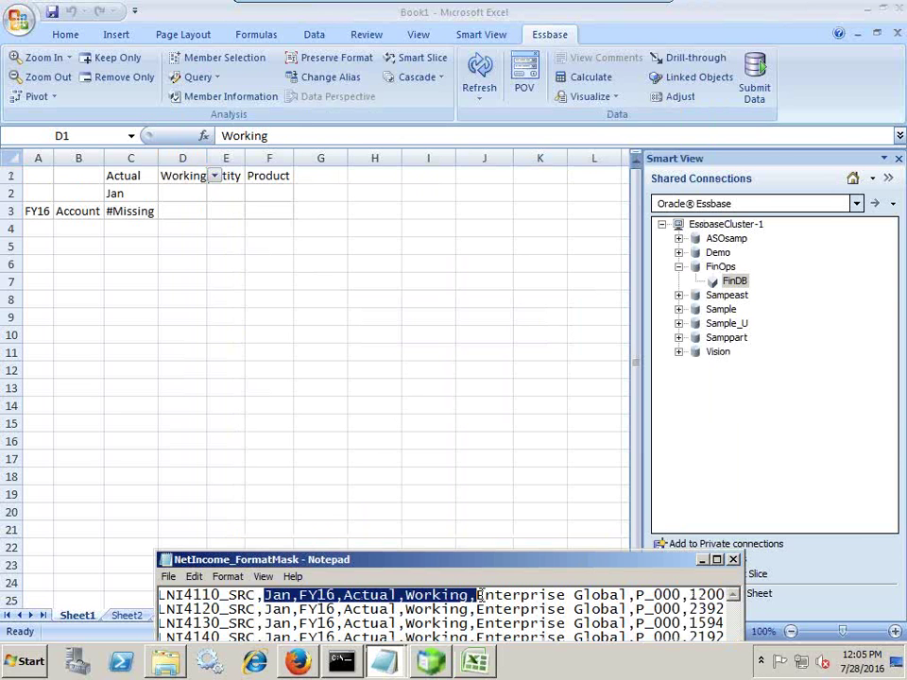
left_click_drag(626, 595, 472, 595)
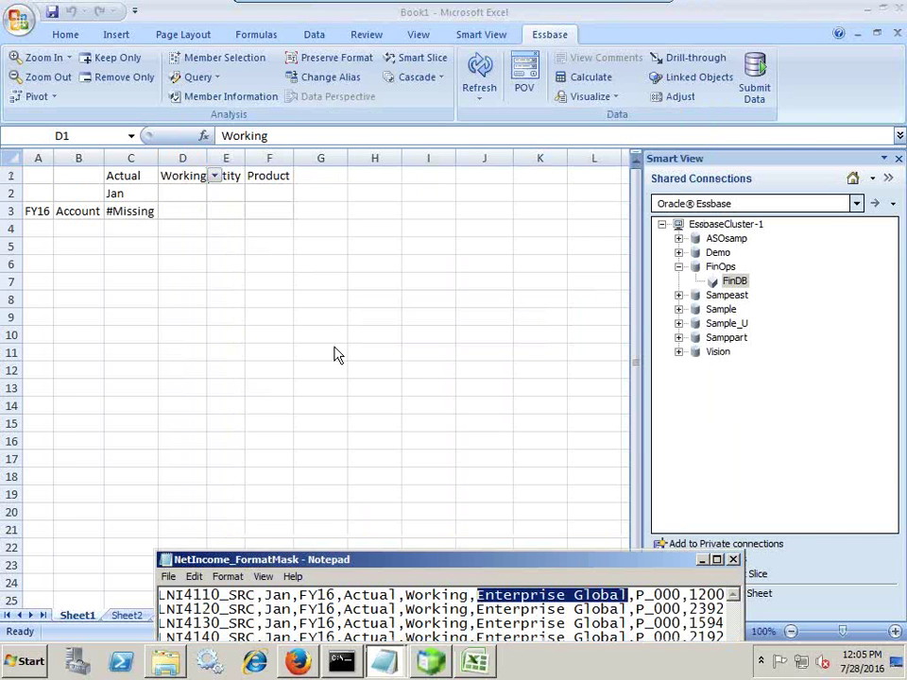
key("alt+Tab")
- Paste Enterprise Global over the Entity header and autofit column E
left_click(241, 176)
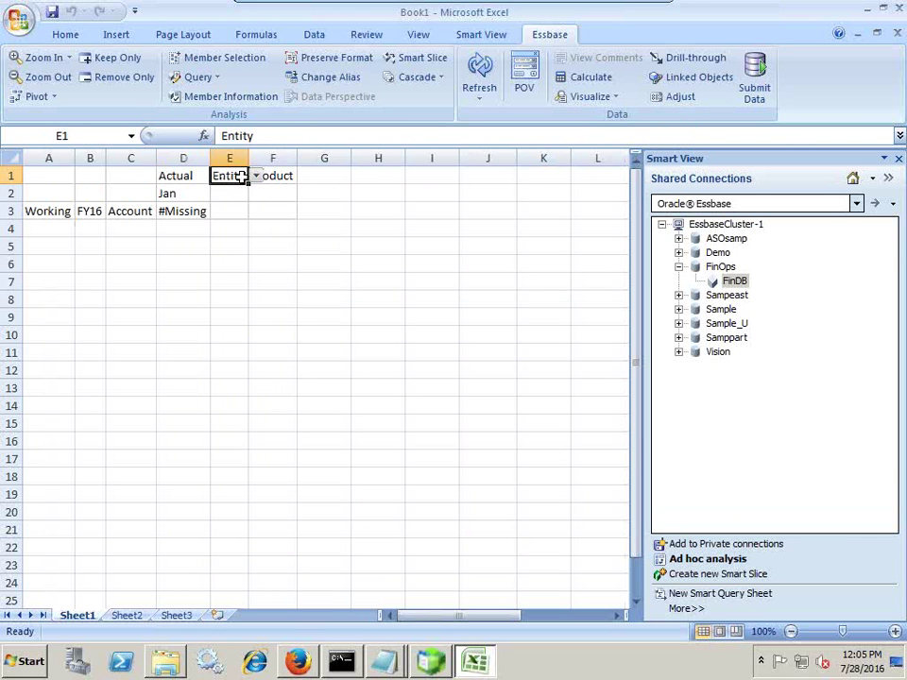
type("Enterprise Global")
left_click(303, 228)
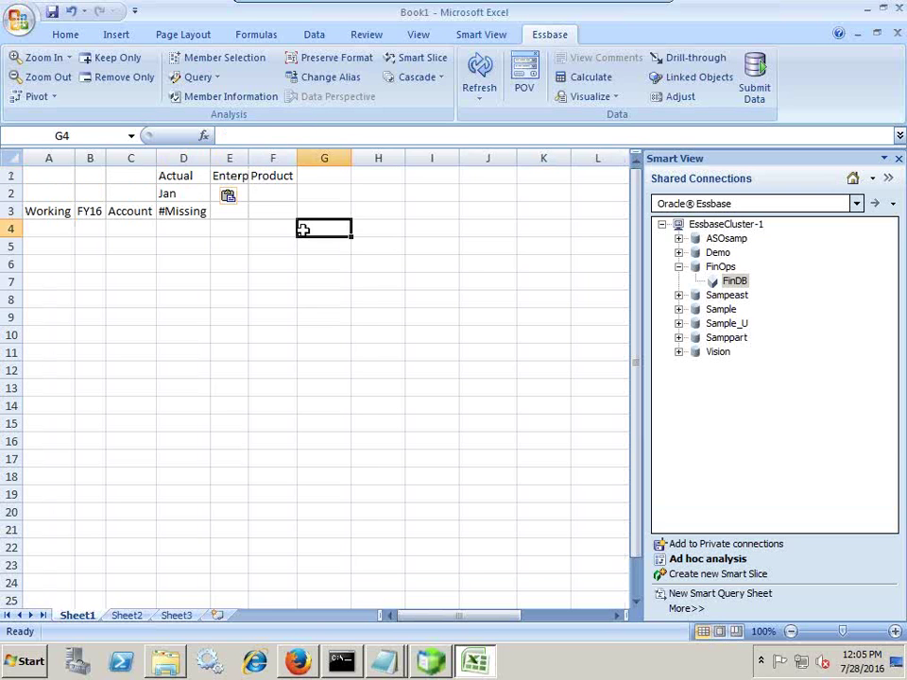
double_click(248, 157)
- Enter P_000 as the Product and refresh the grid, which shows No Product
left_click(314, 175)
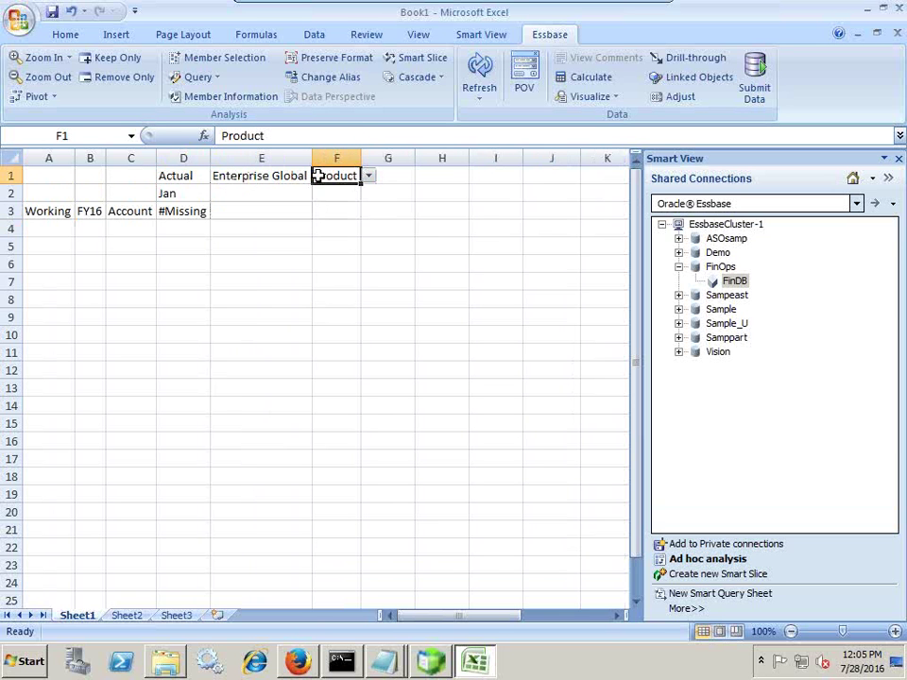
type("P_000")
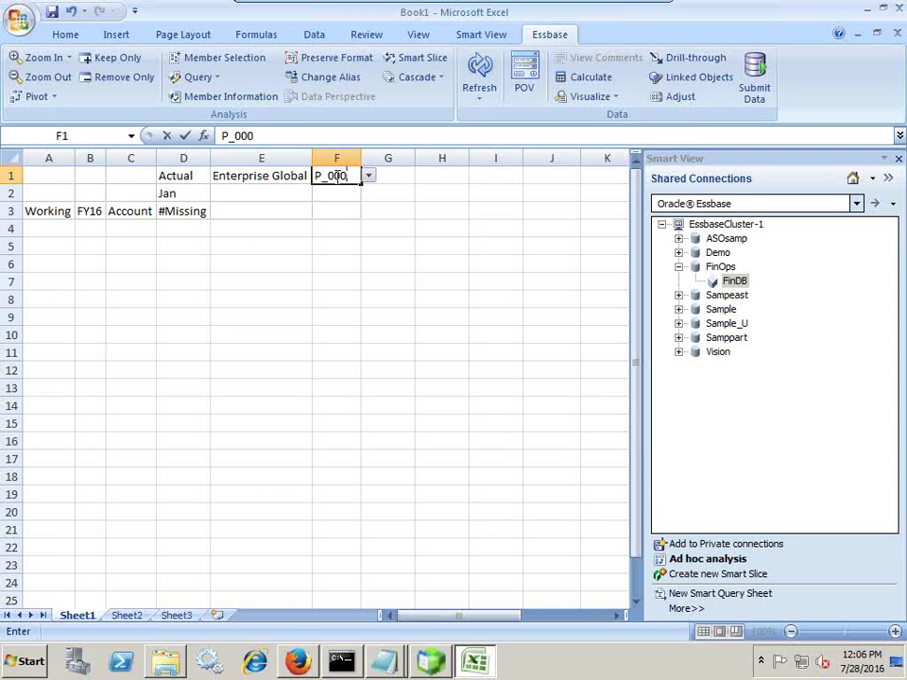
key("Return")
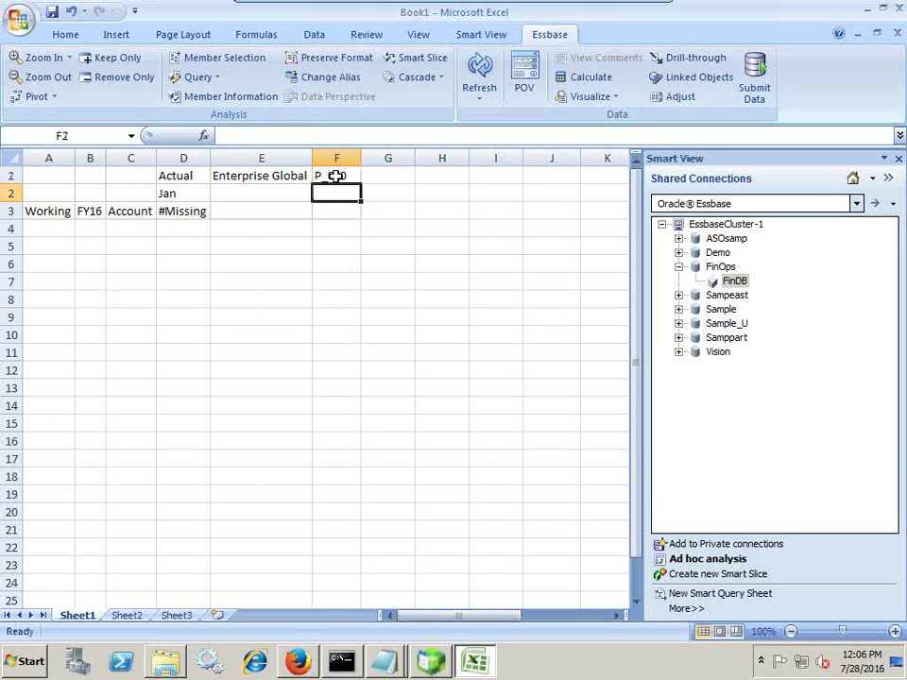
left_click(479, 68)
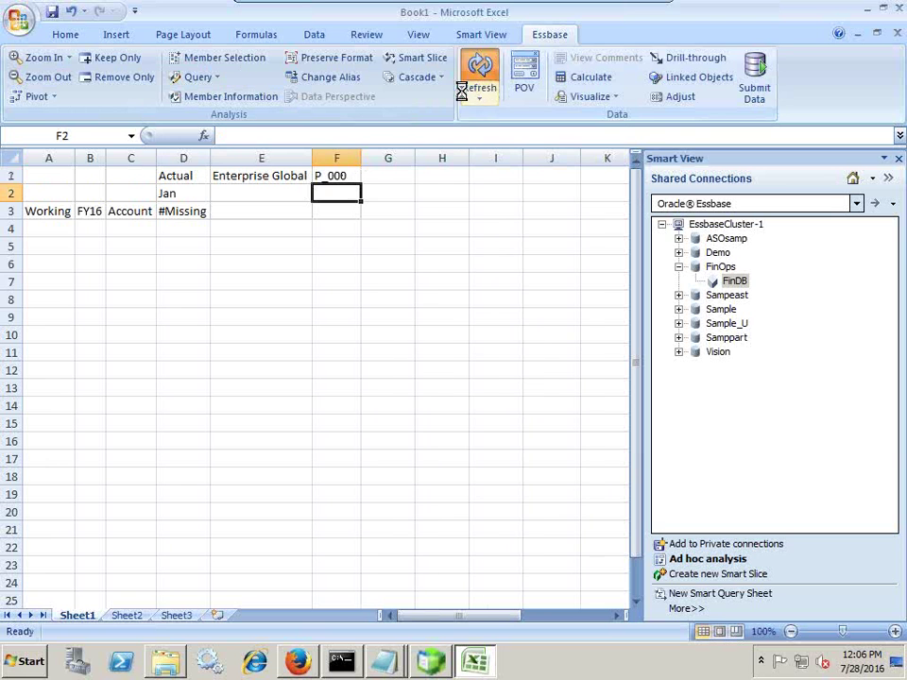
left_click(283, 270)
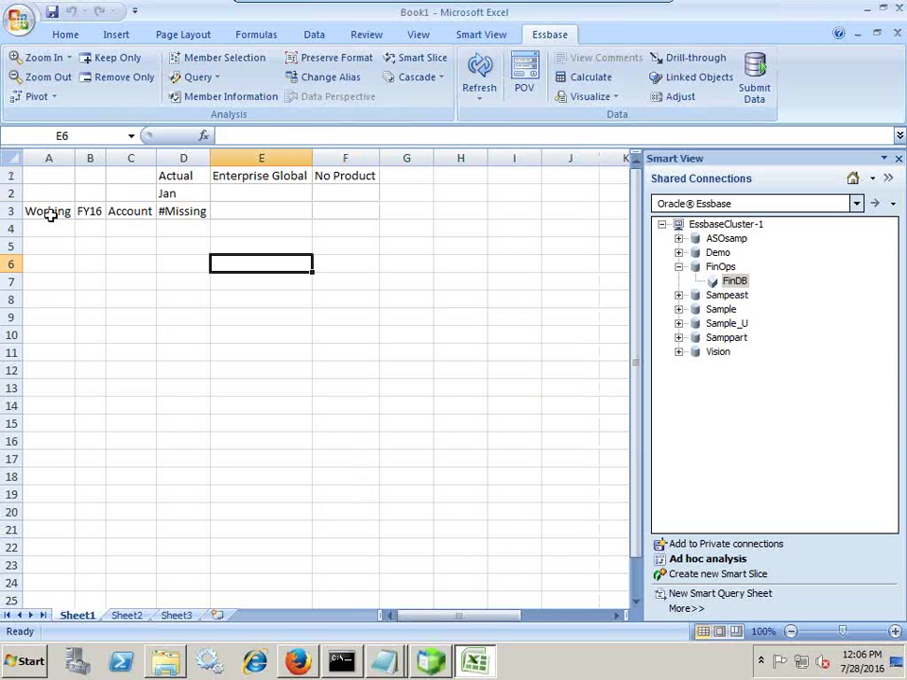
- Drill Account through Net Income, Pretax Income and Gross Profit, keep only 4001: Total Revenue, and expand it
double_click(142, 211)
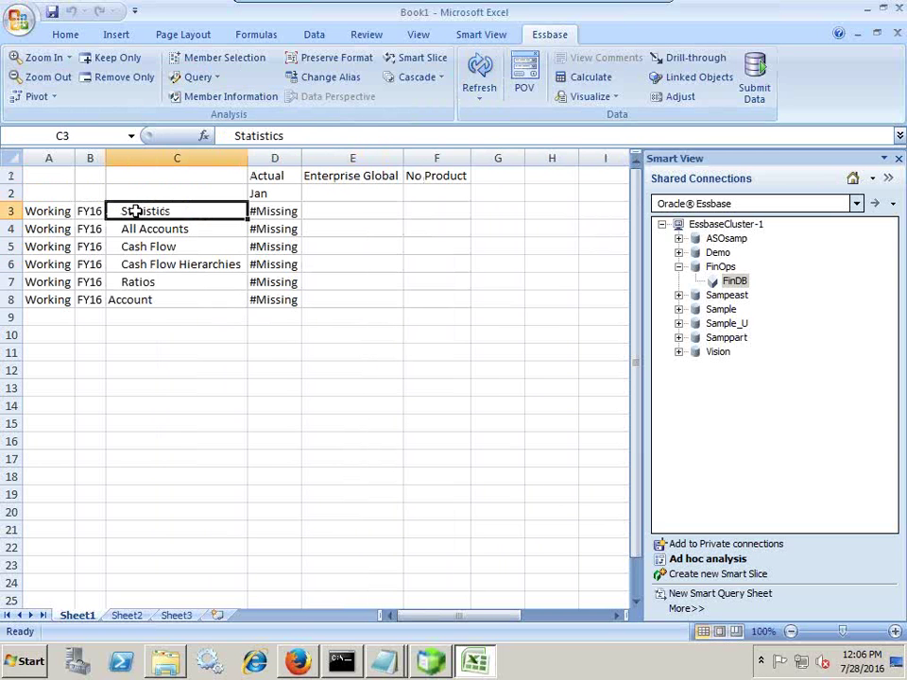
double_click(134, 229)
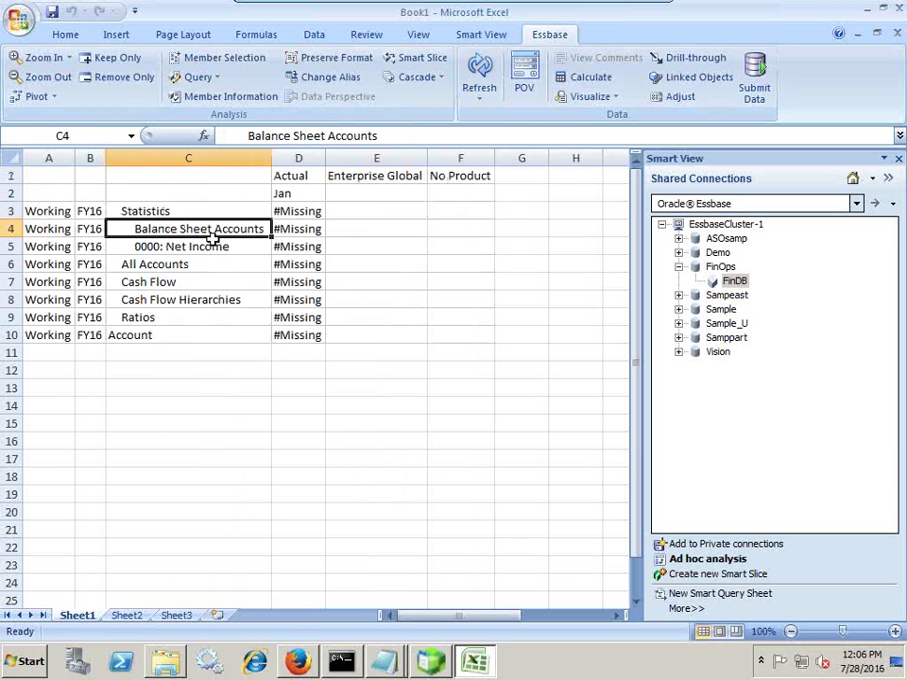
double_click(212, 242)
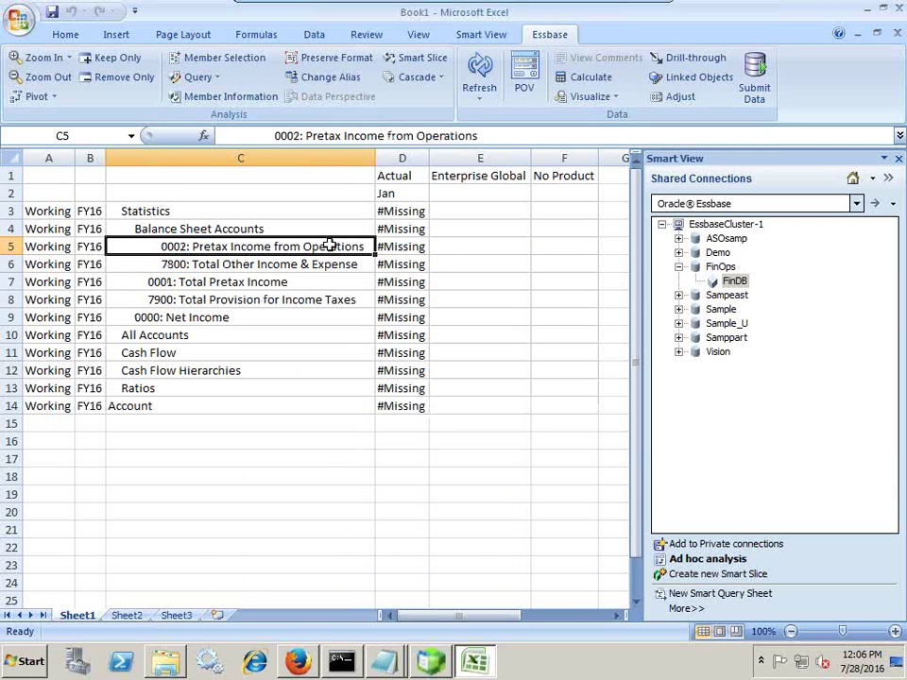
double_click(321, 245)
double_click(253, 247)
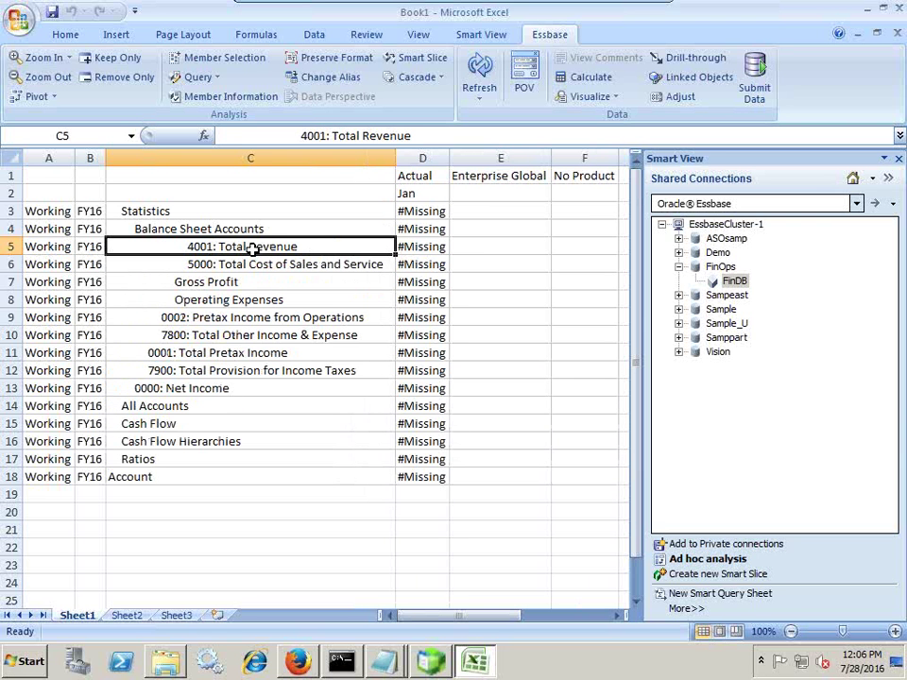
left_click(105, 58)
double_click(181, 212)
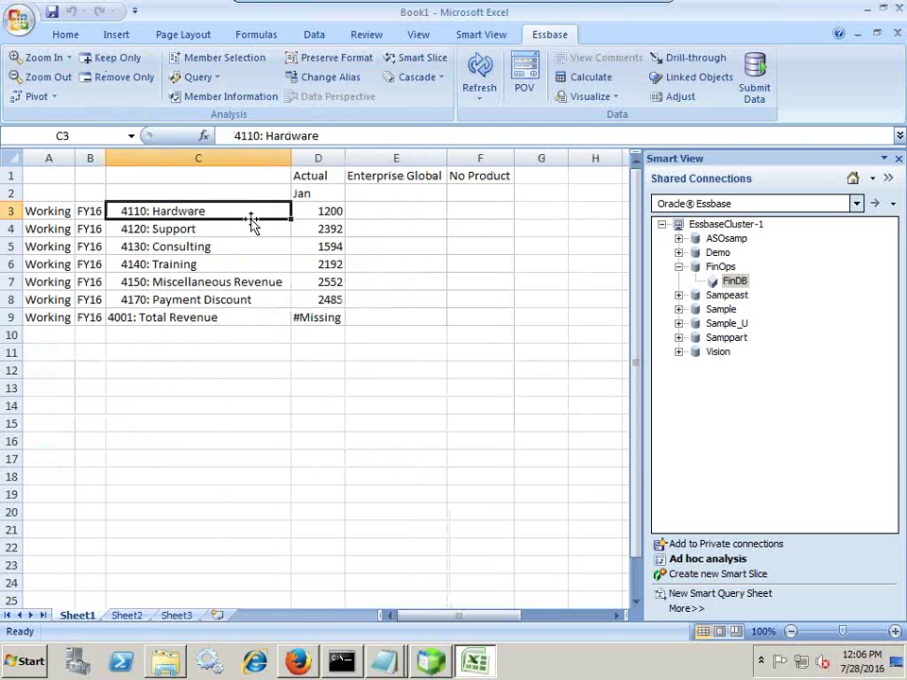
- Enlarge the NetIncome_FormatMask Notepad window over the grid and highlight the 2392 amount
left_click(388, 661)
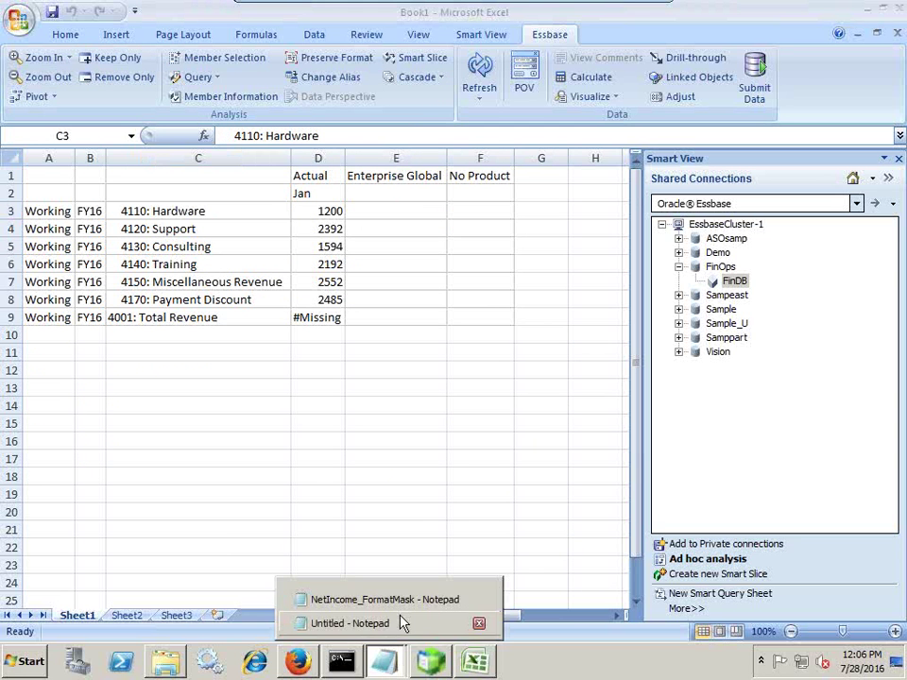
left_click(406, 597)
left_click_drag(476, 541, 255, 340)
left_click_drag(607, 434, 753, 424)
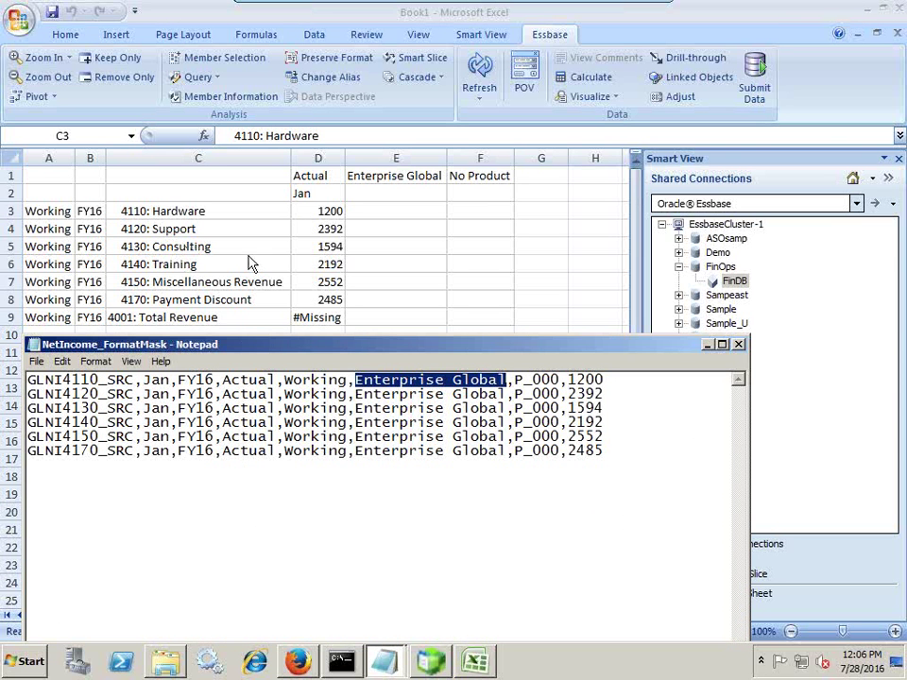
left_click_drag(606, 393, 573, 393)
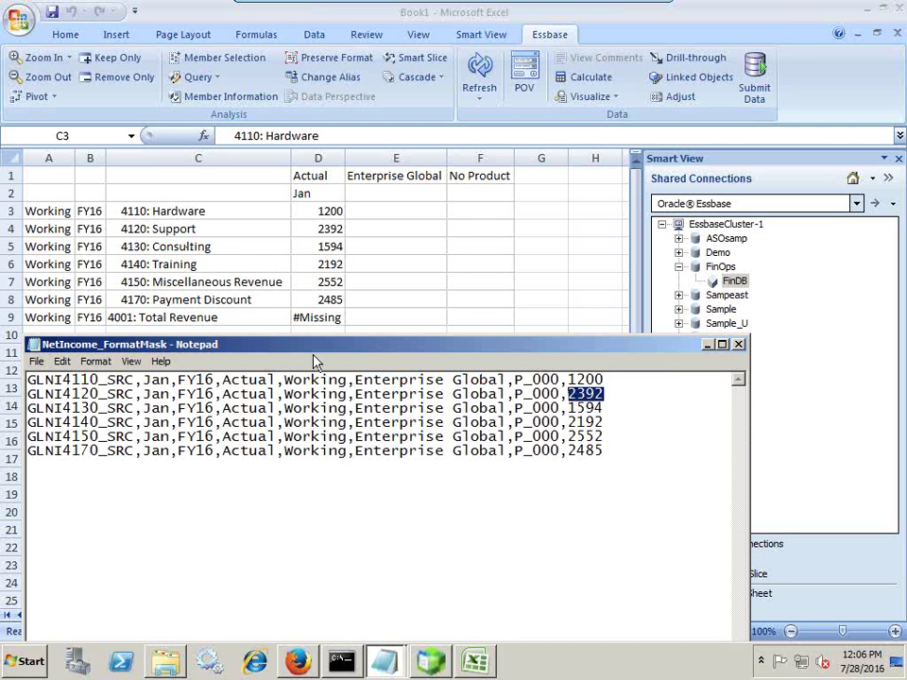
mouse_move(712, 36)
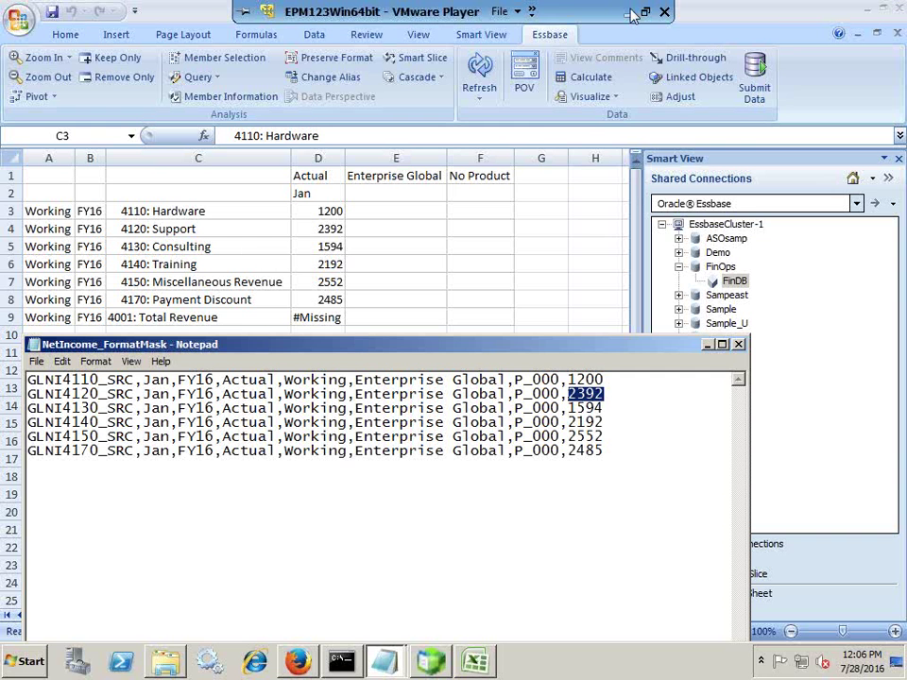